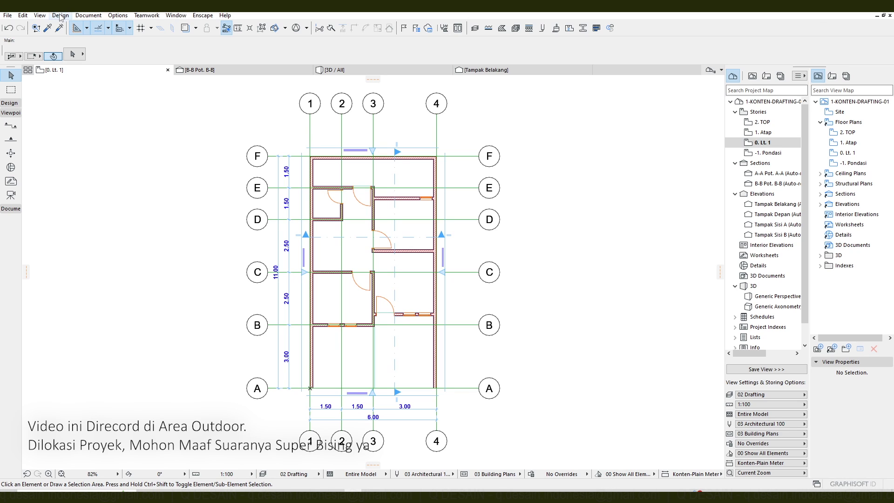
- Expand the Design tool group and activate the Text tool
click(10, 112)
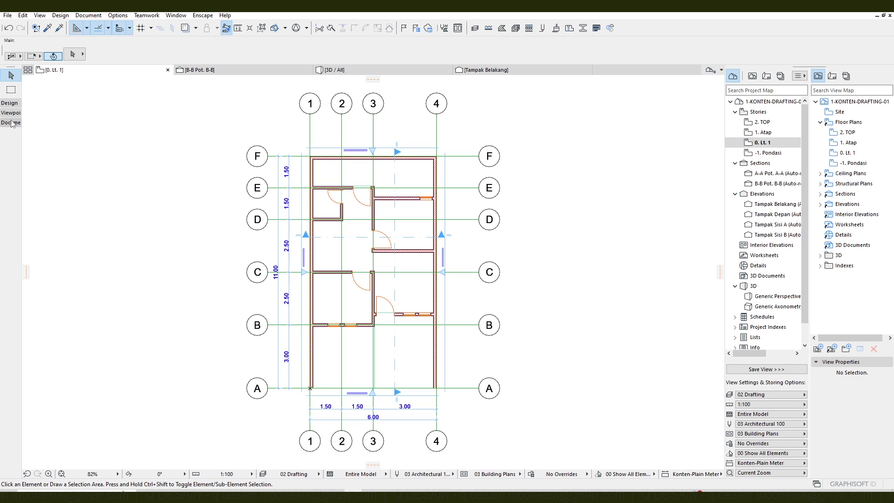
click(11, 123)
click(10, 103)
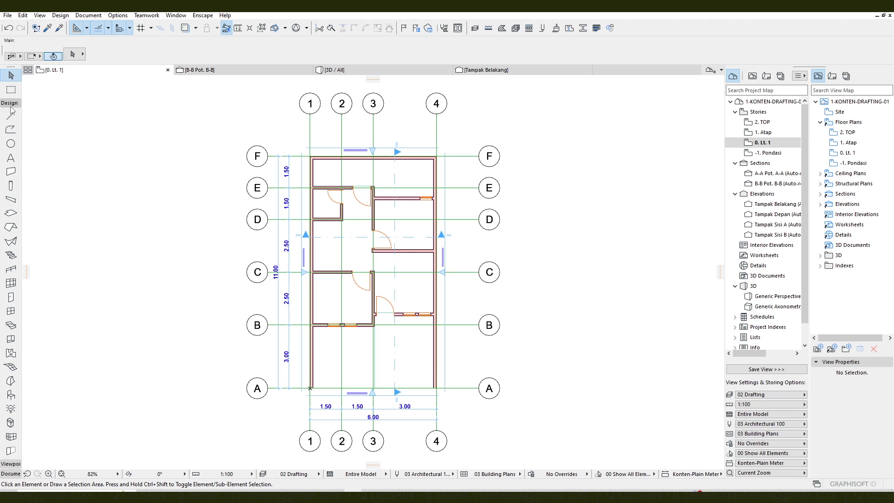
click(13, 159)
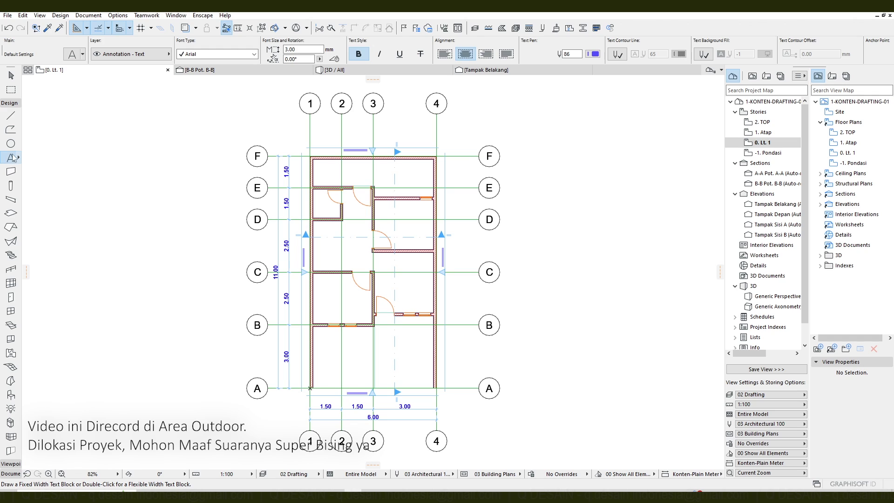
click(10, 104)
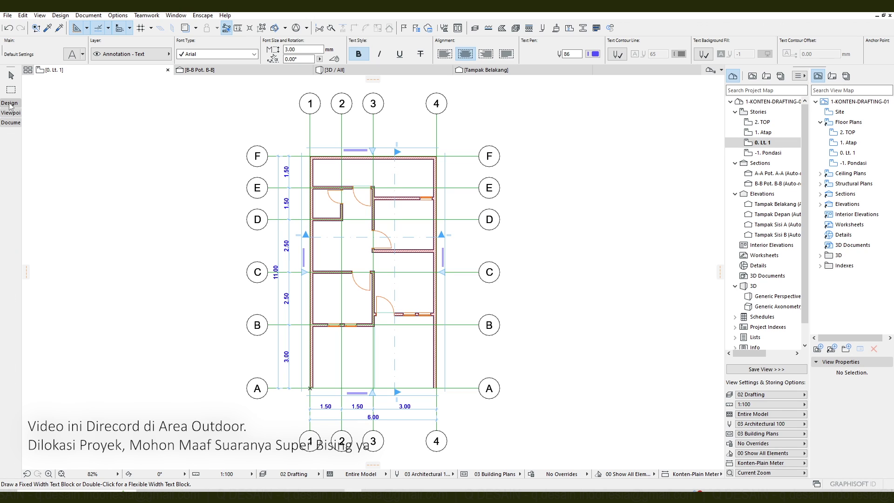
click(11, 104)
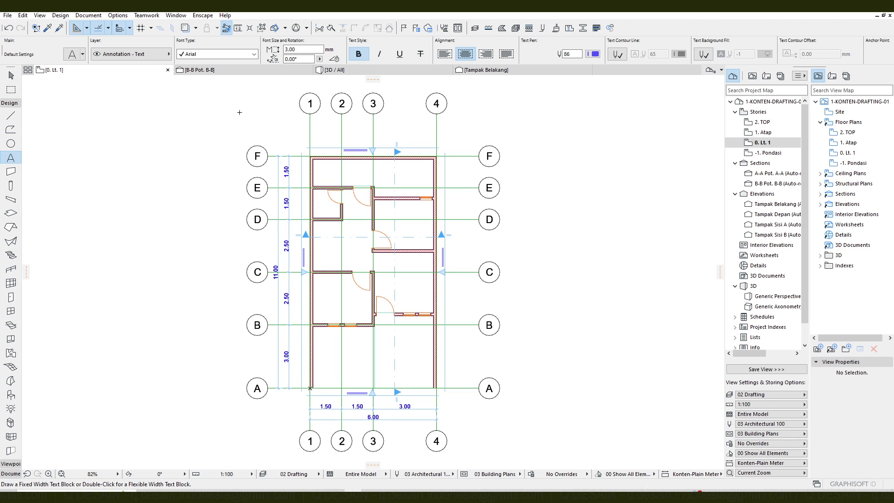
- Try Graphite MM as the font in the text default settings
click(72, 55)
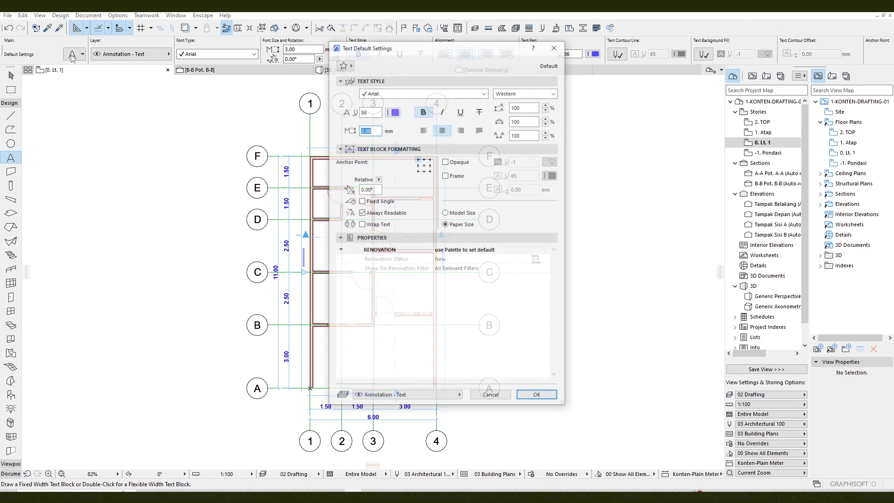
click(551, 49)
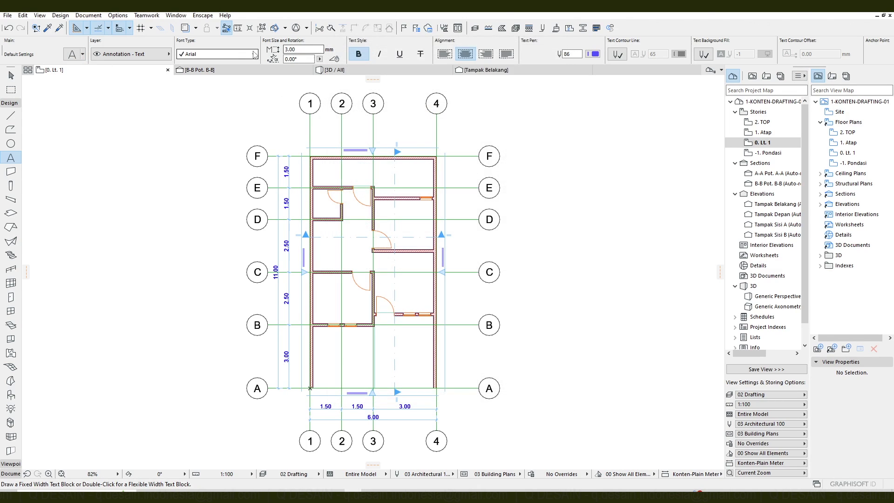
click(76, 54)
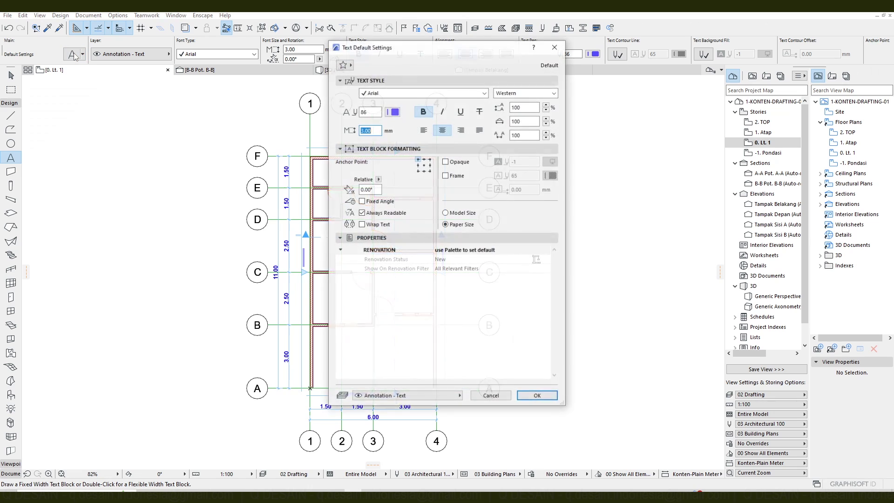
click(424, 94)
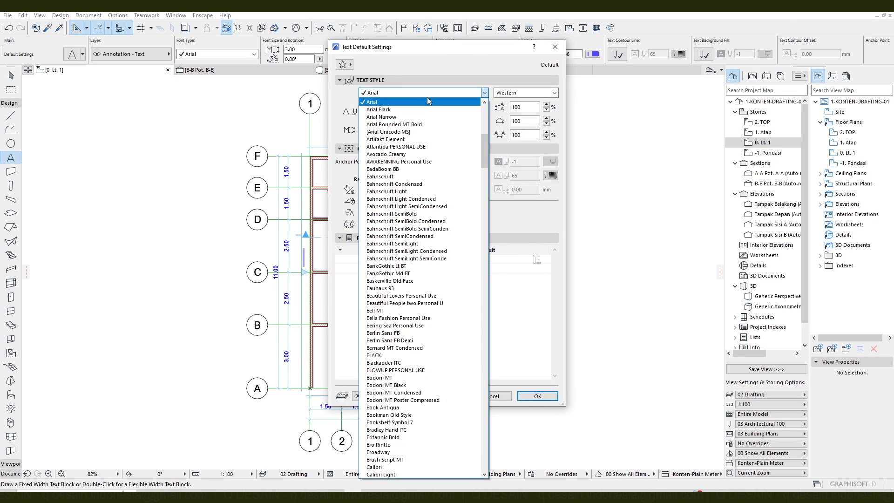
key(r)
key(a)
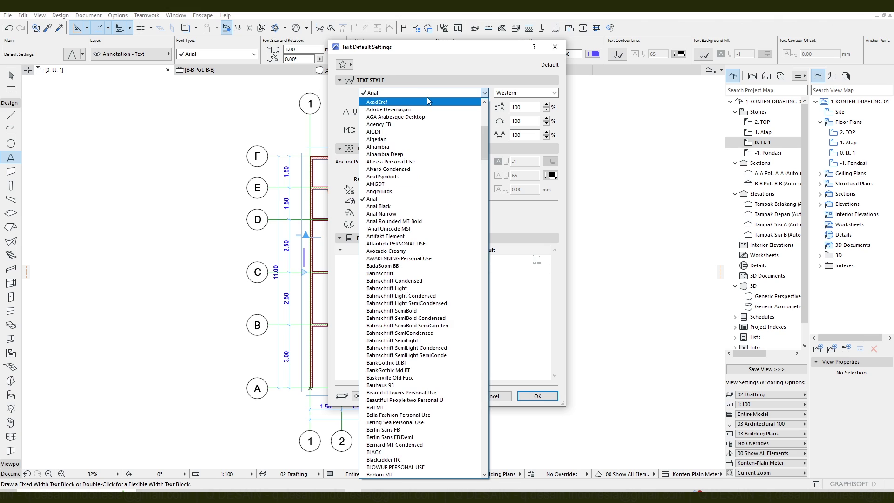
key(p)
key(g)
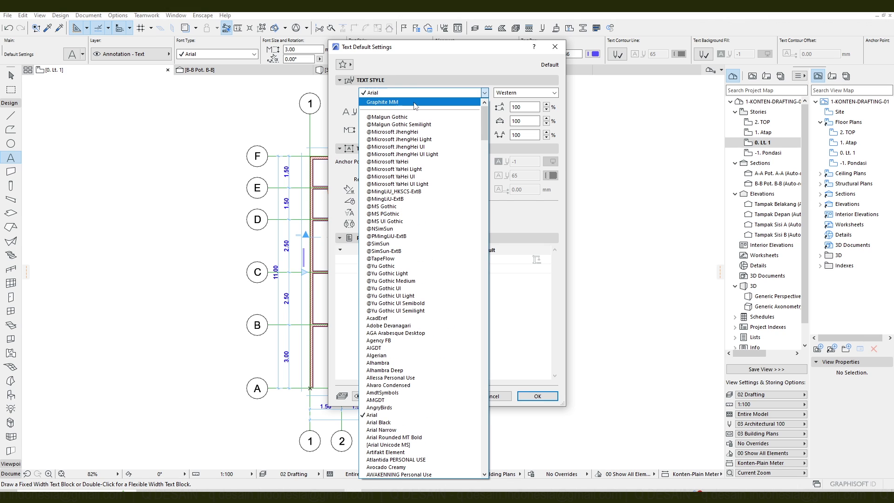
click(416, 106)
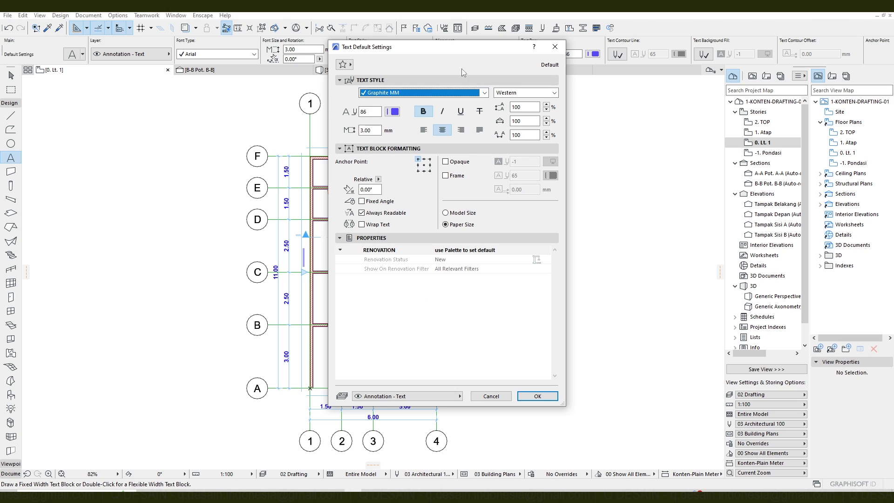
- Set the default text font to Arial
click(431, 94)
key(a)
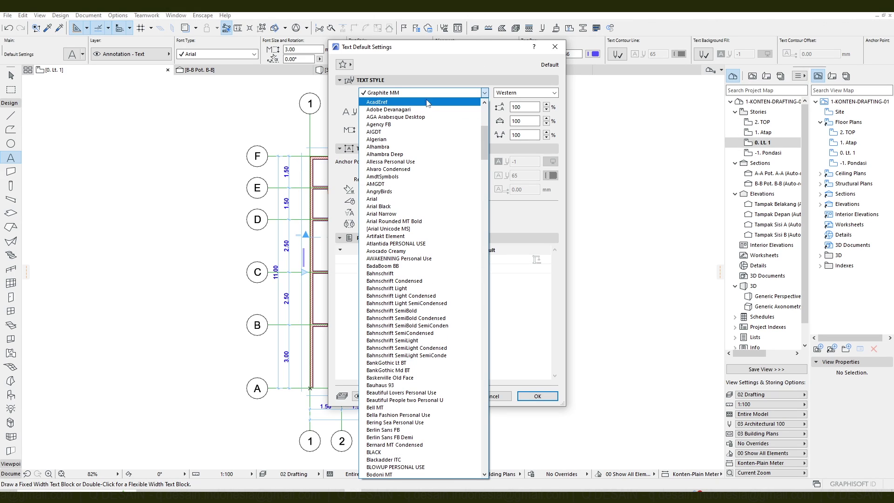
key(Down)
key(Down)
key(Down)
key(Down)
key(Down)
key(Down)
key(Down)
key(Down)
key(Down)
key(Down)
key(Down)
key(Down)
key(Down)
key(Return)
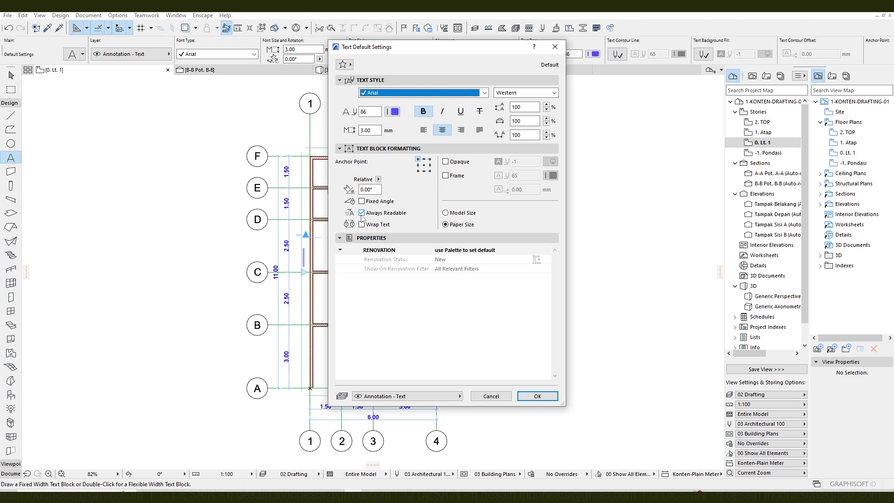
- Enable Wrap Text and Model Size in the text defaults, keep the Annotation - Text layer, and apply the settings
click(386, 225)
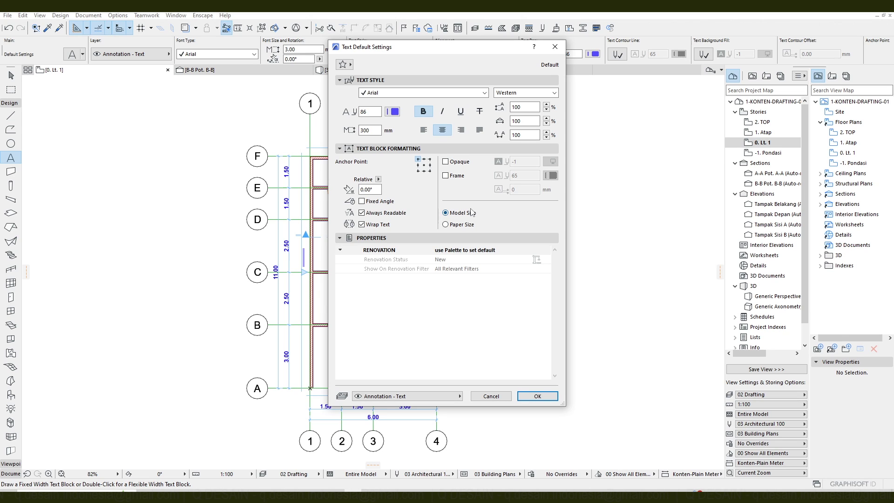
click(397, 397)
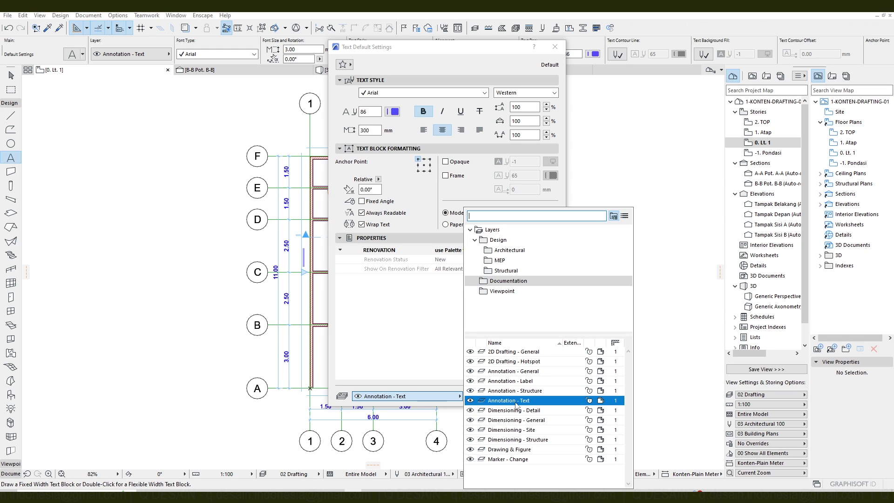
click(445, 398)
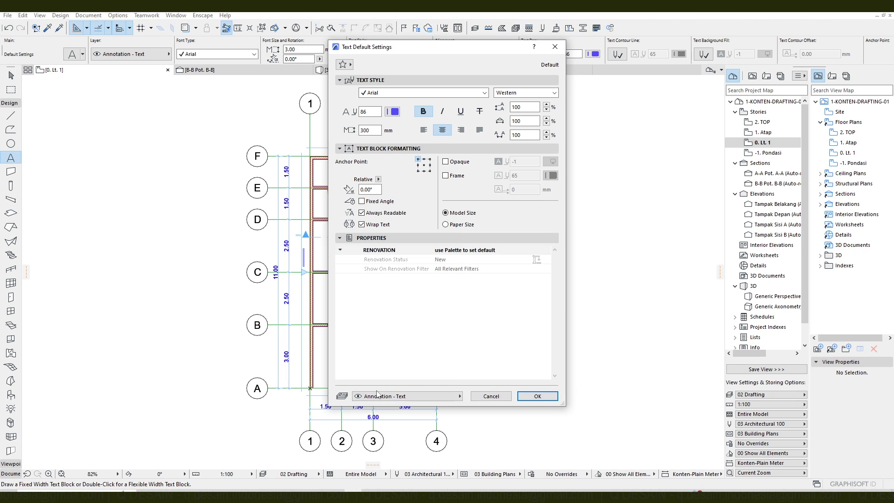
click(538, 396)
- Place a text block reading 'Kamar 1' inside the room between grid lines B and C, next to axis 1
scroll(319, 266, up, 6)
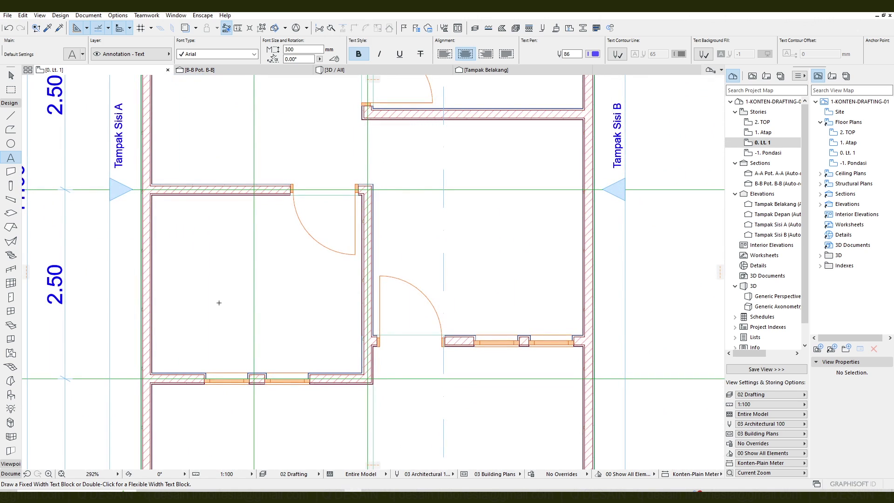
click(214, 303)
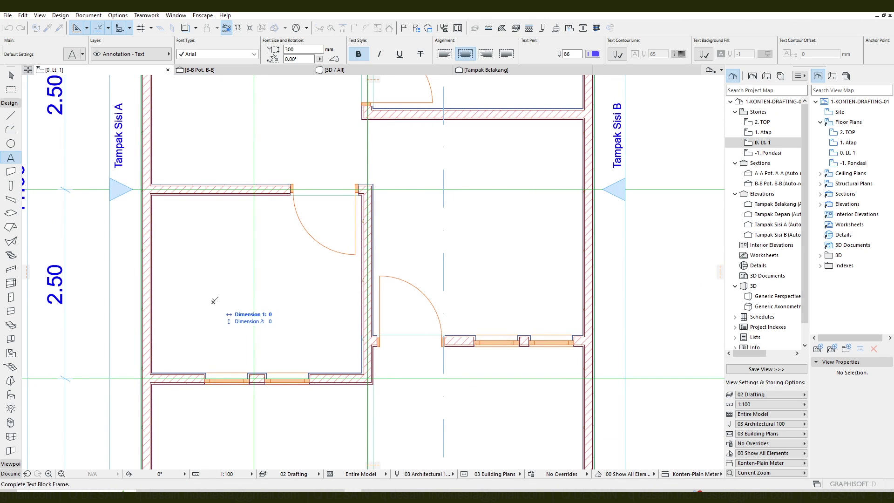
click(325, 264)
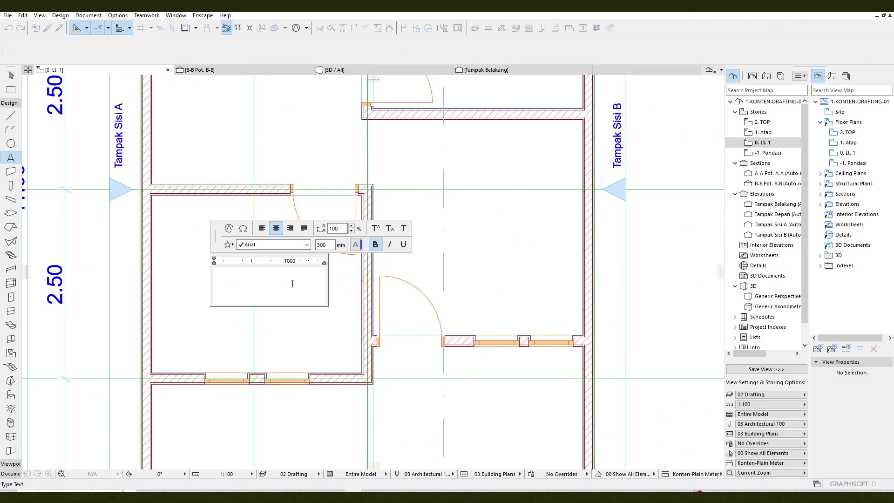
text(Kama2)
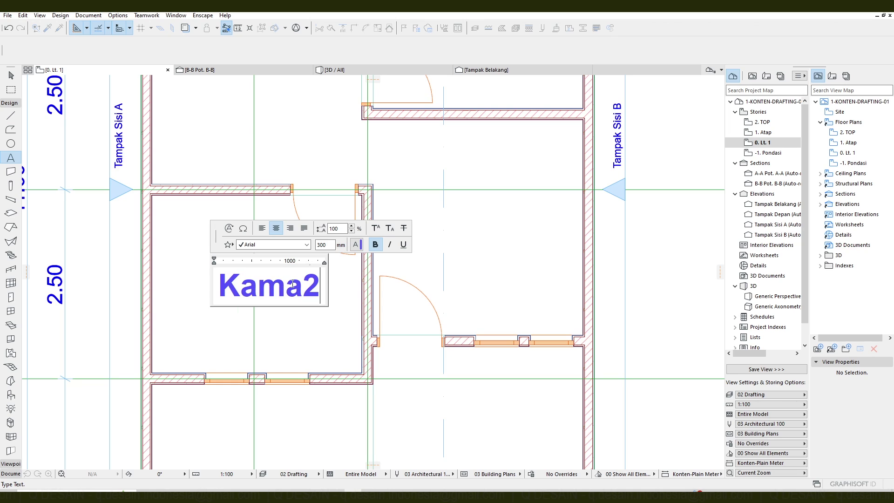
key(BackSpace)
text(e 1)
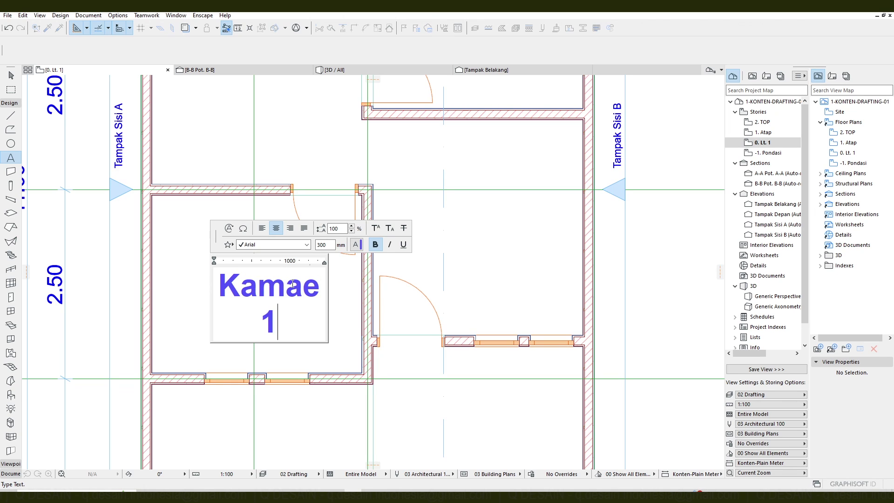
key(BackSpace)
key(BackSpace)
key(BackSpace)
key(BackSpace)
text(ar 1)
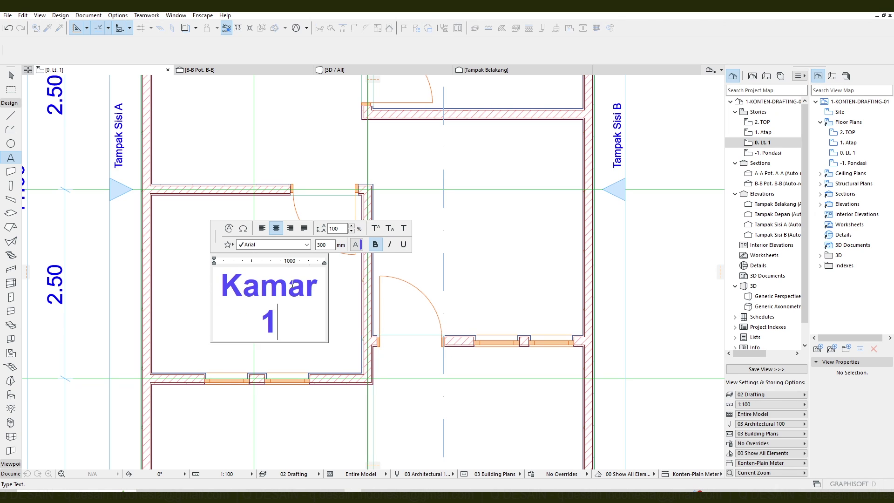
click(184, 265)
- Set the font size of the 'Kamar 1' label to 100 mm
scroll(279, 203, up, 3)
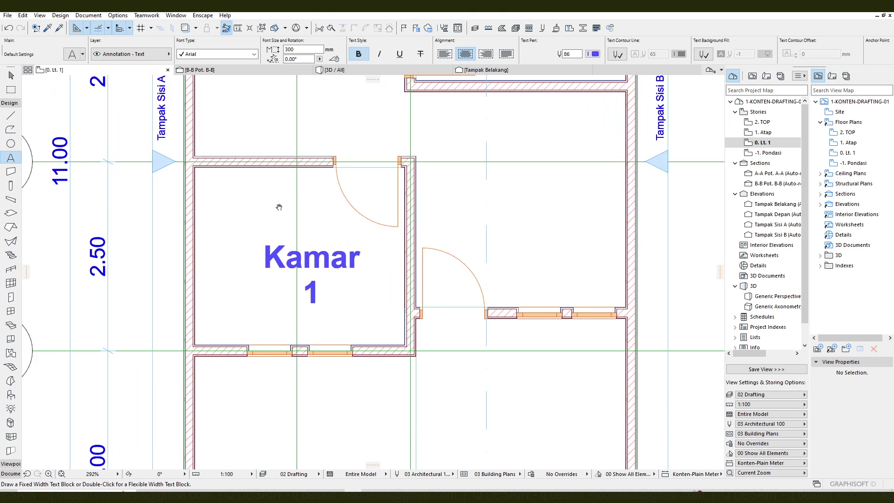
scroll(314, 266, down, 4)
key(Escape)
click(317, 284)
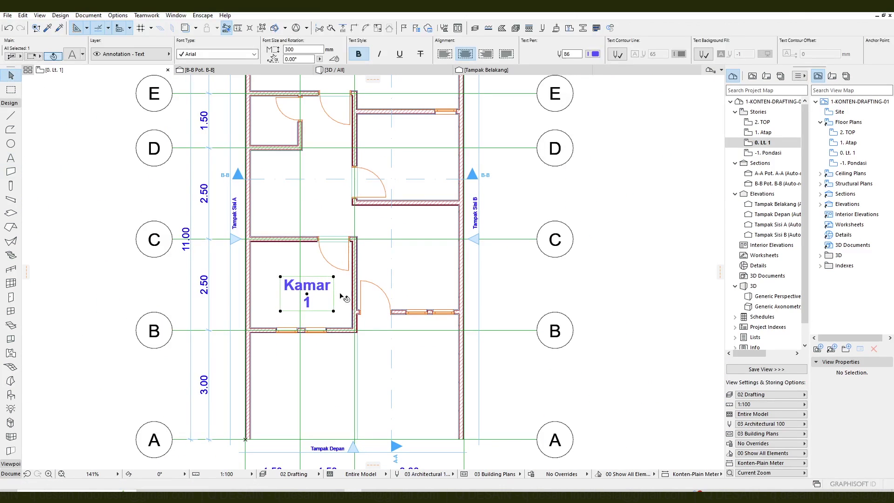
scroll(327, 242, up, 2)
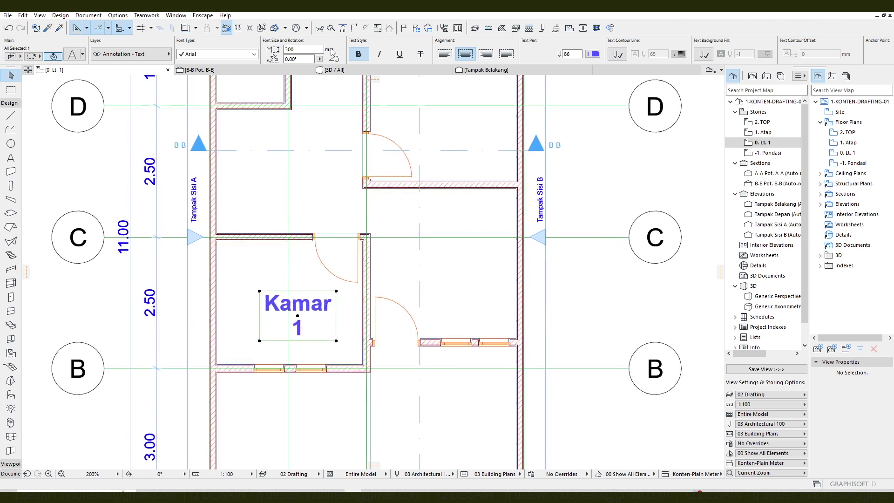
double_click(289, 49)
text(100)
key(Return)
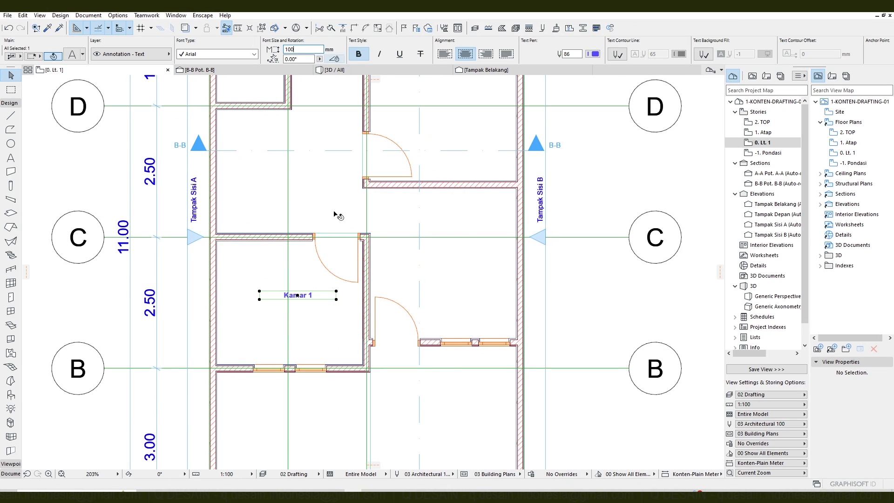
- Toggle text wrapping on the 'Kamar 1' label so its frame fits the text, and deselect it
scroll(339, 292, up, 4)
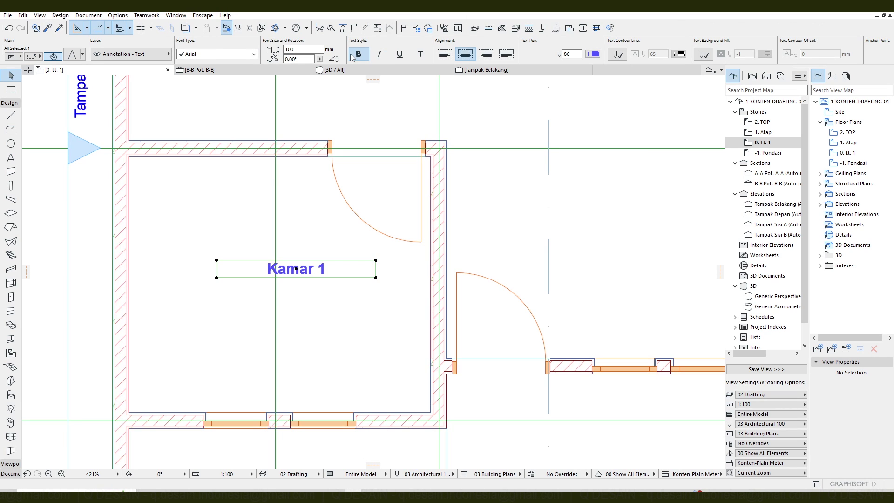
scroll(355, 56, right, 3)
scroll(355, 56, right, 3)
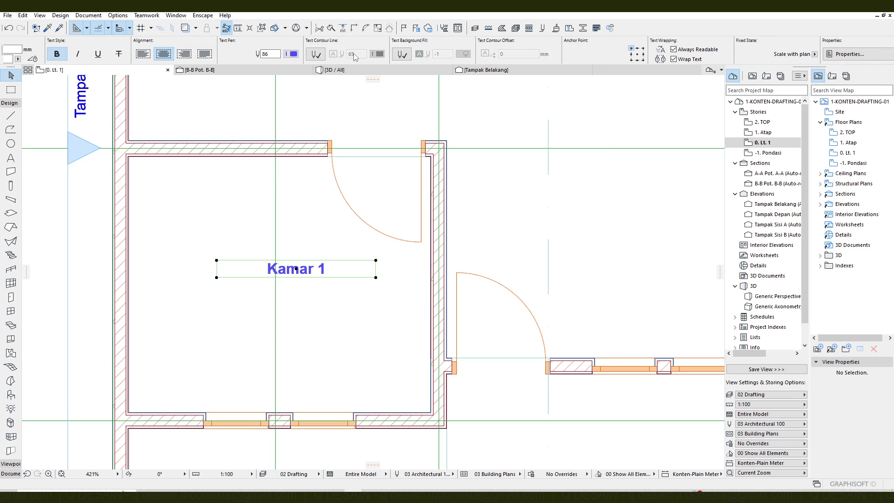
click(673, 59)
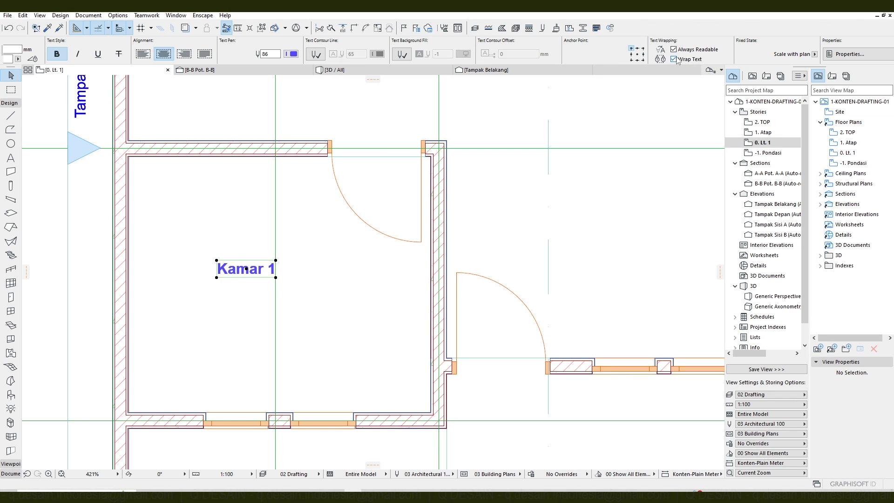
scroll(299, 210, down, 3)
click(156, 254)
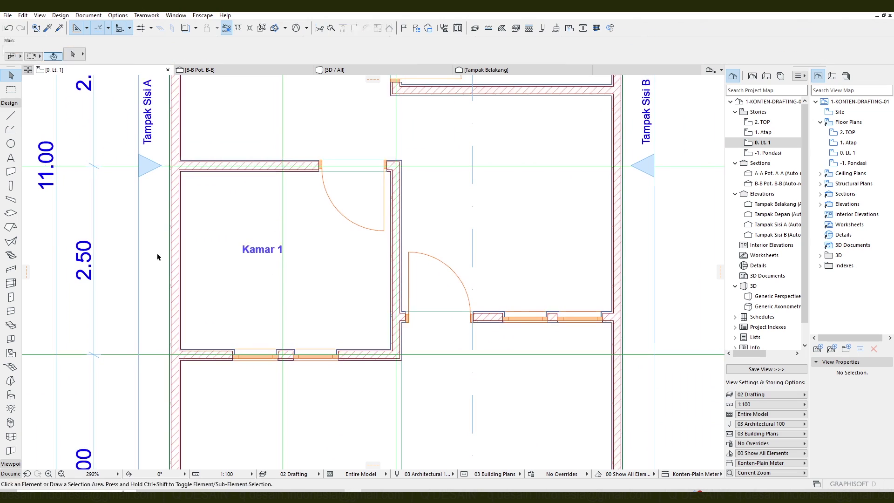
- Review the text selection settings of the 'Kamar 1' label, close them without changes and deselect the label
click(253, 249)
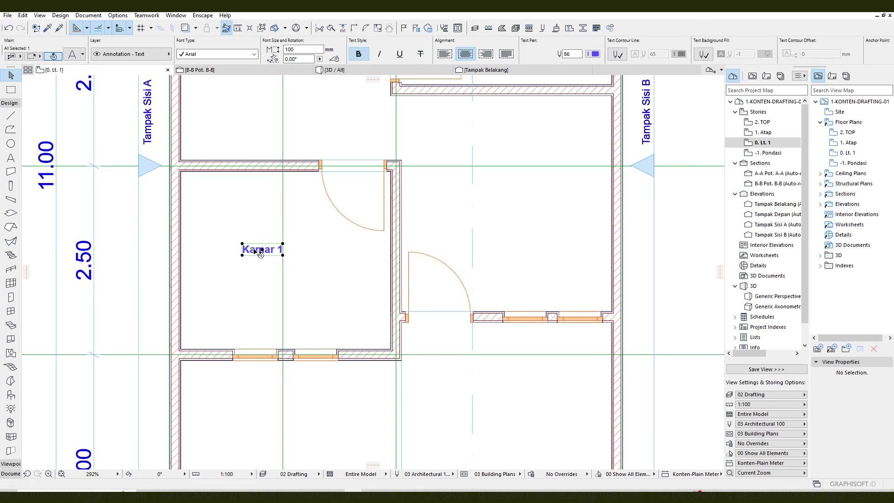
click(72, 55)
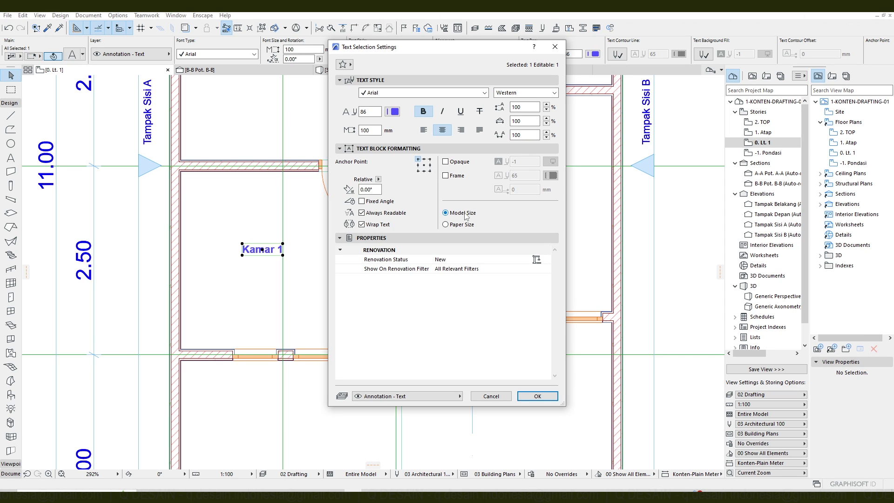
click(495, 397)
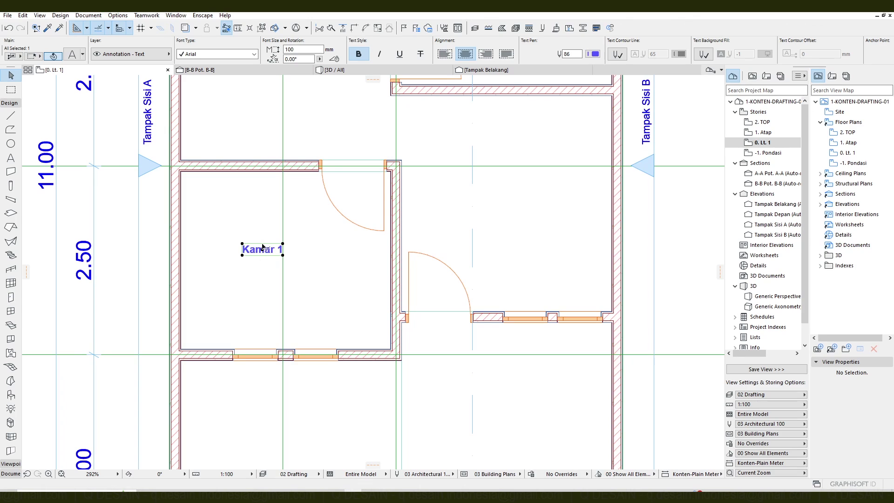
click(258, 393)
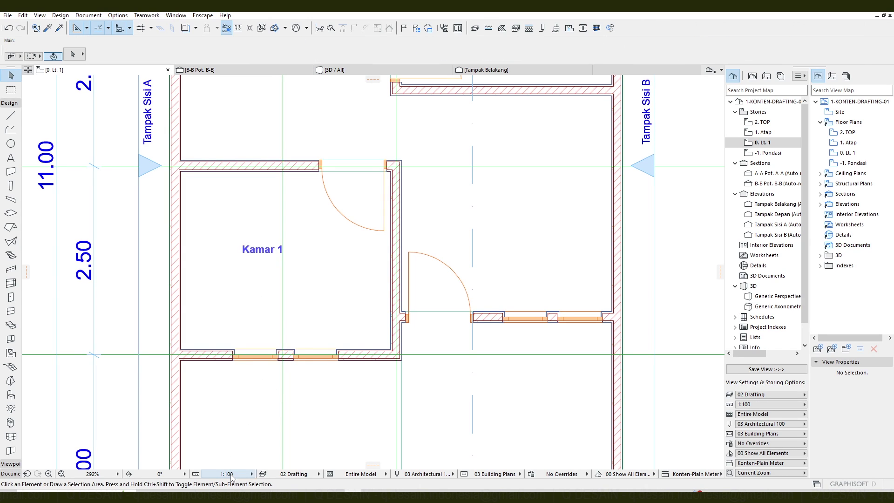
- Set the floor plan scale to 1:1 and check the size of the 'Kamar 1' label against its room
click(227, 474)
click(286, 364)
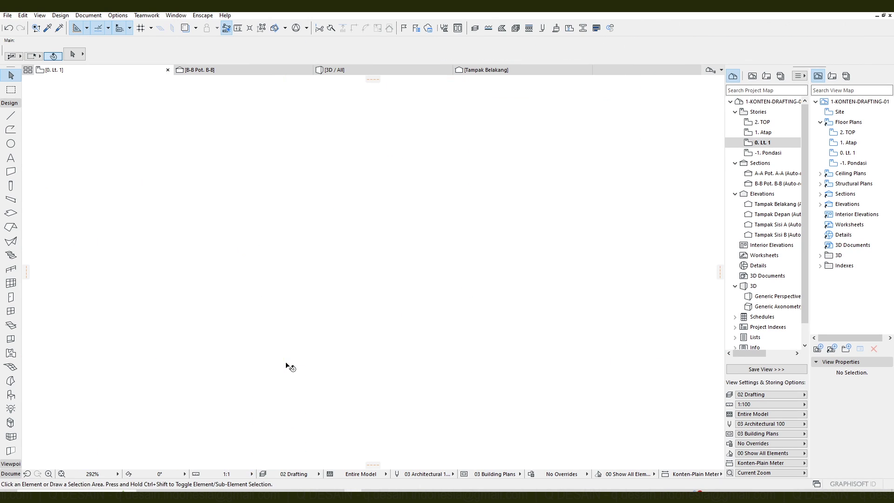
middle_click(358, 300)
middle_click(358, 300)
scroll(362, 304, up, 6)
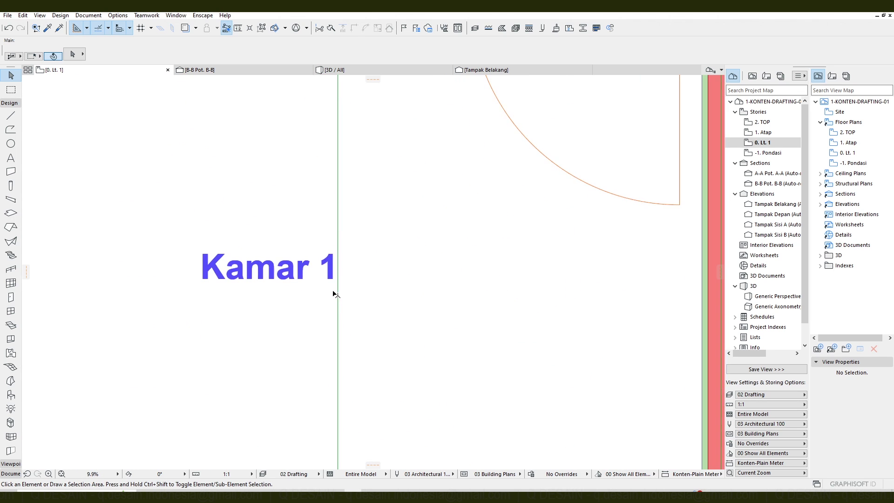
scroll(334, 294, down, 2)
click(277, 272)
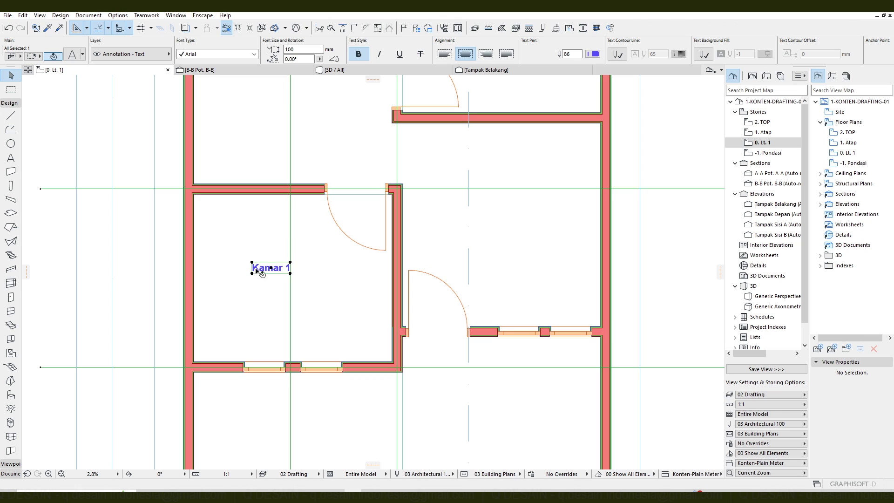
click(259, 296)
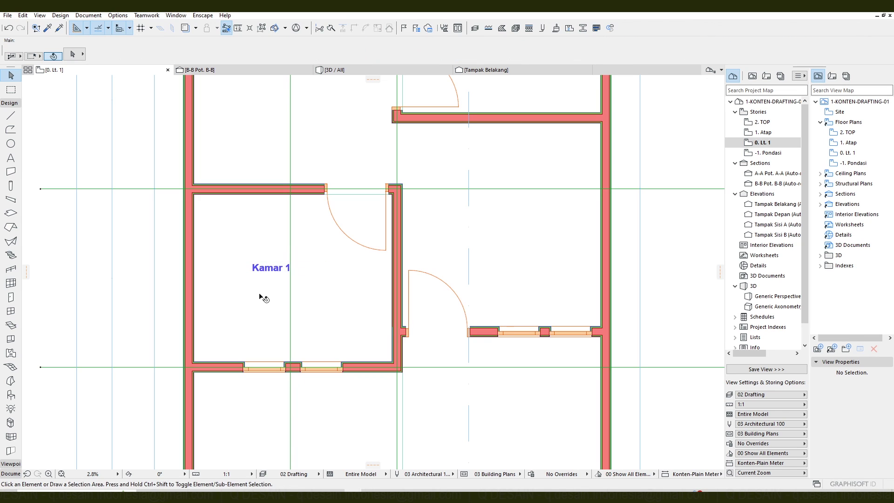
click(279, 268)
key(Escape)
- Set the floor plan scale to 1:20 and select the 'Kamar 1' label to compare its size
click(226, 474)
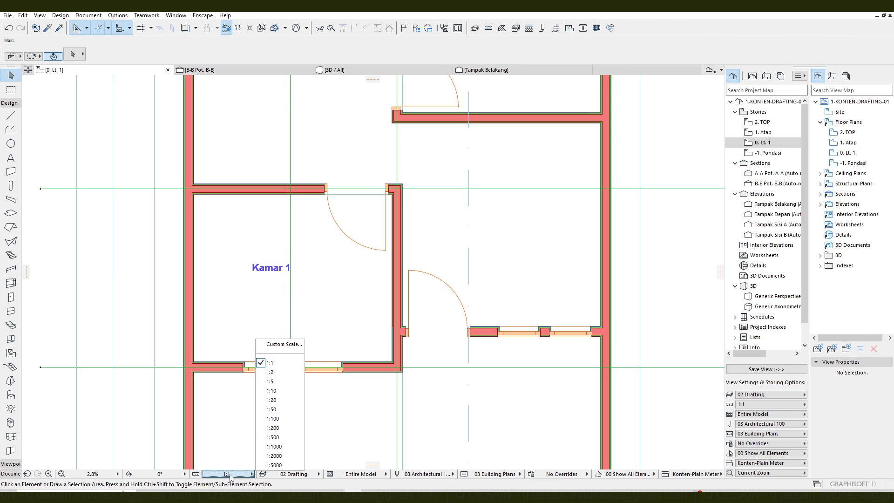
click(272, 400)
scroll(323, 309, up, 10)
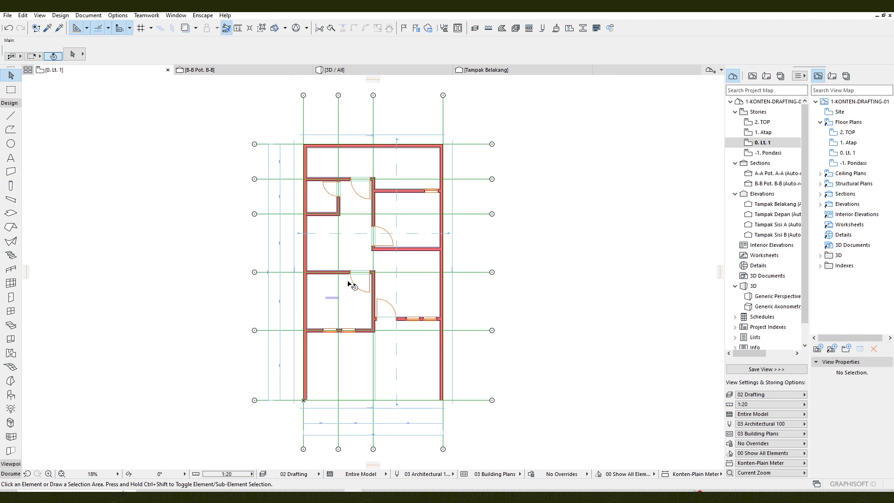
middle_drag(343, 301, 328, 266)
click(279, 271)
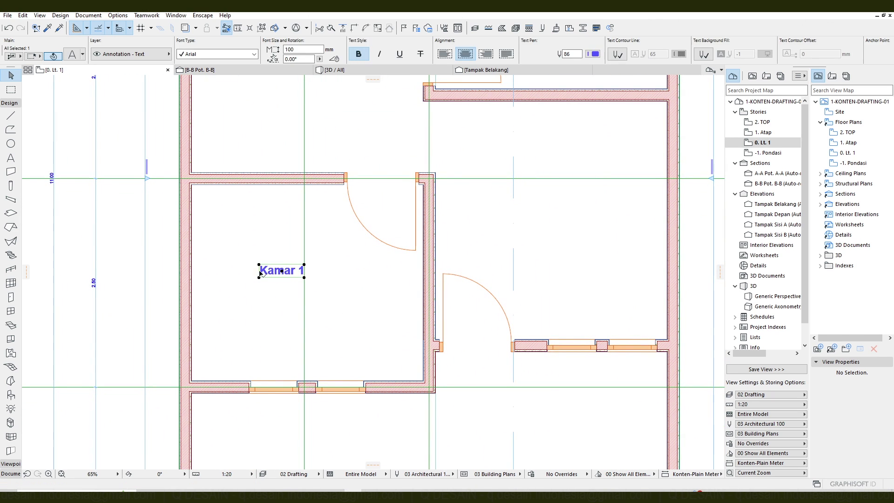
scroll(280, 268, right, 2)
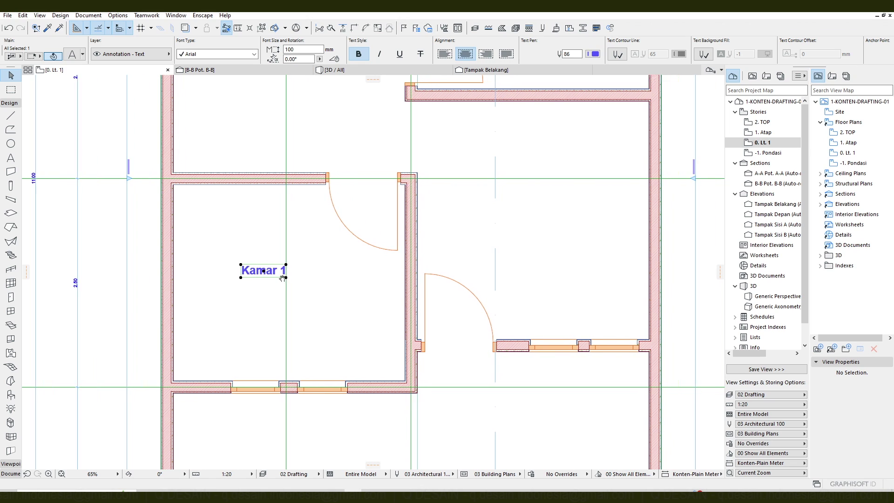
- Return the floor plan scale to 1:100 and inspect the selected 'Kamar 1' label
click(228, 474)
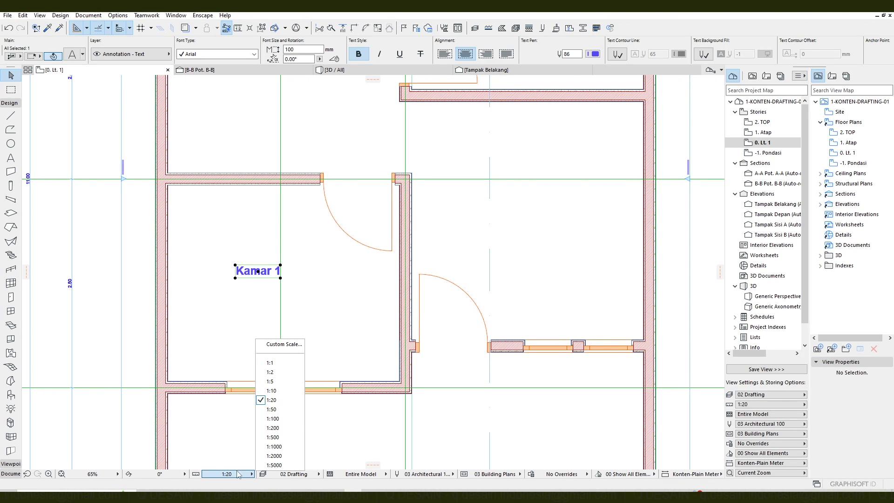
click(273, 419)
scroll(224, 267, up, 5)
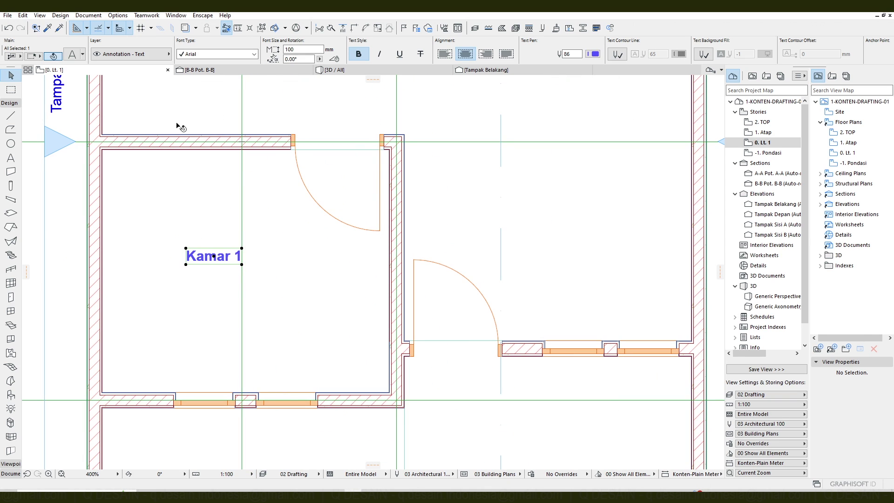
- Switch the 'Kamar 1' label from model size to Paper Size in its text settings and deselect it
click(74, 54)
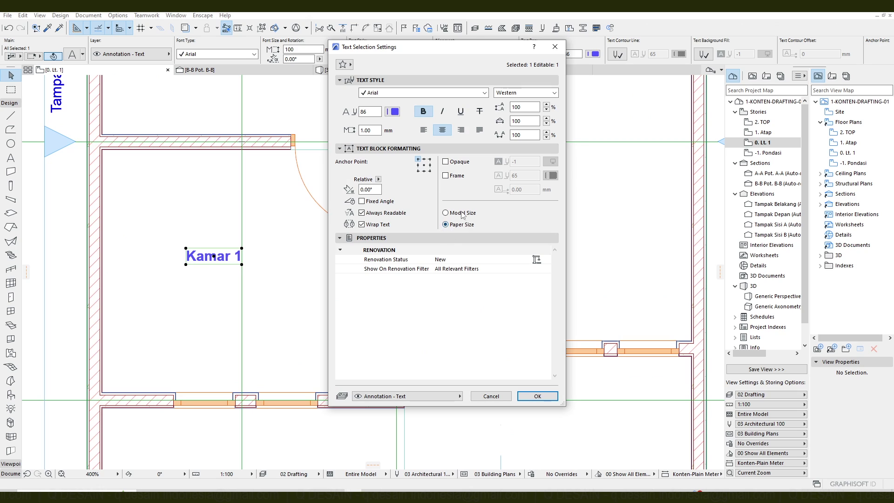
click(538, 395)
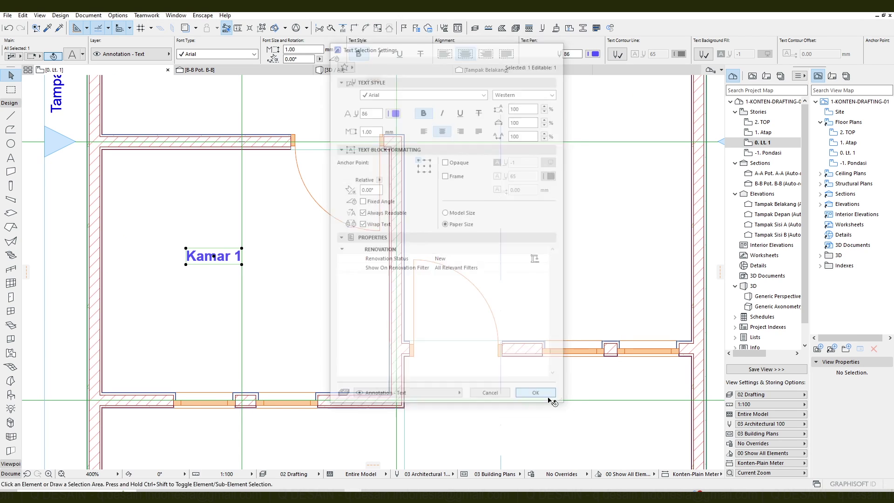
click(259, 298)
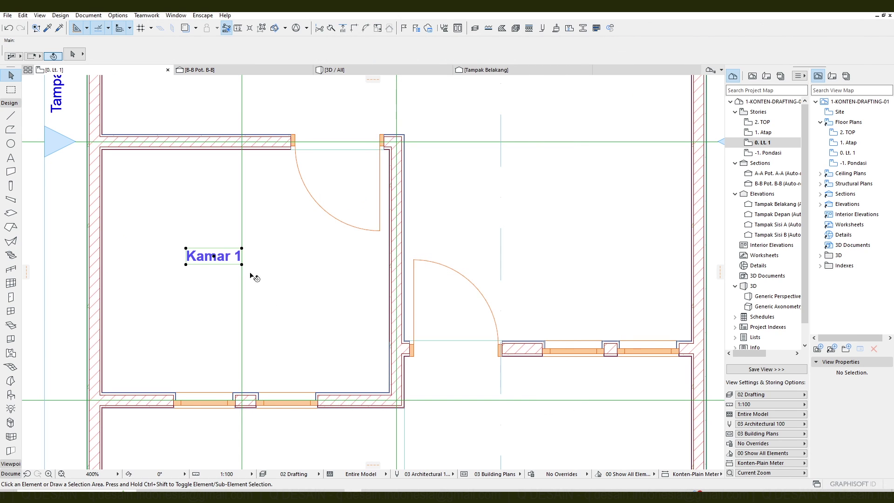
- Set the floor plan scale to 1:1 and look for the Paper Size 'Kamar 1' label in its room
click(242, 475)
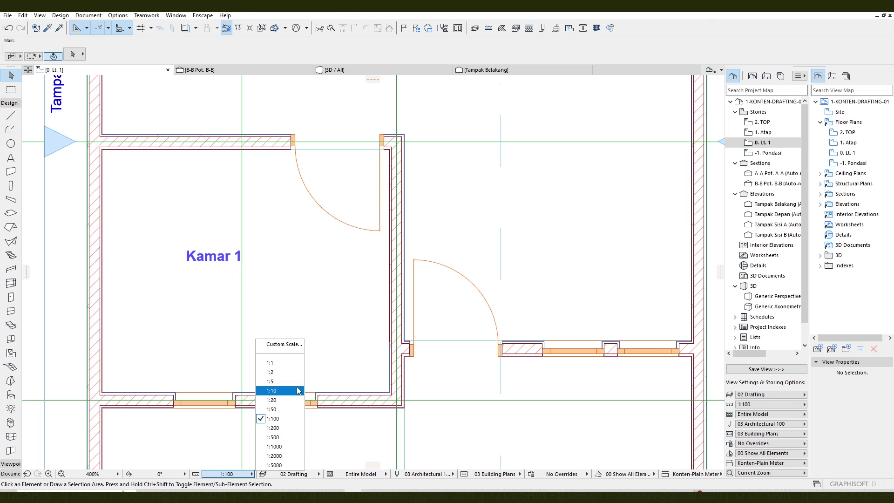
click(298, 363)
middle_click(422, 239)
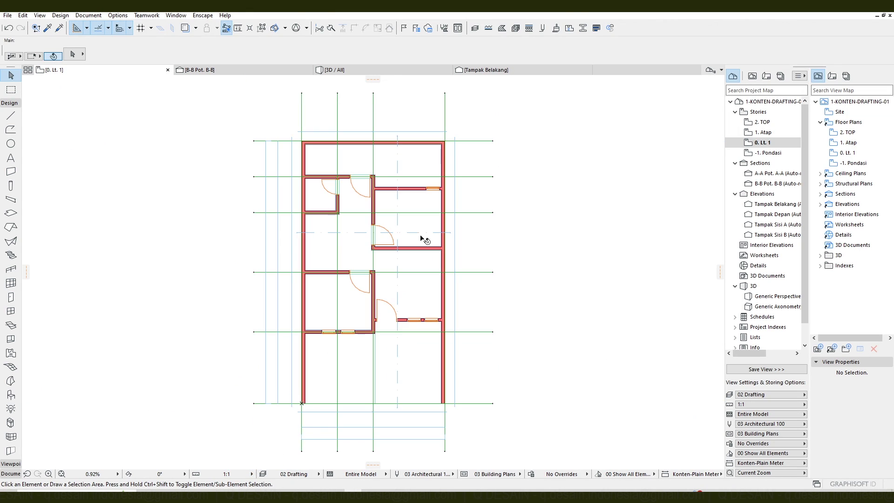
scroll(352, 311, up, 6)
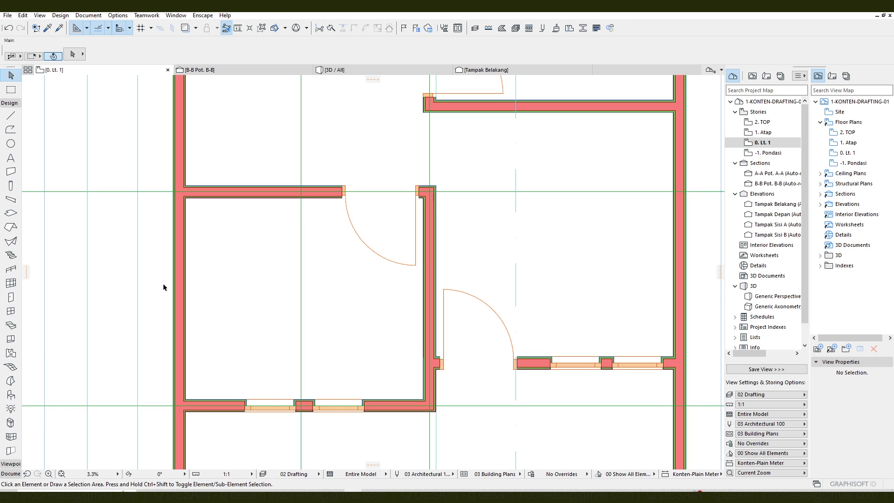
- Set the floor plan scale back to 1:100 and check the 'Kamar 1' label in its room
click(233, 474)
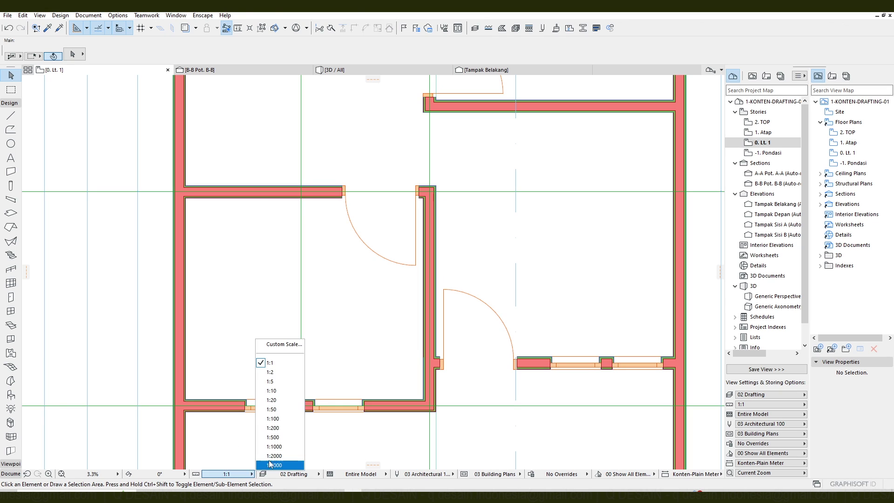
click(290, 421)
middle_click(411, 268)
middle_click(410, 267)
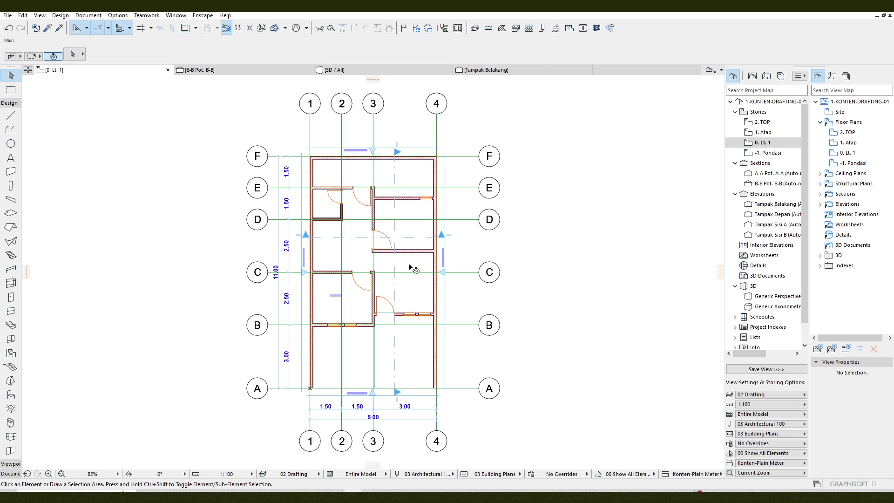
scroll(360, 304, up, 1)
scroll(361, 306, up, 6)
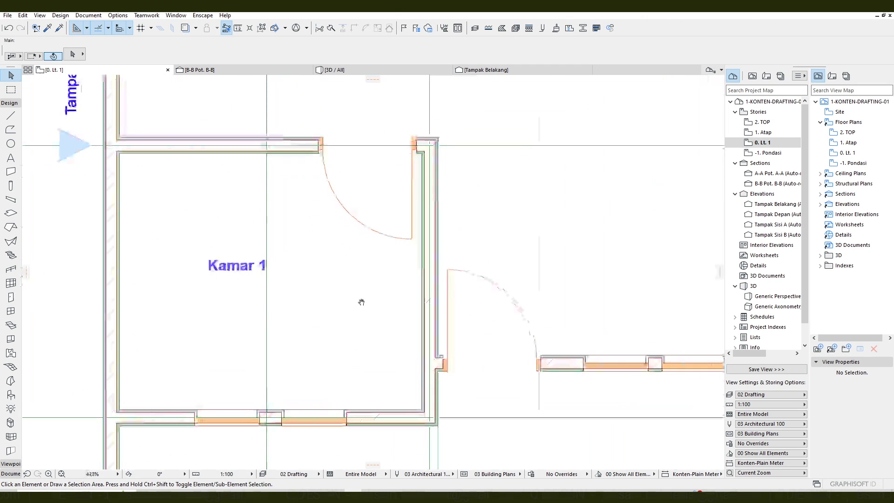
- Switch the 'Kamar 1' label back to Model Size in its text settings
click(261, 266)
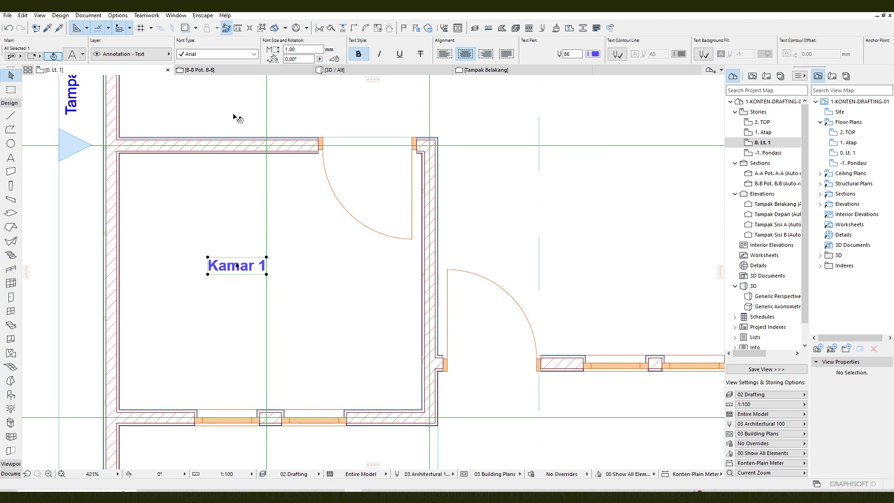
click(73, 55)
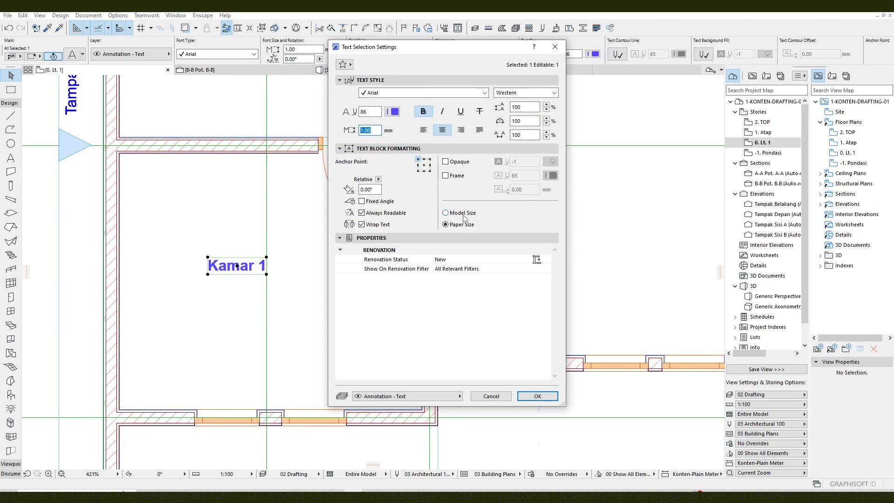
click(538, 396)
- Move the 'Kamar 1' label toward the upper-left corner of its room, near the corner of axes C and 1
scroll(439, 256, down, 3)
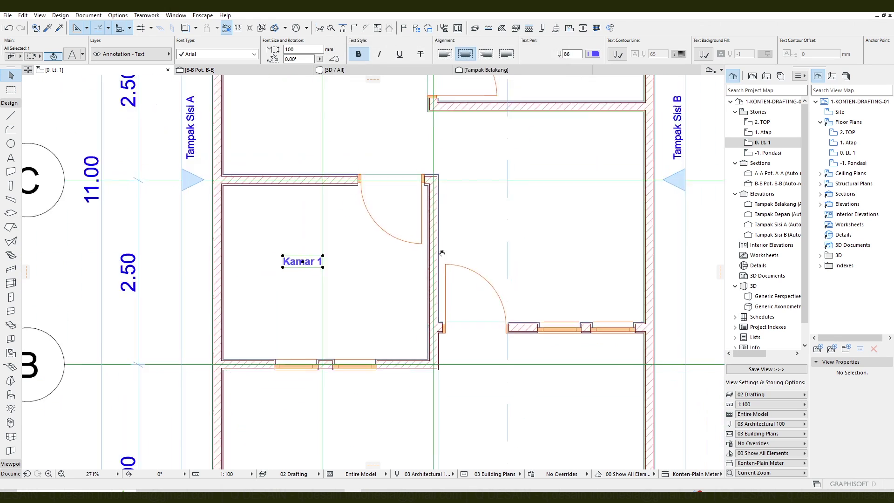
drag(210, 286, 186, 253)
scroll(201, 254, up, 3)
scroll(200, 255, down, 2)
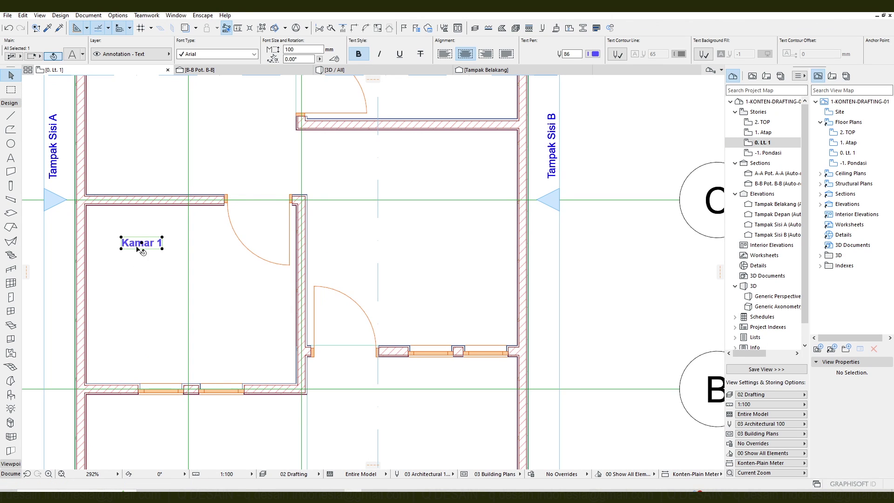
middle_drag(176, 256, 181, 309)
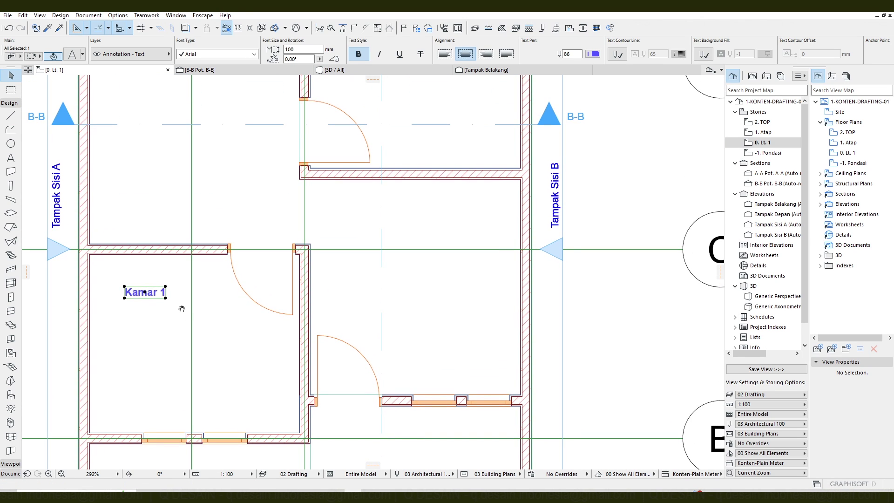
- Drag a copy of the 'Kamar 1' label about 3930 mm horizontally into the adjoining room between axes 3 and 4, and deselect it
scroll(465, 313, down, 5)
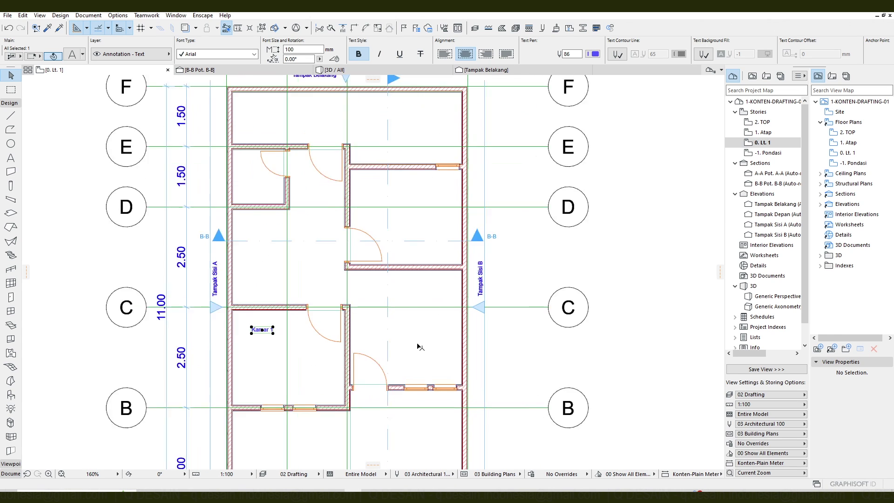
scroll(407, 303, up, 3)
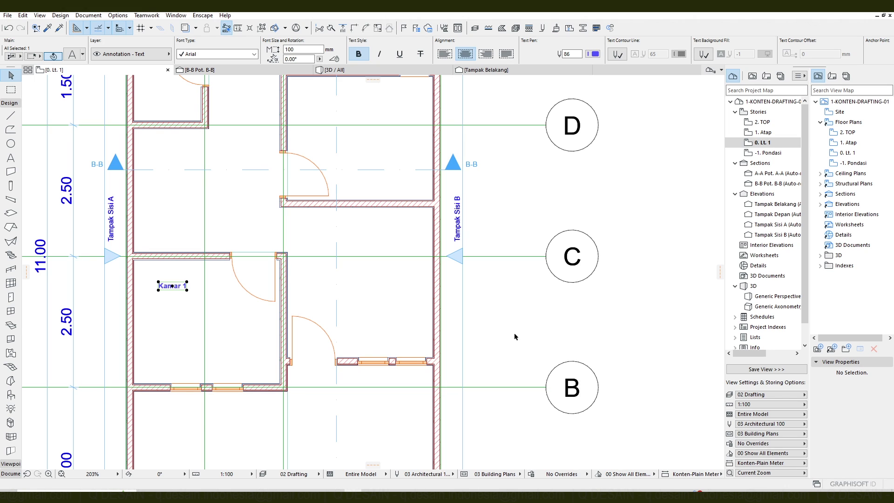
key(ctrl+shift+d)
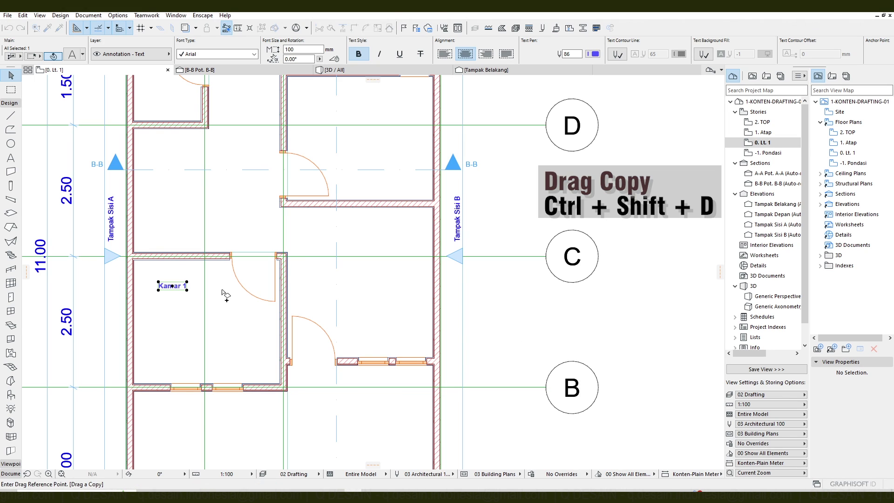
click(173, 285)
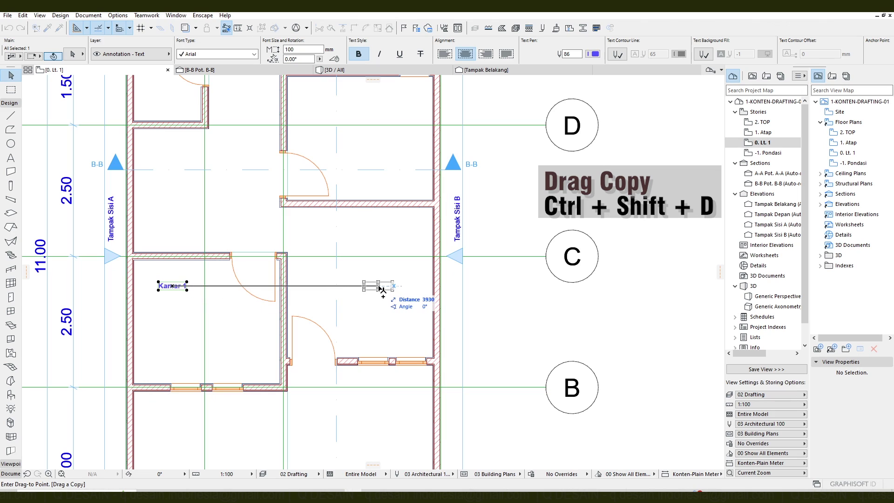
click(382, 286)
click(494, 301)
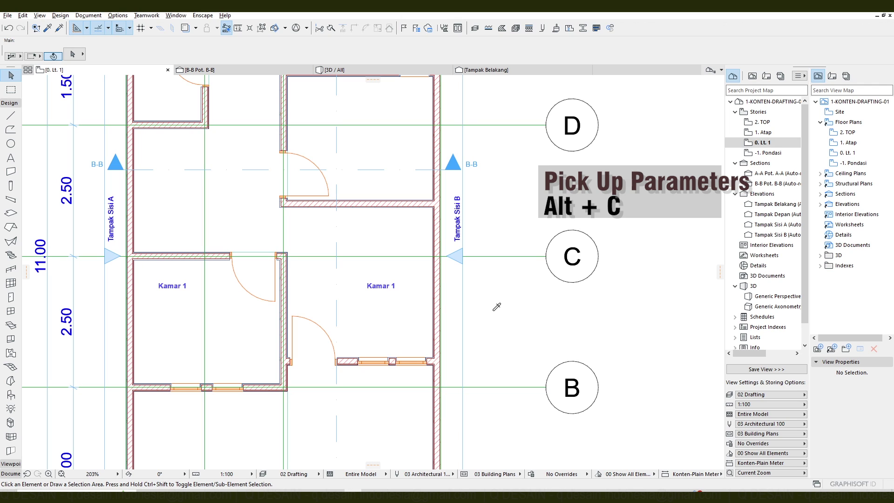
- Pick up the text parameters of the copied 'Kamar 1' label and place a text block reading 'Kamar 2' in the room just below axis D
key(alt+c)
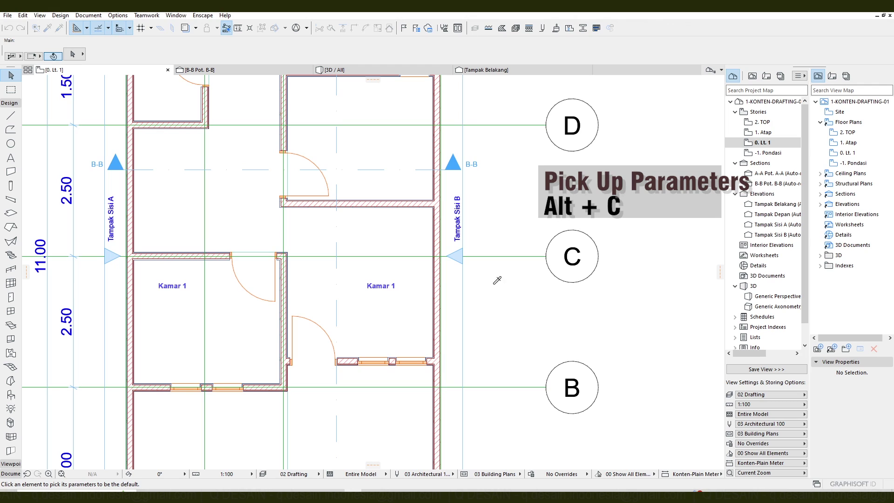
click(387, 285)
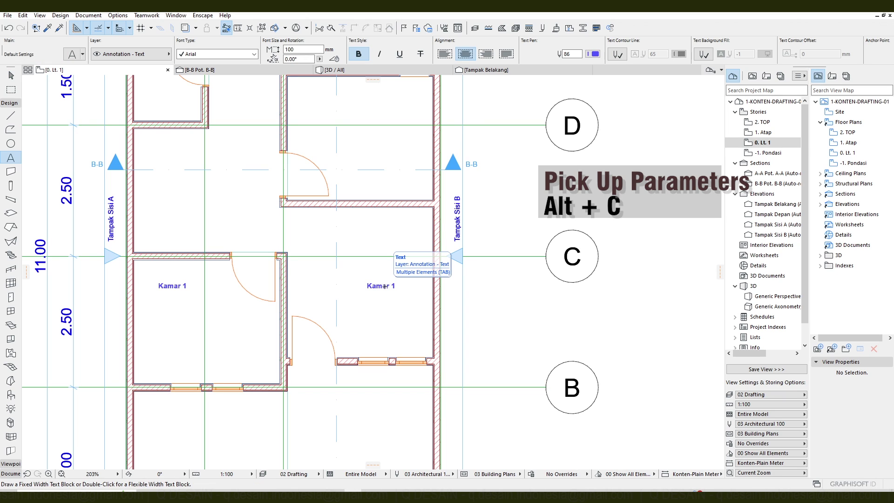
middle_drag(380, 206, 369, 225)
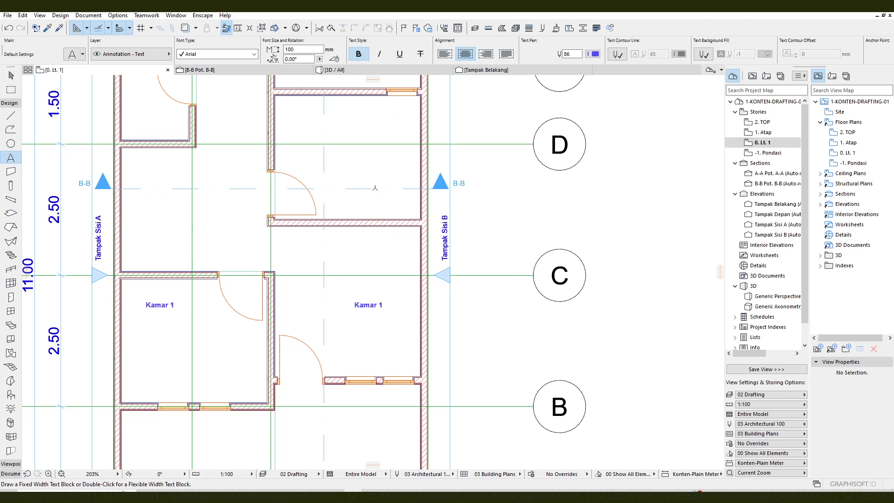
scroll(375, 188, up, 2)
click(316, 223)
click(404, 256)
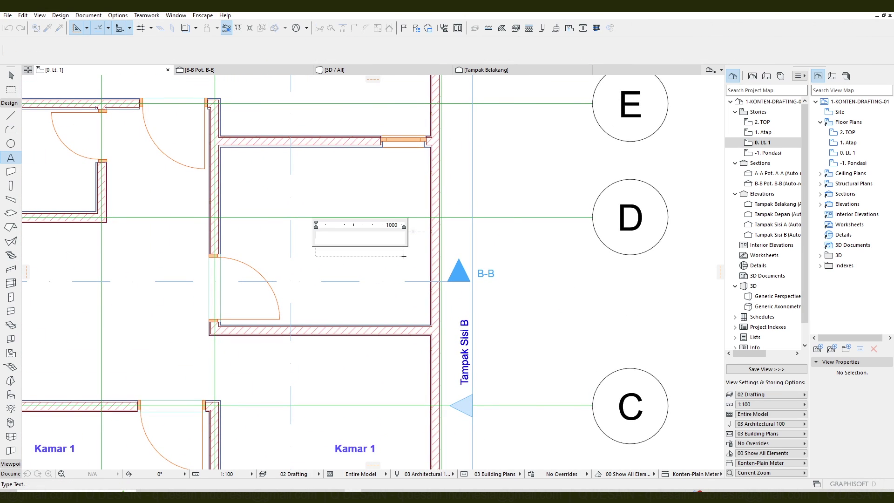
text(Kamar 2)
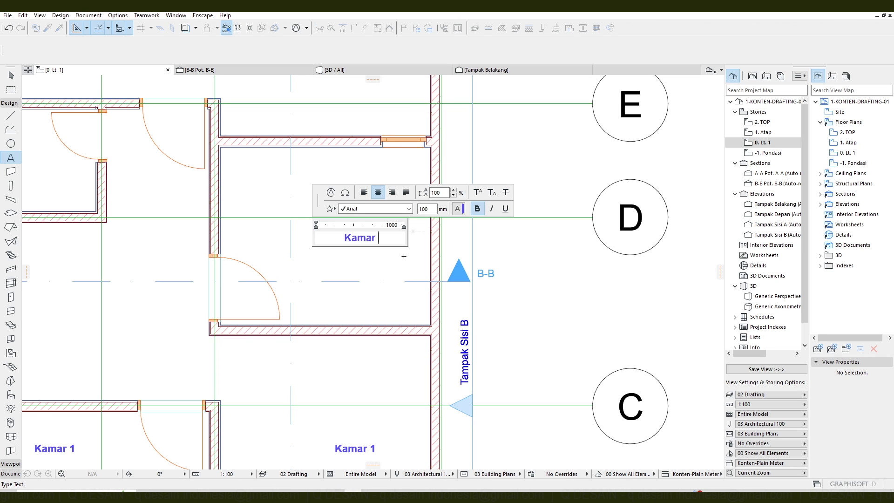
click(556, 347)
scroll(538, 298, down, 2)
middle_drag(538, 298, 531, 211)
key(Escape)
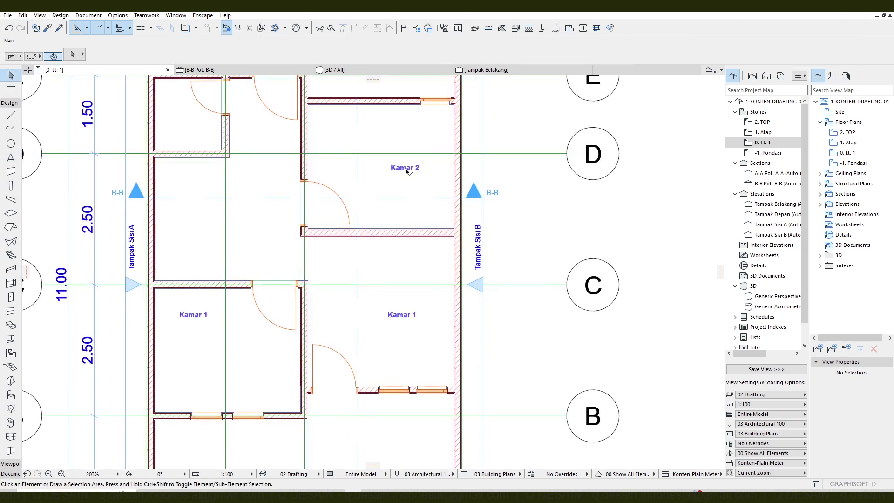
- Set the floor plan's scale to 1:1 to check the room labels, and return it to 1:100
click(405, 169)
key(Escape)
click(252, 473)
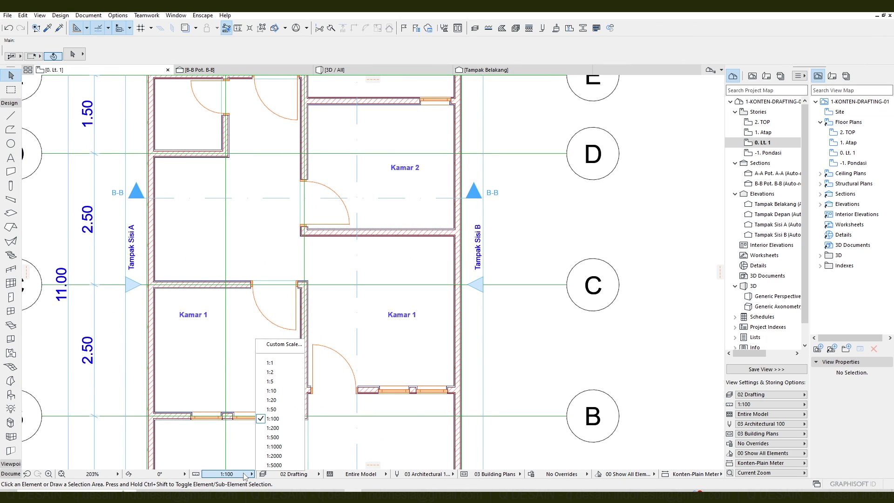
click(286, 365)
scroll(439, 274, up, 3)
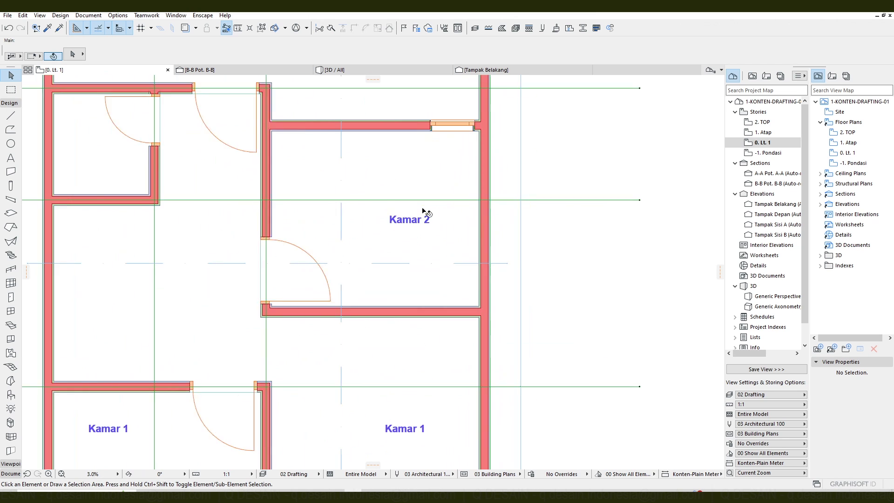
scroll(424, 211, up, 1)
click(225, 474)
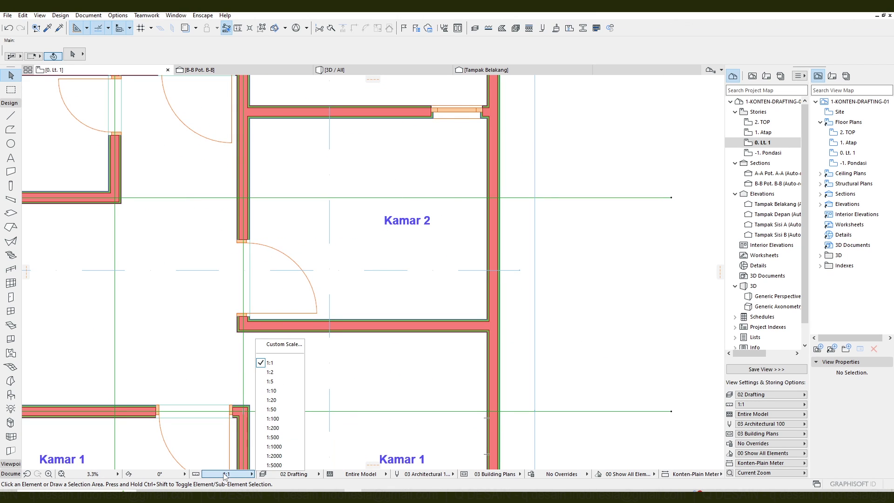
click(294, 419)
middle_click(503, 289)
middle_click(503, 289)
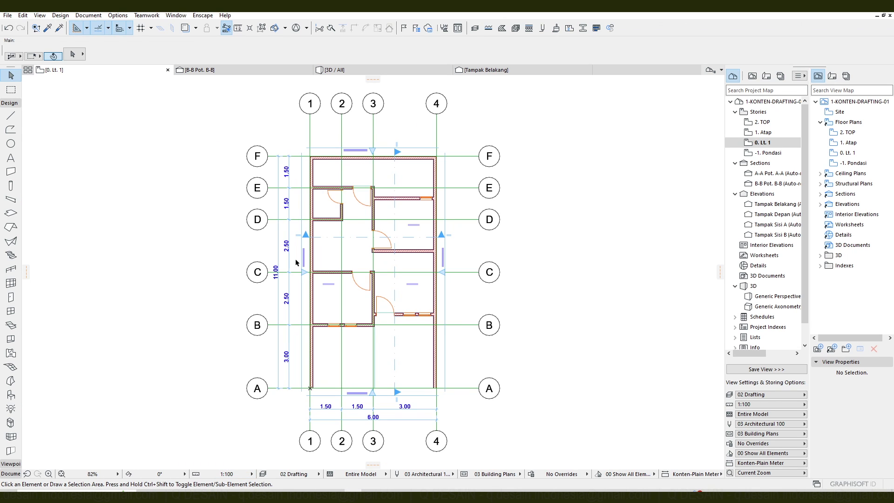
- Change the copied 'Kamar 1' label in the room between axes 3 and 4, just below axis C, to 'R. Tamu'
scroll(417, 201, up, 3)
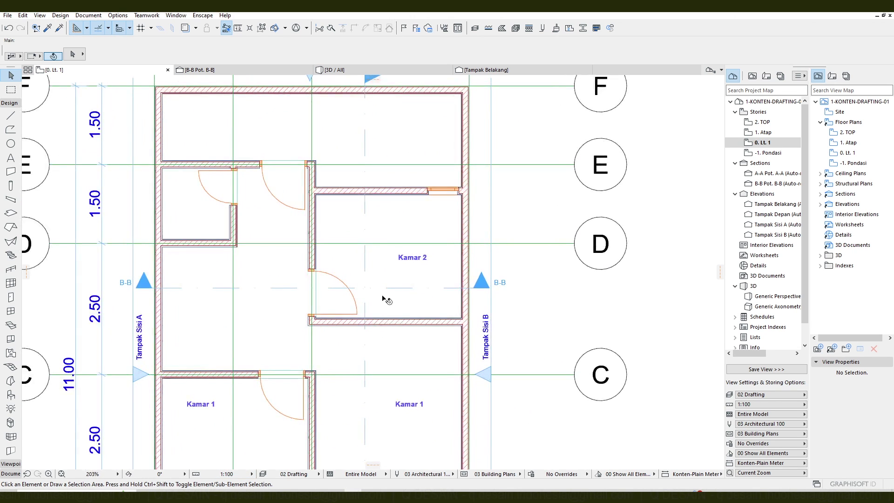
middle_drag(383, 299, 409, 205)
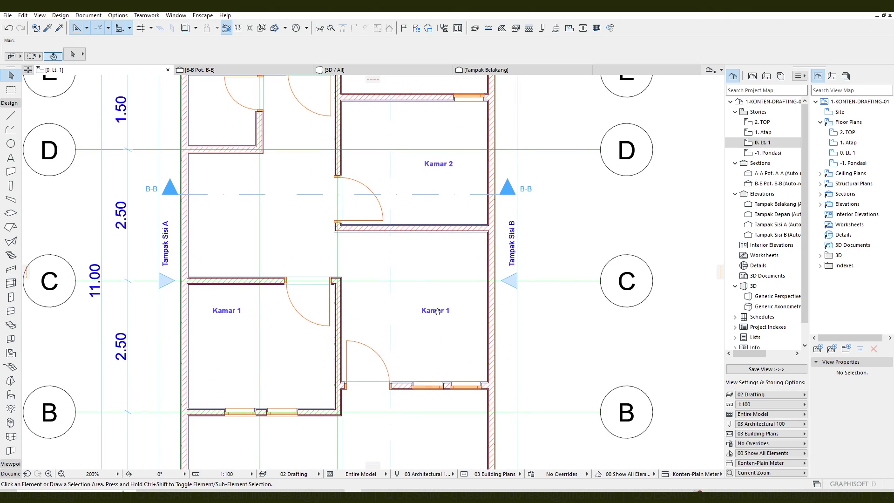
middle_drag(438, 311, 398, 343)
scroll(398, 343, up, 3)
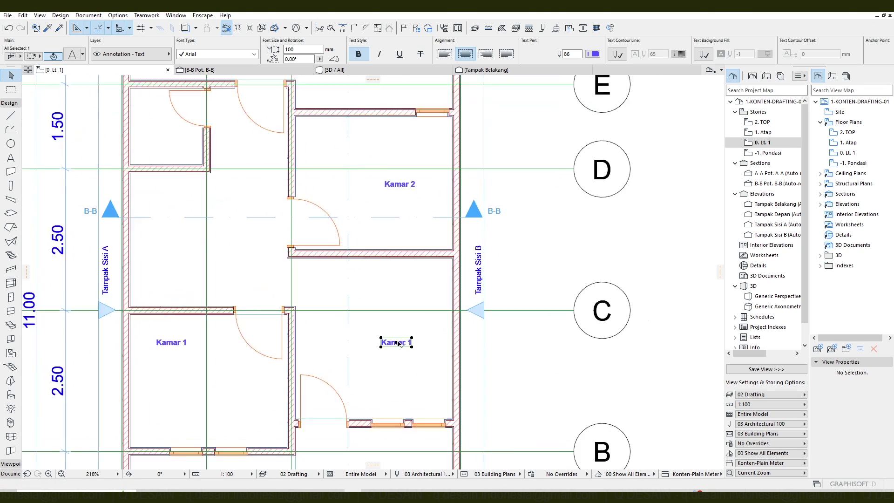
double_click(410, 344)
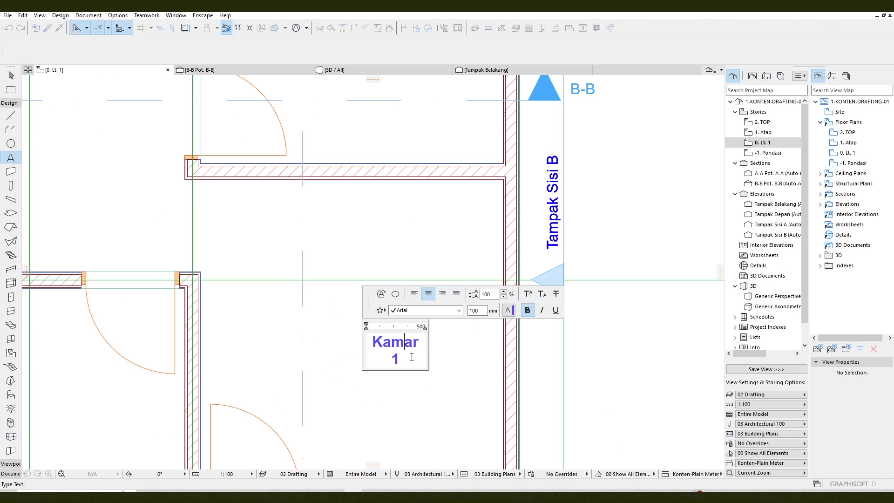
key(ctrl+a)
text(R. Ta)
text(mu)
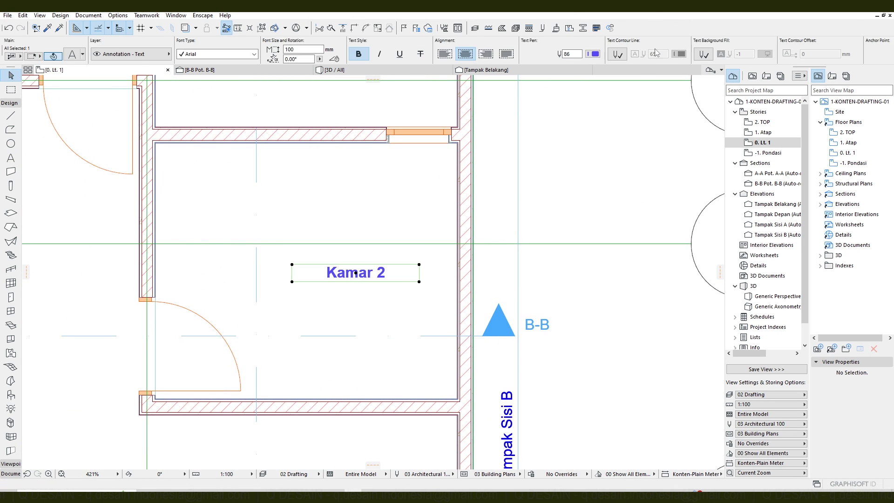
- Turn off text wrapping for the 'Kamar 2' label
scroll(655, 49, down, 5)
click(662, 55)
scroll(591, 101, down, 4)
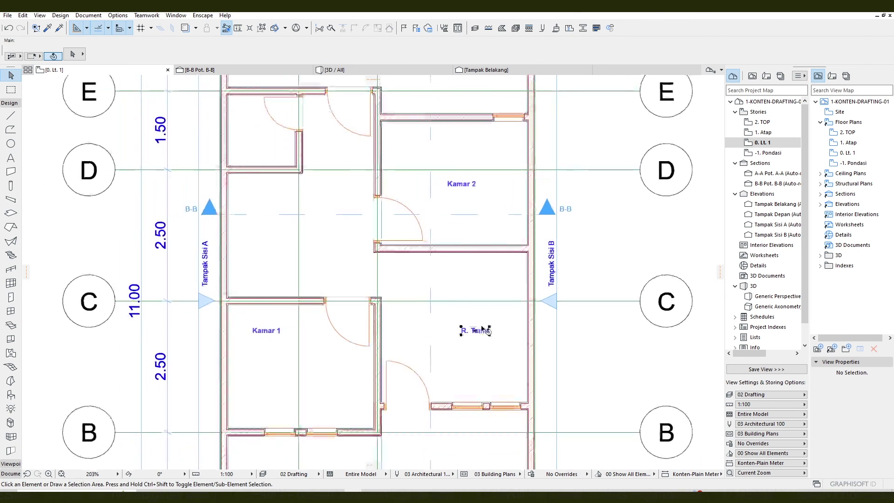
- Copy the 'R. Tamu' label into the room above 'Kamar 1', between axes C and D, and change the copy's text to 'R. Tengah'
scroll(471, 187, up, 2)
click(459, 233)
click(506, 399)
key(ctrl+shift+d)
click(505, 399)
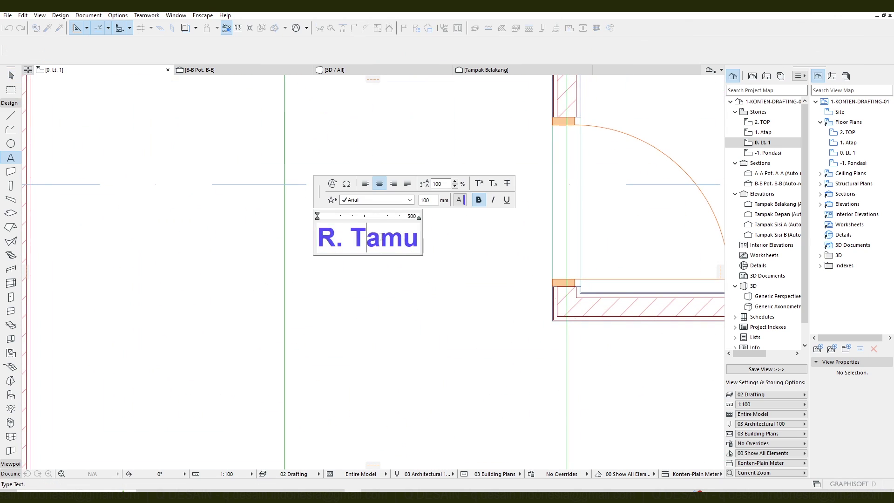
text(Tengah)
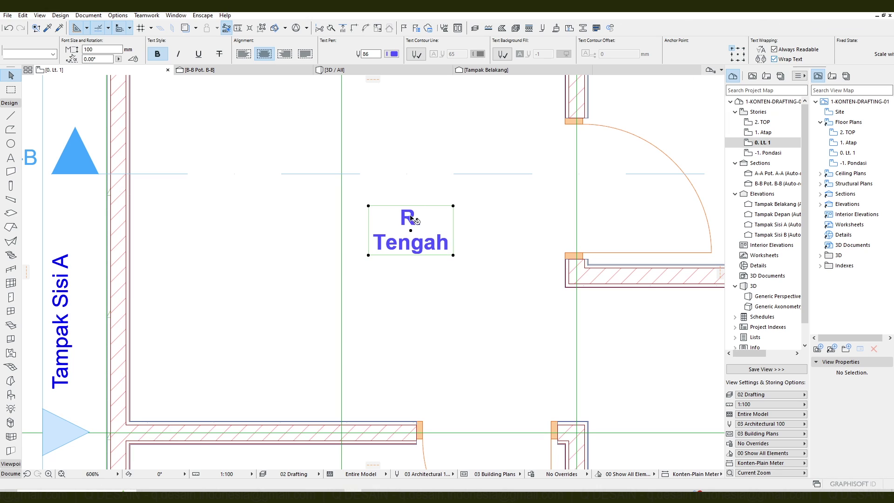
- Turn off text wrapping for the 'R. Tengah' label and apply the same setting to 'Kamar 1', 'R. Tamu' and 'Kamar 2'
click(775, 59)
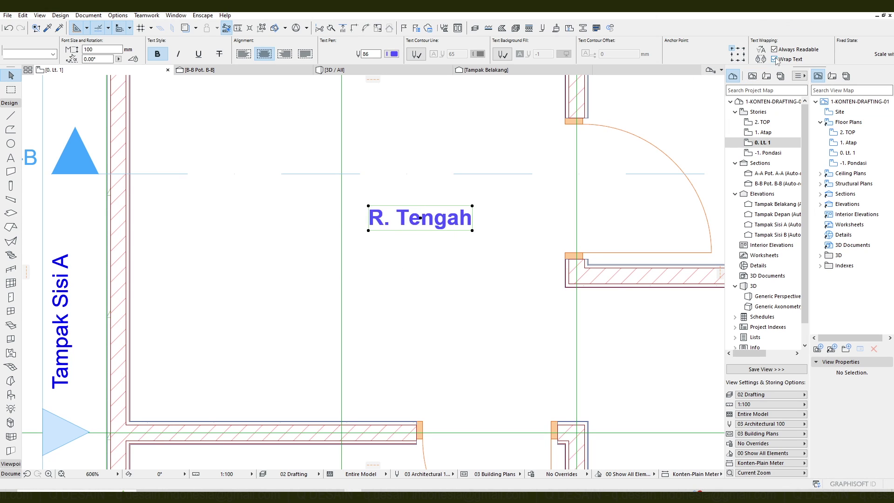
scroll(319, 248, down, 6)
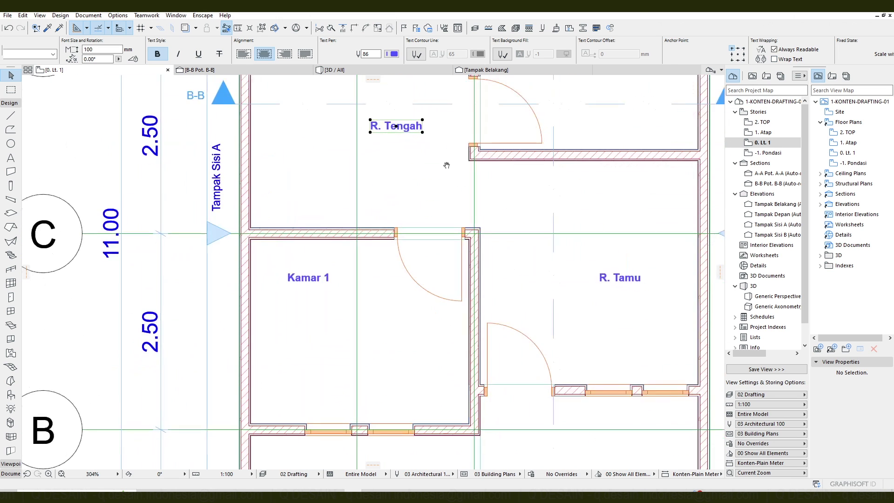
click(307, 343)
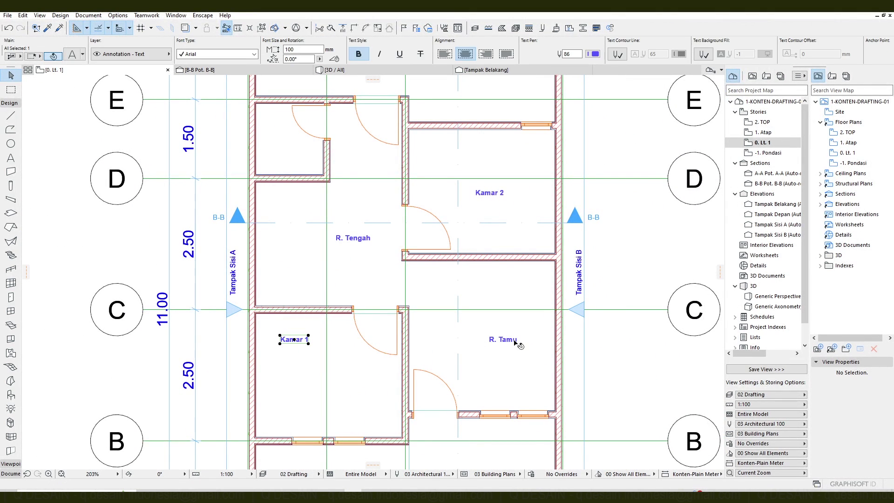
shift+click(516, 341)
shift+click(496, 193)
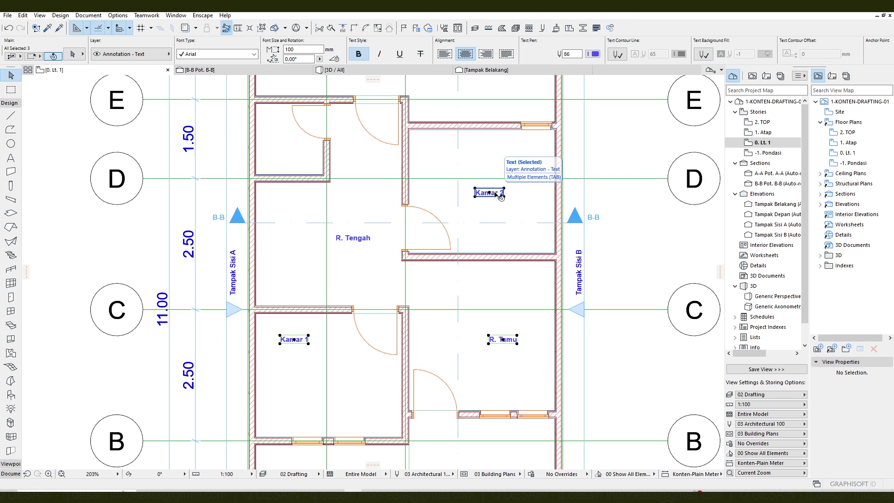
shift+click(366, 245)
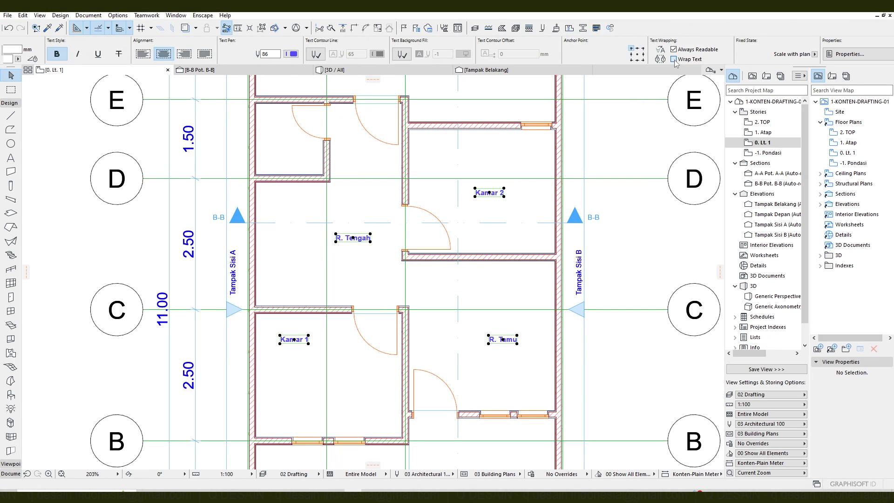
click(674, 60)
click(648, 238)
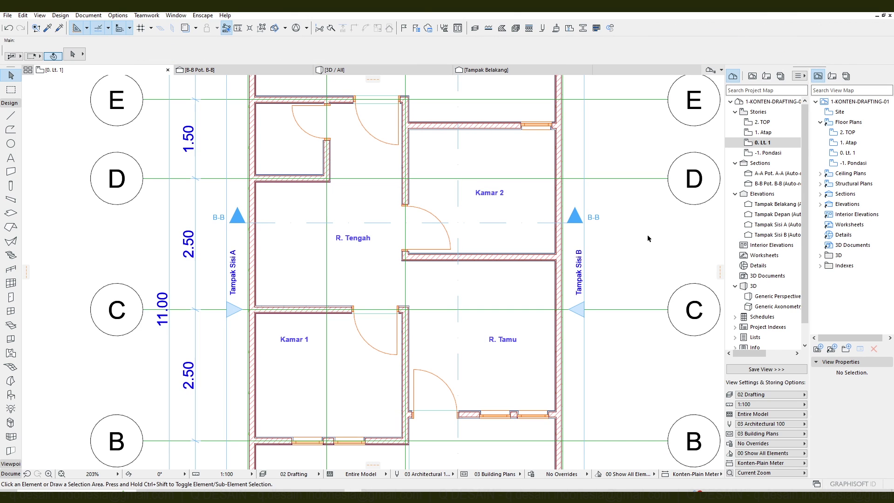
- Copy the 'R. Tengah' label into the small room between axes 1 and 2, just above axis D
middle_drag(503, 220, 543, 221)
scroll(303, 140, up, 3)
click(458, 314)
key(ctrl+shift+d)
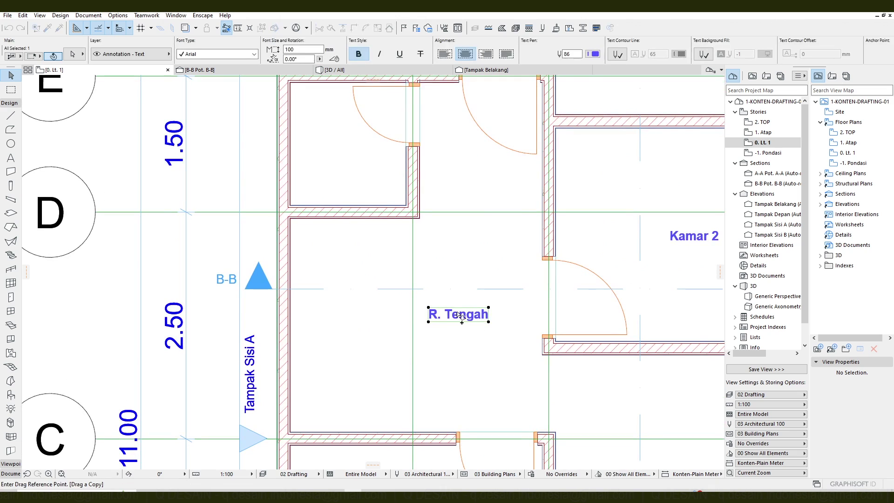
click(458, 314)
click(353, 189)
- Change the text of the copied label in the small room above axis D to 'KM'
scroll(354, 191, up, 4)
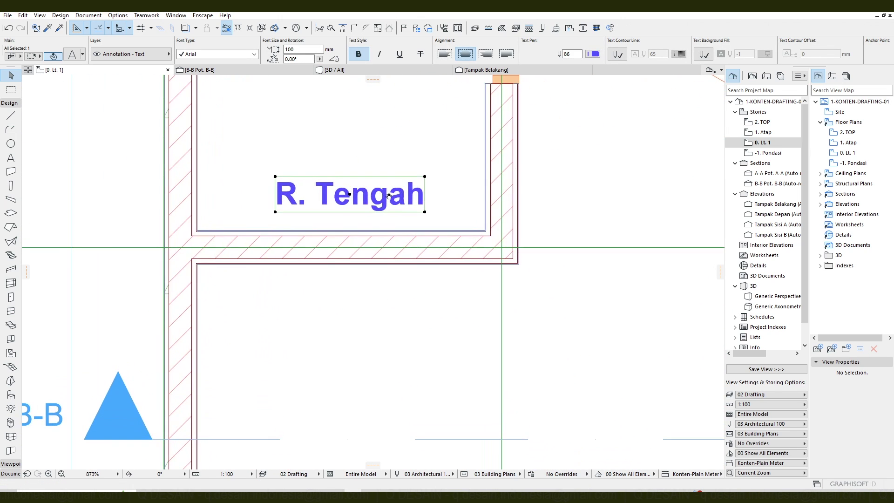
double_click(388, 194)
drag(423, 197, 222, 193)
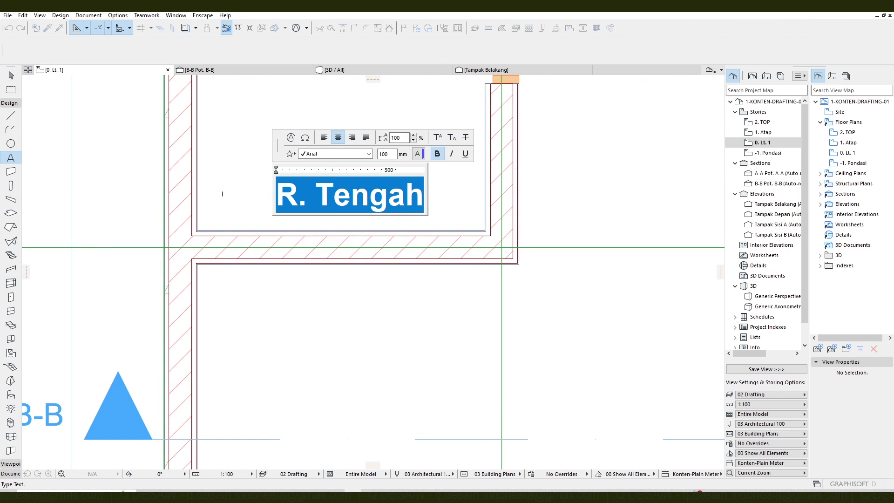
text(KM)
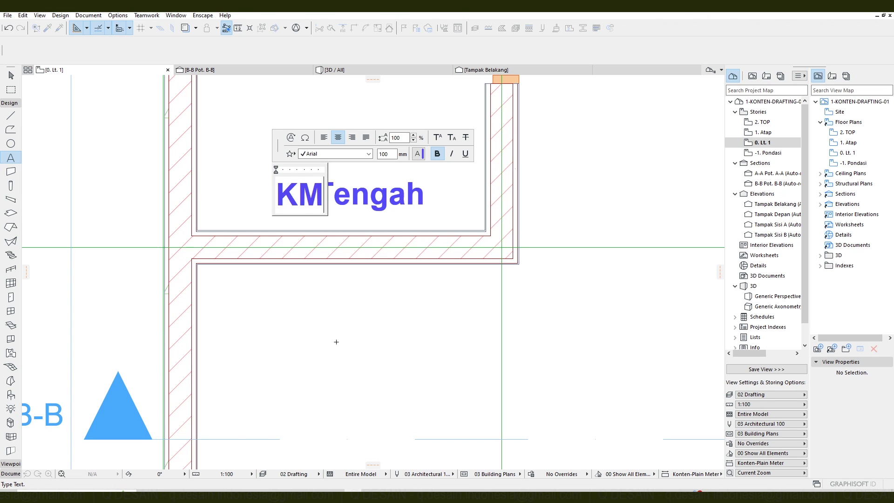
click(336, 342)
scroll(455, 319, down, 6)
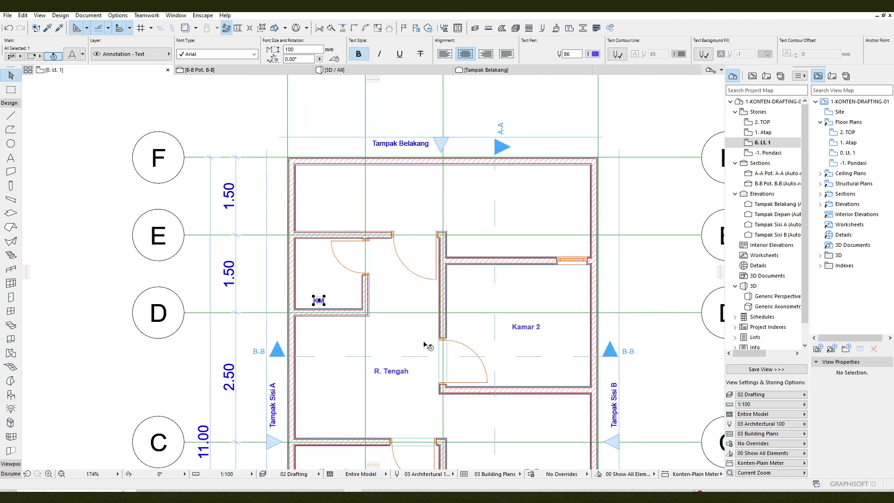
- Copy the 'R. Tamu' label straight down into the open area below axis B, between axes 3 and 4
scroll(425, 345, down, 1)
middle_drag(425, 345, 421, 268)
click(511, 321)
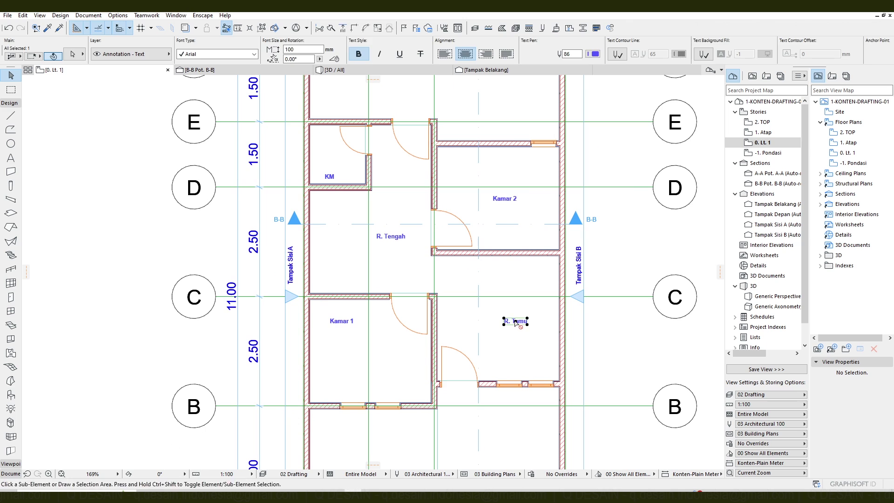
key(ctrl+shift+d)
click(516, 321)
middle_drag(519, 374, 510, 275)
click(515, 334)
- Change the text of the copied 'R. Tamu' label below axis B to 'Carport'
scroll(515, 332, up, 5)
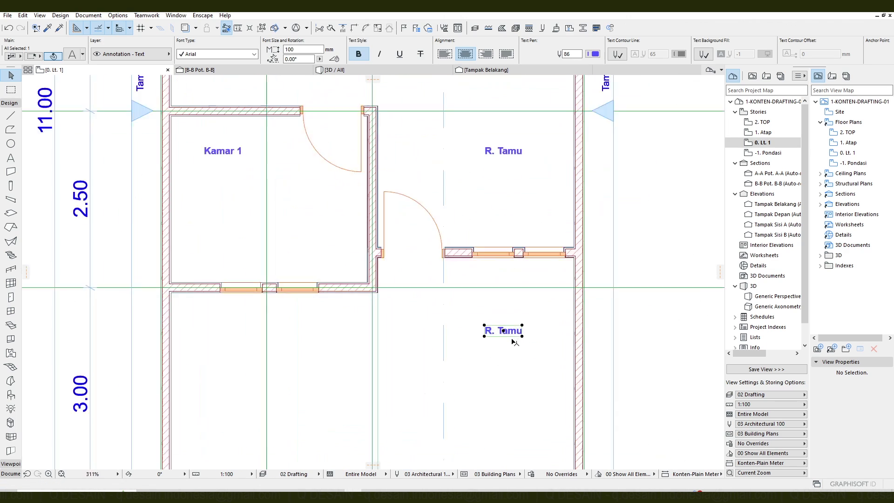
double_click(516, 329)
text(Carport)
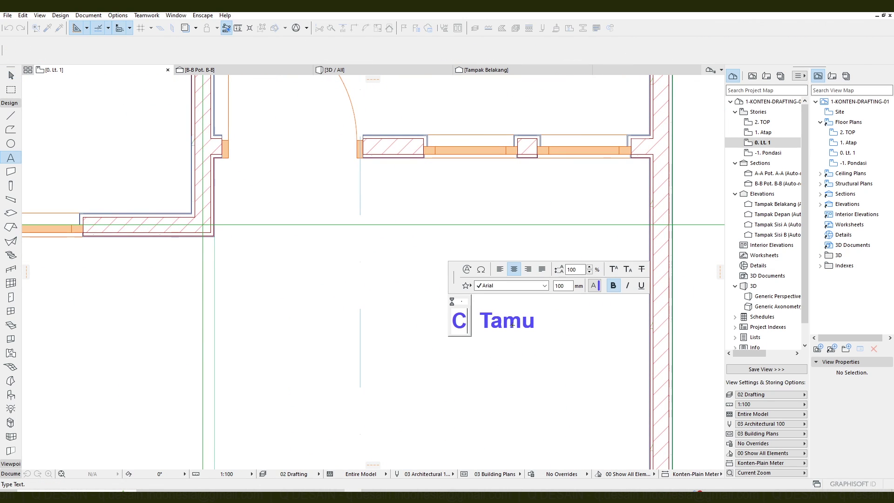
click(524, 387)
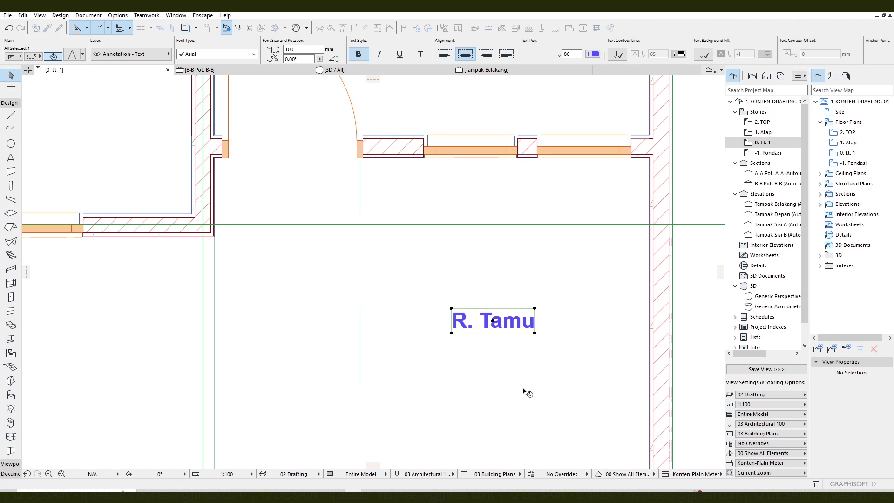
- Copy the 'Carport' label horizontally into the area below 'Kamar 1' and change the copy's text to 'Taman'
scroll(585, 292, down, 5)
key(ctrl+shift+d)
click(563, 266)
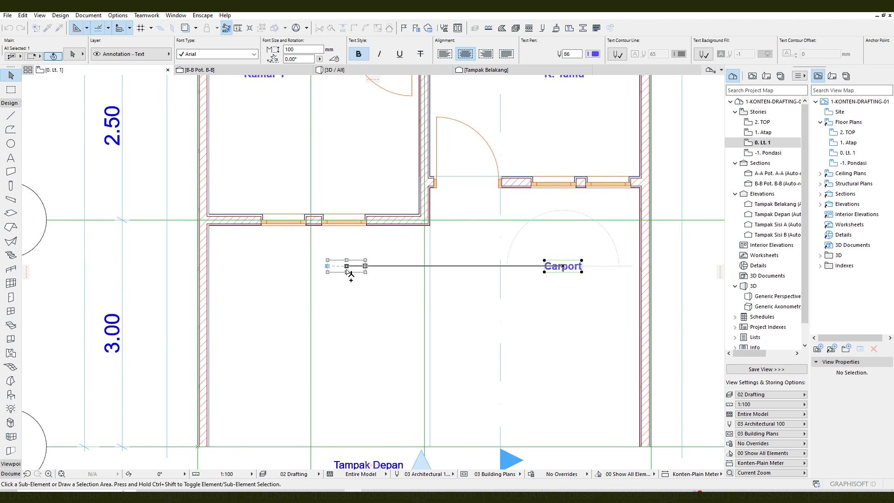
click(349, 269)
scroll(368, 294, up, 5)
double_click(353, 242)
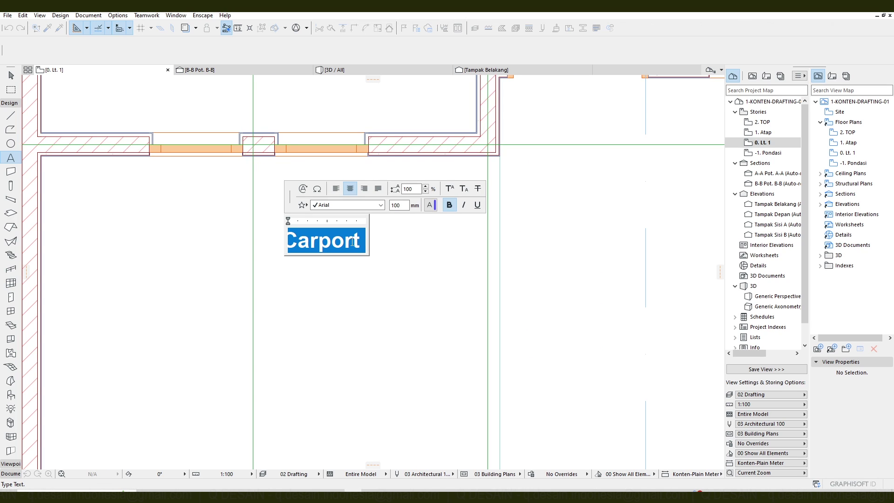
text(Taman)
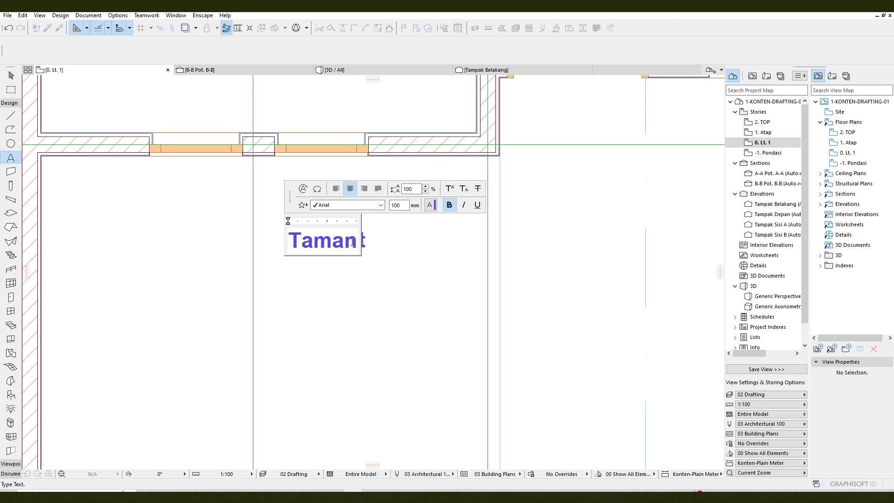
click(399, 305)
- Copy the 'Taman' label straight up into the rear area between axes E and F, and deselect it
scroll(406, 310, down, 5)
middle_drag(406, 310, 349, 357)
key(ctrl+shift+d)
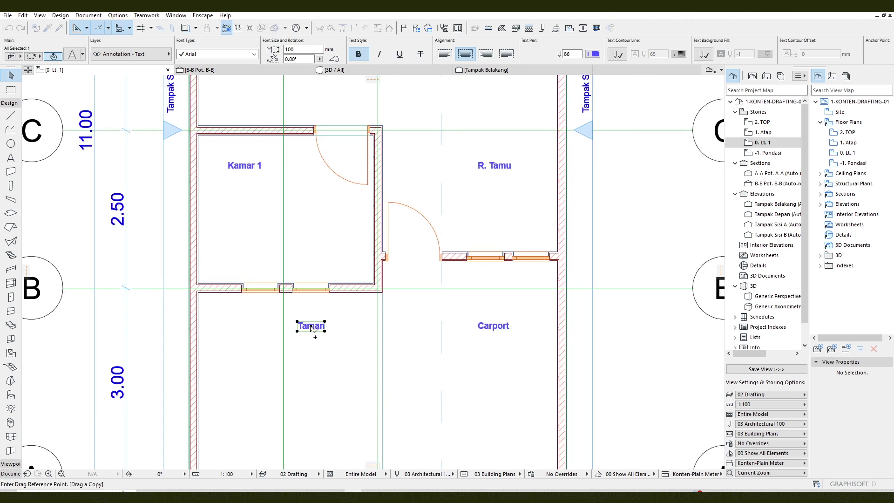
click(311, 326)
scroll(315, 326, down, 3)
click(316, 144)
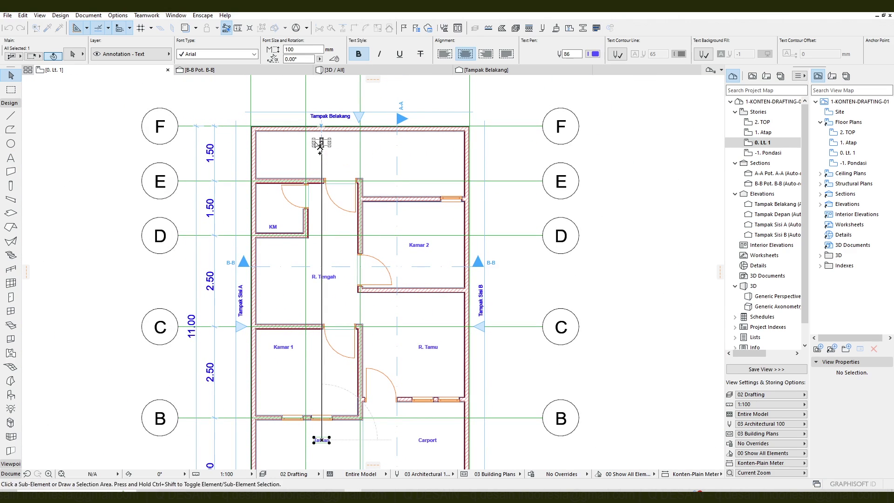
scroll(316, 144, up, 2)
scroll(316, 144, up, 4)
scroll(489, 327, down, 8)
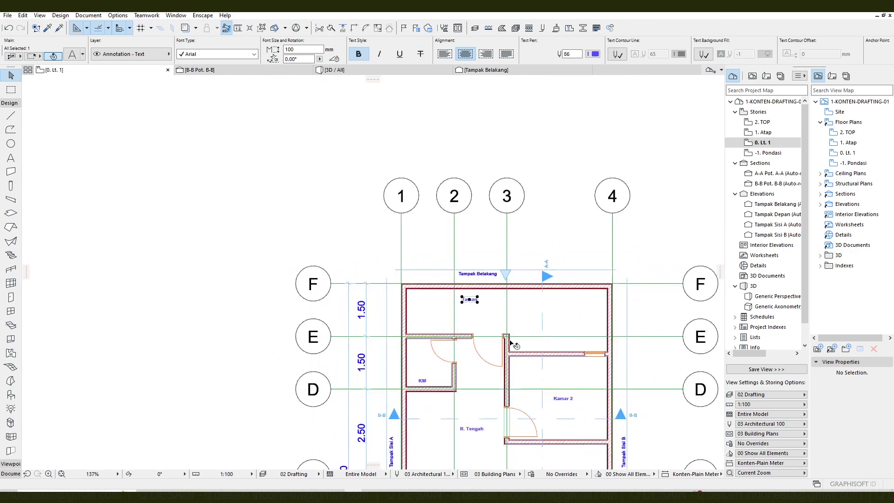
click(547, 287)
scroll(541, 283, down, 2)
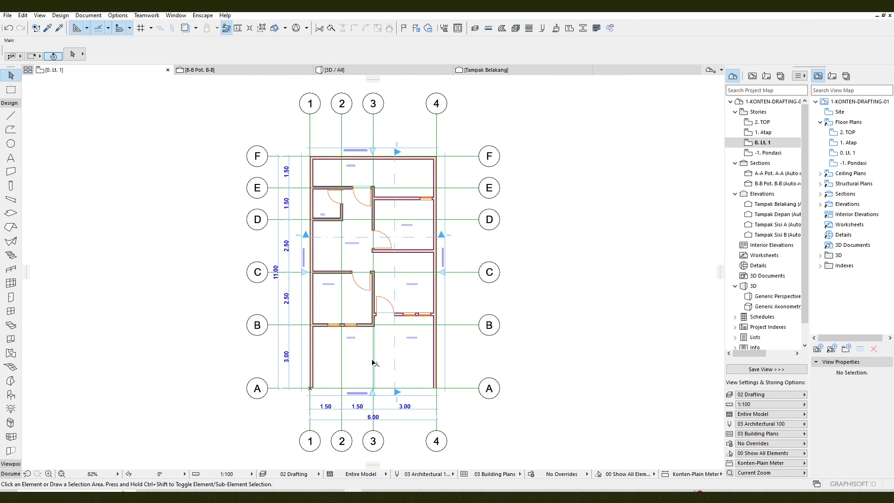
scroll(365, 404, up, 10)
middle_drag(456, 267, 427, 324)
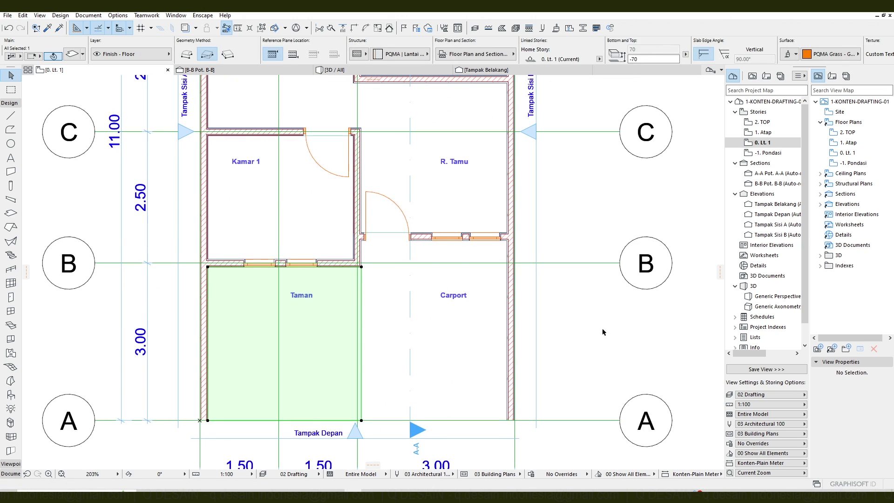
- Select the floor slabs of the garden, guest room and Kamar 2 areas in turn to examine them, and clear the selection
click(603, 330)
click(481, 333)
click(309, 217)
click(457, 198)
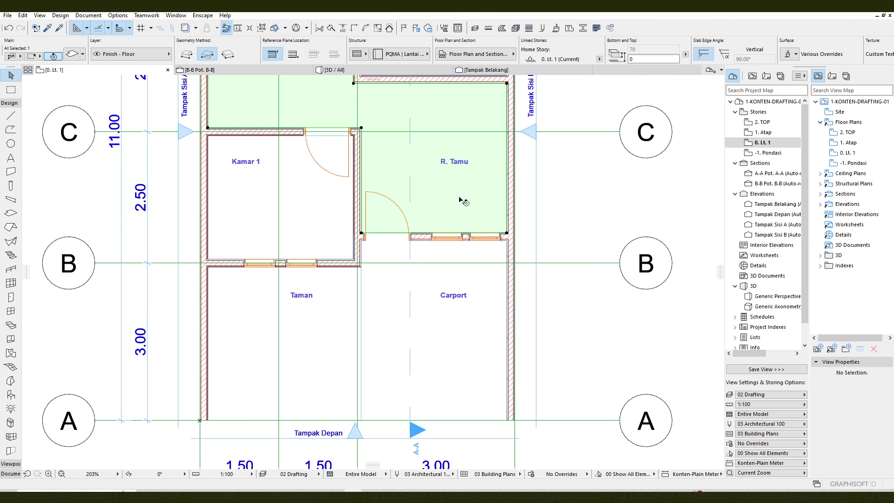
scroll(461, 200, up, 5)
click(497, 189)
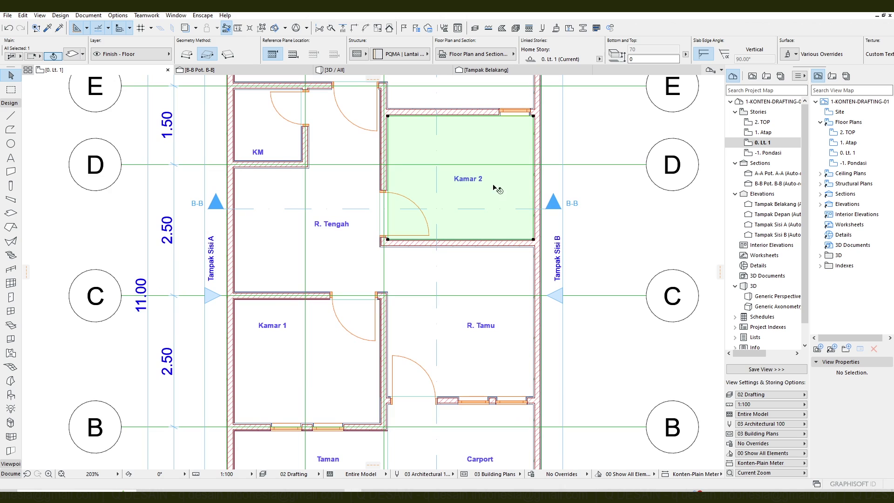
click(273, 132)
click(613, 131)
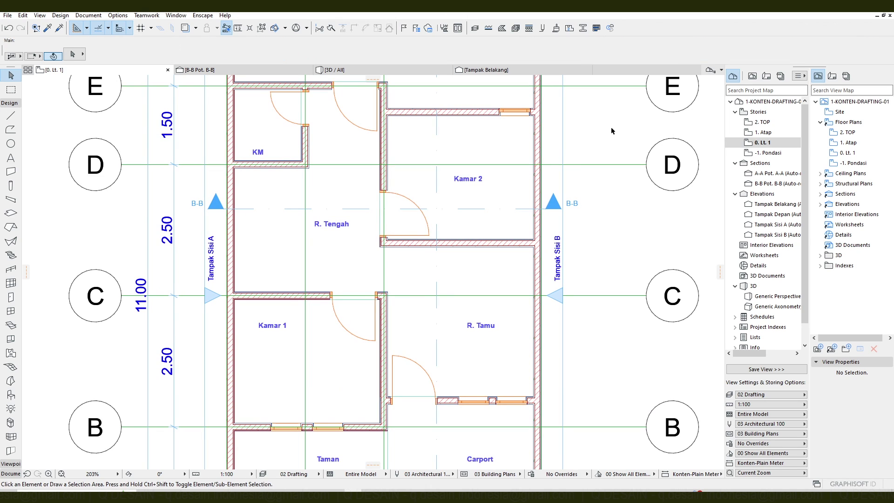
- Activate the Label tool and review its default settings without changing them
click(10, 103)
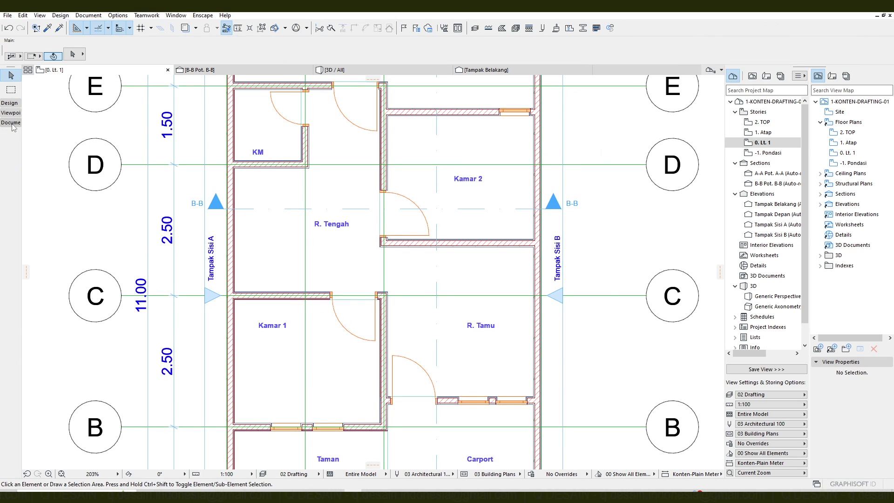
click(10, 123)
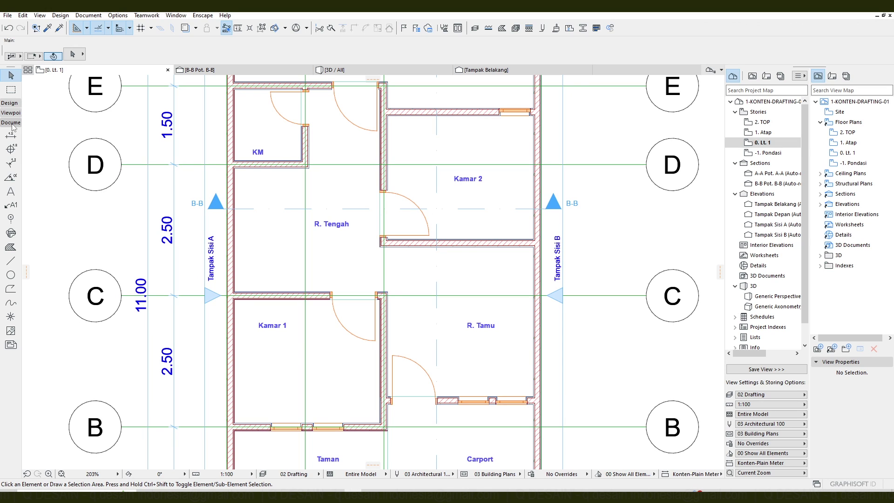
click(12, 206)
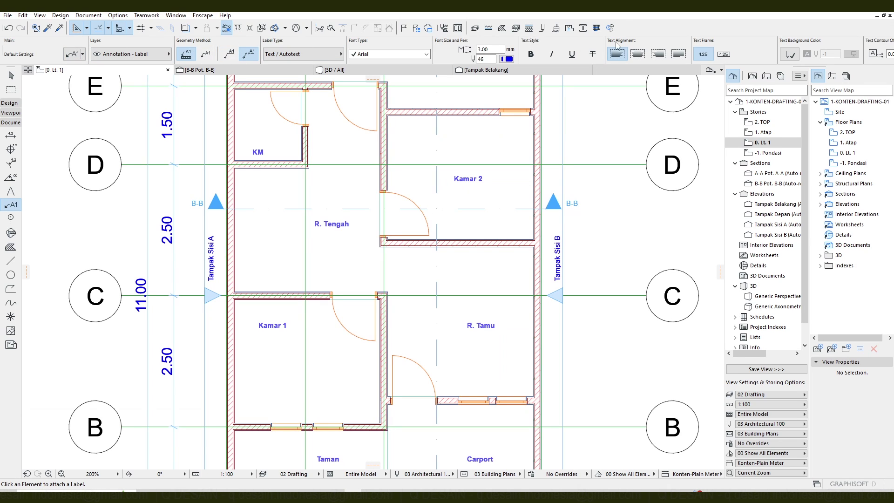
click(73, 56)
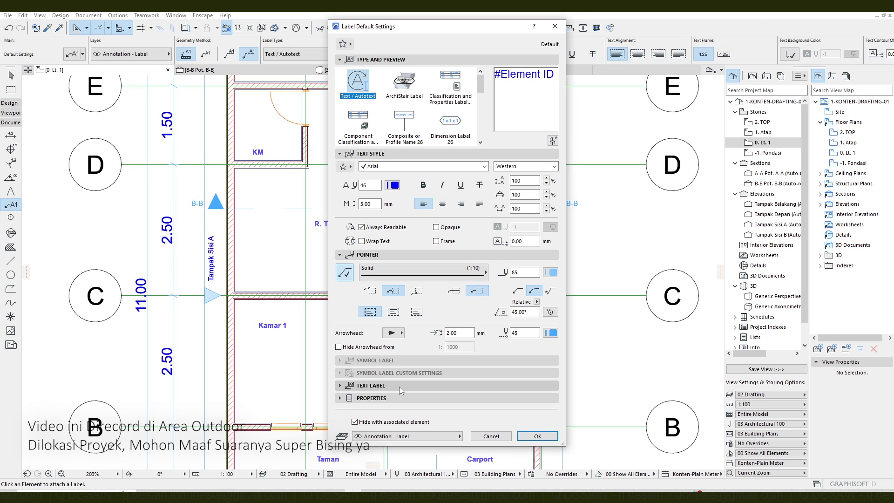
click(491, 436)
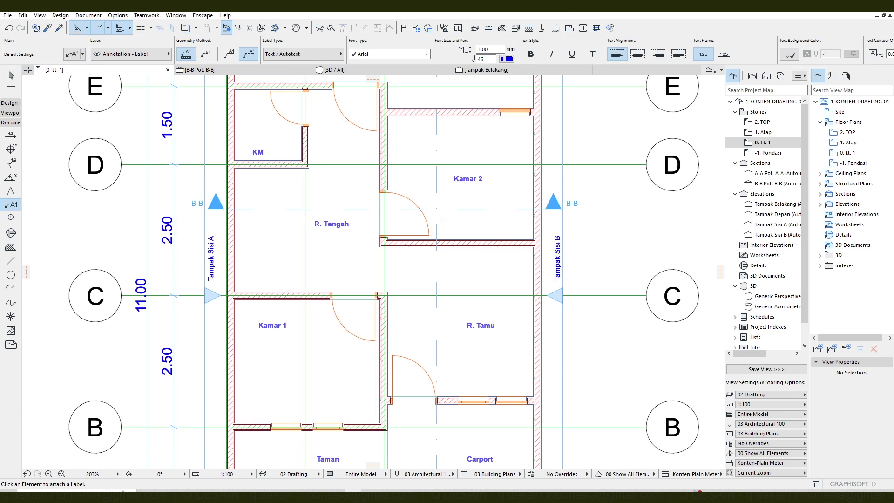
- Place an associative label on the front garden slab just below 'Taman', with its leader running up about 210 and to the right
scroll(551, 365, up, 2)
middle_drag(551, 365, 578, 123)
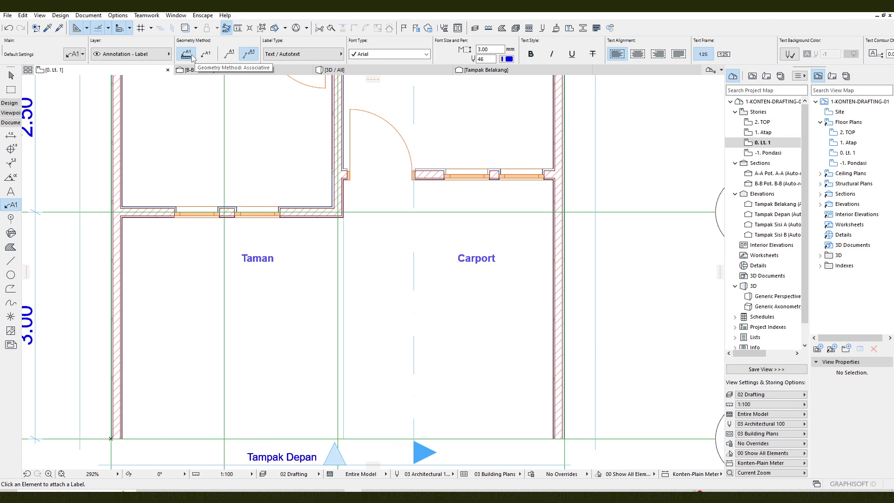
middle_drag(359, 312, 433, 228)
middle_drag(336, 233, 297, 256)
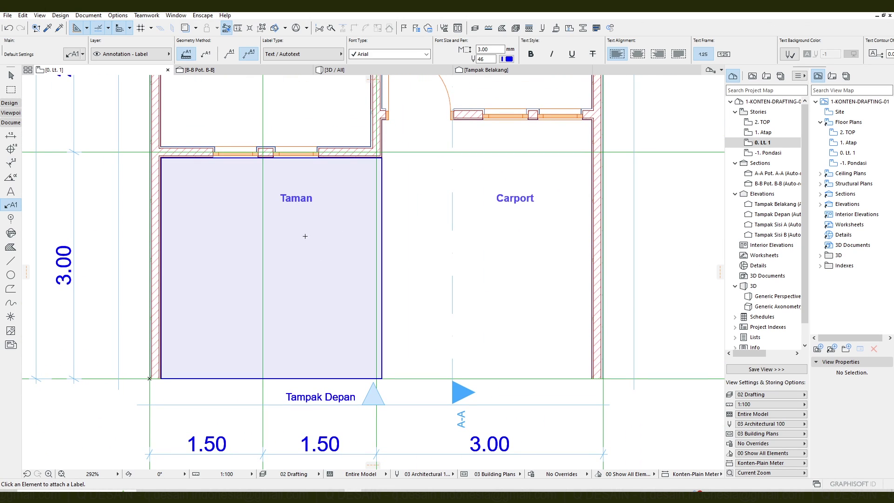
scroll(285, 222, up, 3)
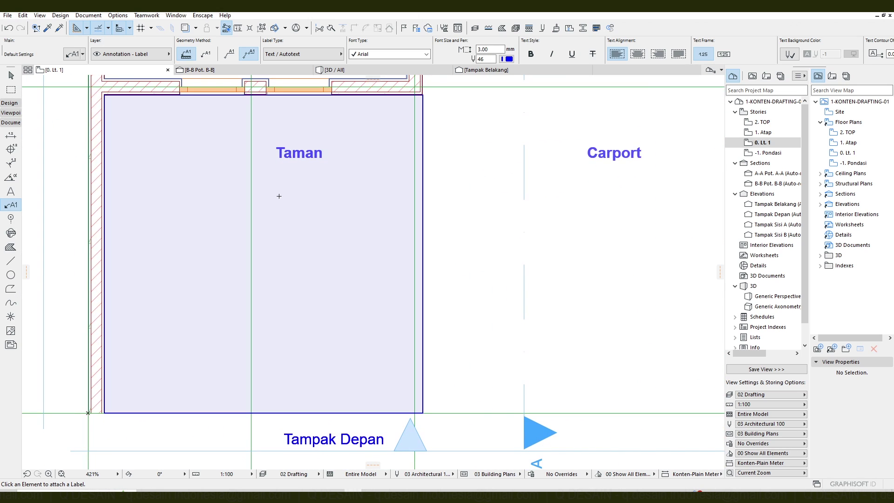
click(276, 200)
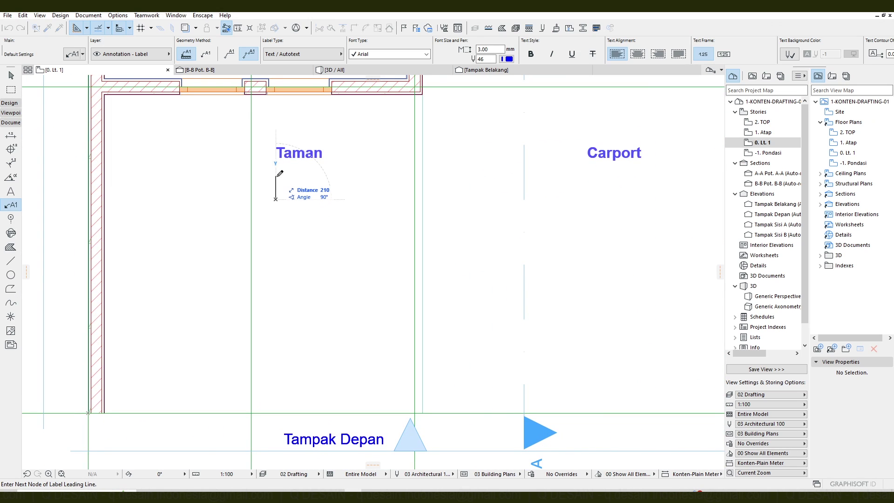
click(276, 177)
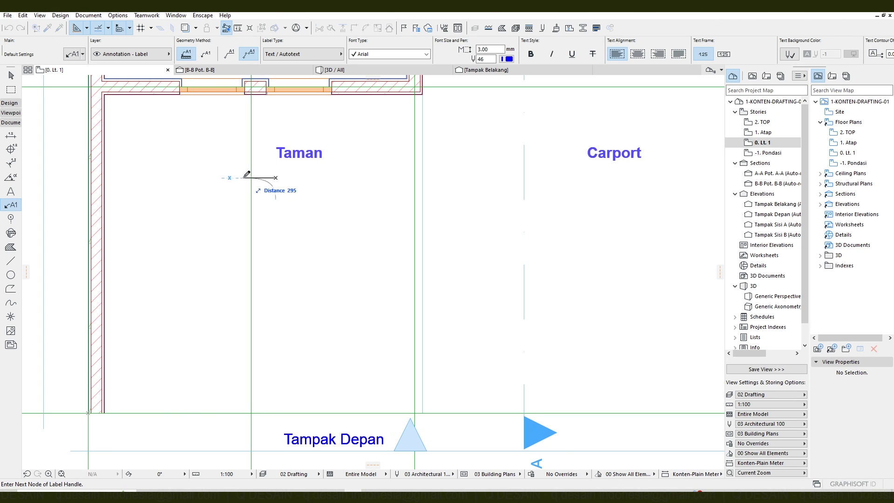
click(306, 175)
scroll(326, 257, up, 2)
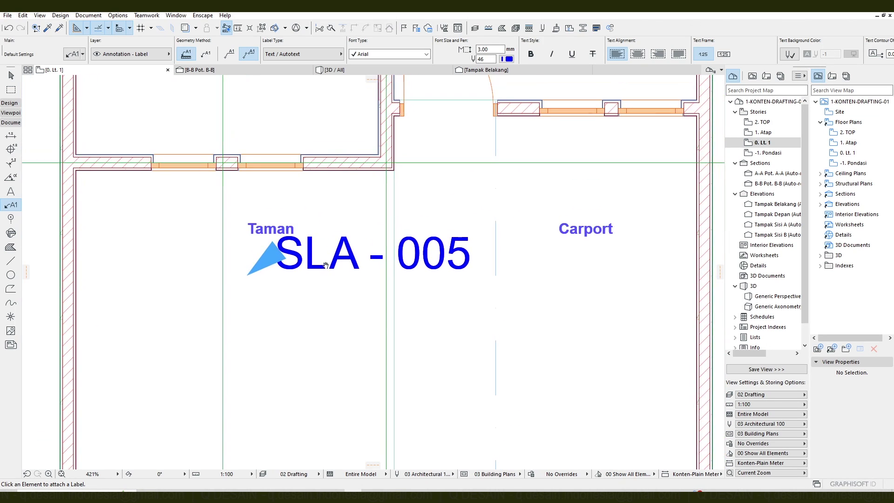
key(Escape)
- Examine the element ID of the front garden slab in its classification and properties settings, and deselect the slab
click(284, 281)
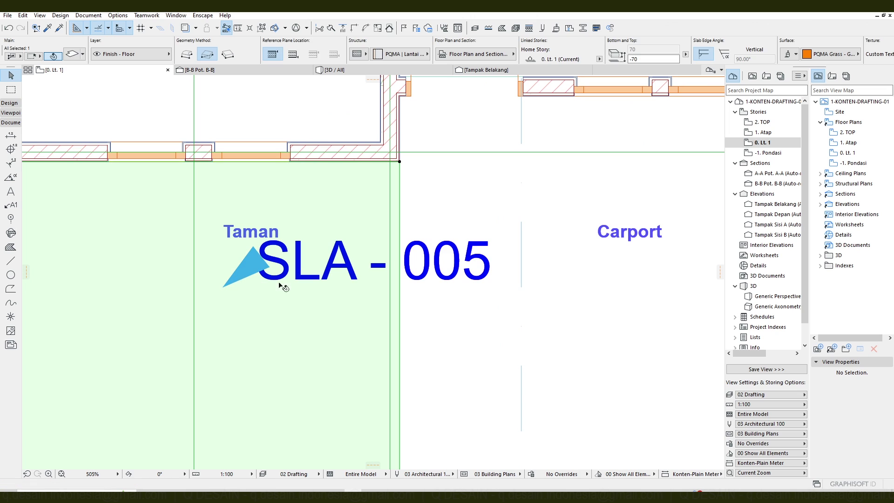
scroll(327, 225, down, 2)
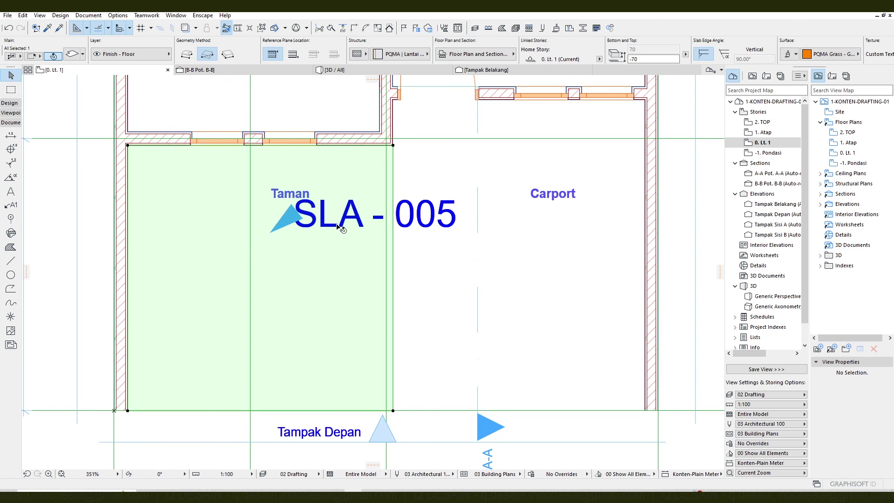
scroll(326, 235, up, 1)
middle_drag(305, 247, 302, 250)
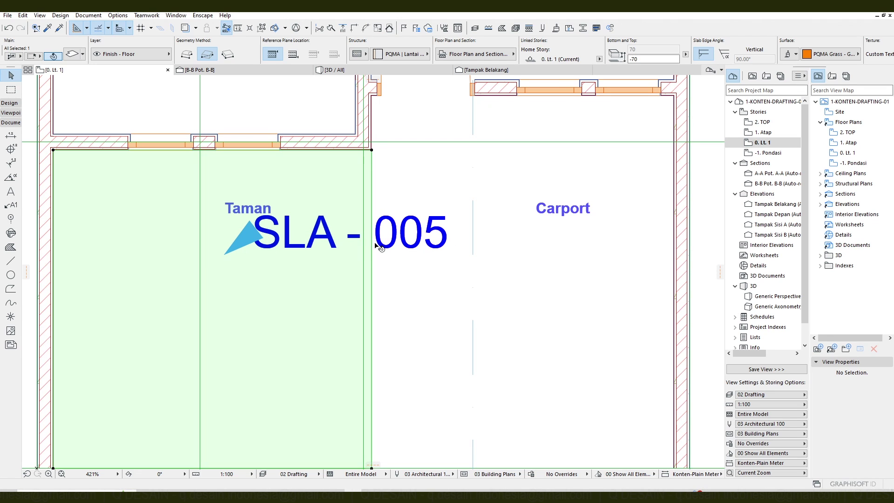
key(Escape)
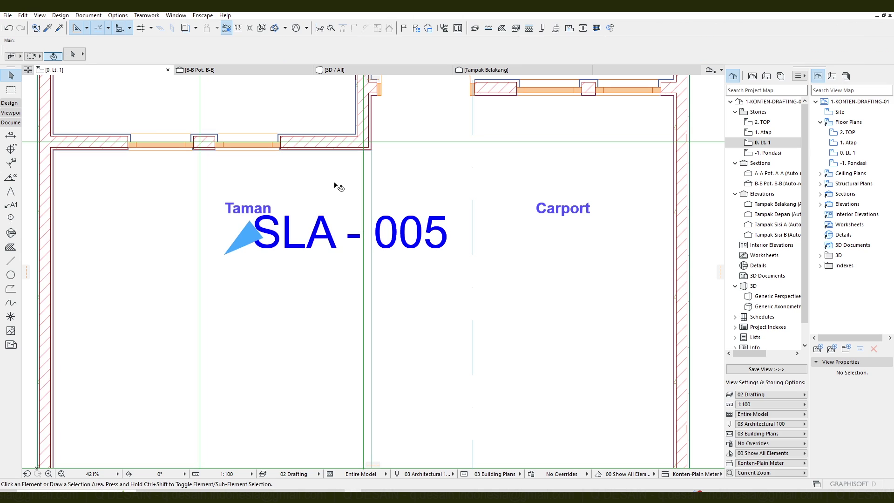
click(286, 314)
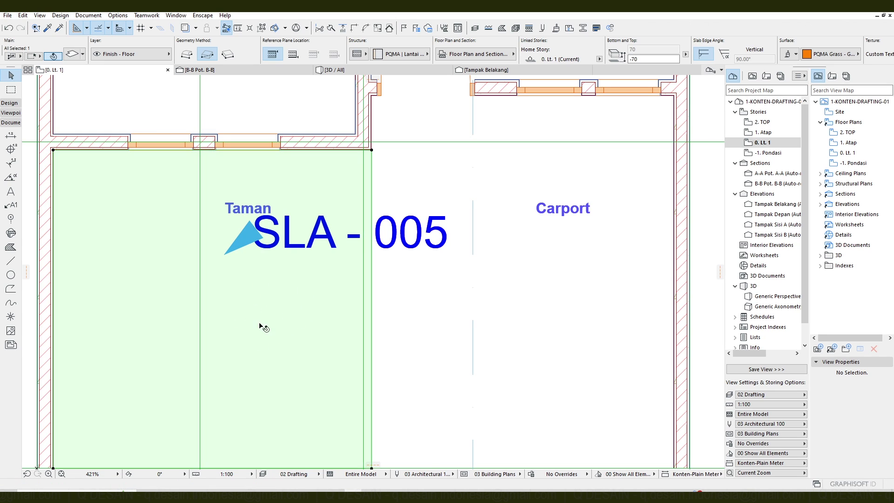
click(73, 55)
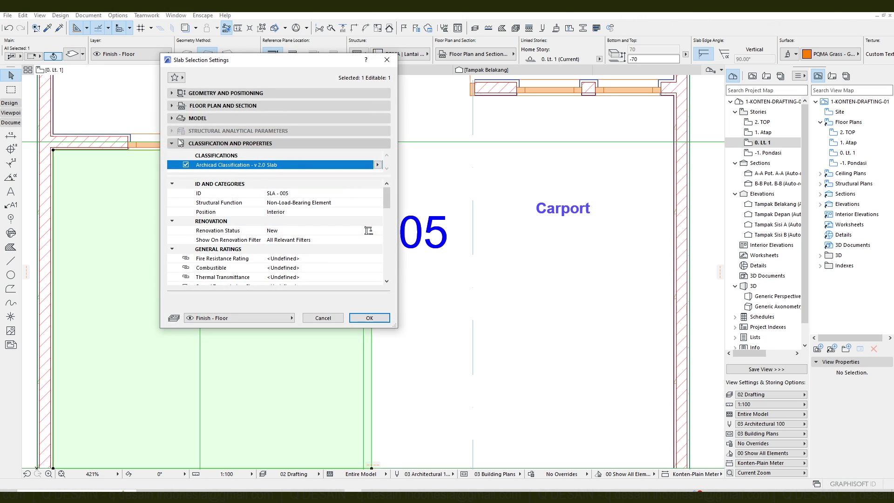
click(299, 193)
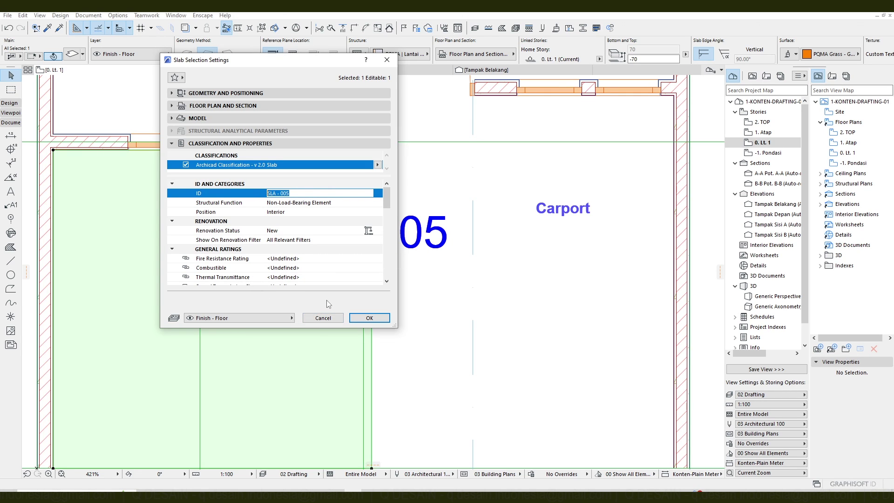
click(364, 319)
mouse_move(335, 258)
middle_down()
mouse_move(341, 245)
mouse_move(305, 248)
mouse_move(324, 239)
mouse_move(330, 207)
middle_up()
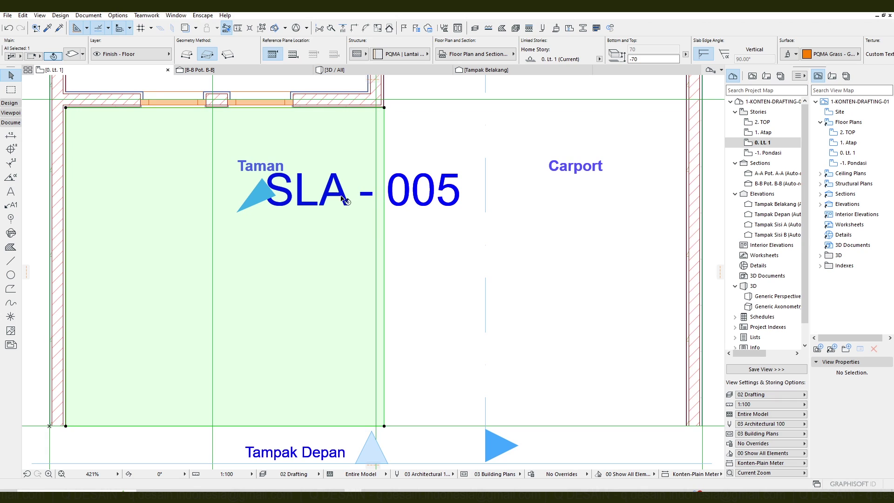
key(Escape)
- Set the text height of the garden slab's label to 1 mm
click(240, 210)
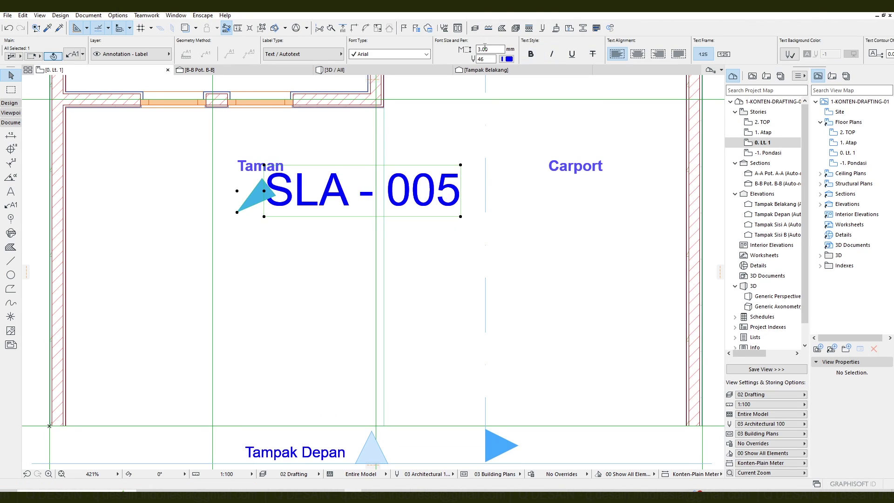
click(490, 49)
text(1)
key(Return)
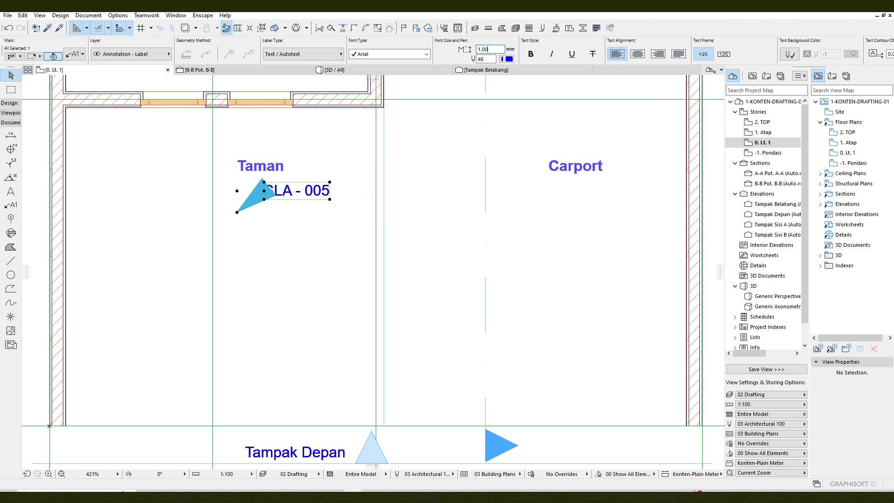
- Set the arrowhead size of the garden slab label's pointer to 0.5 mm
middle_drag(369, 180, 334, 247)
scroll(257, 255, up, 1)
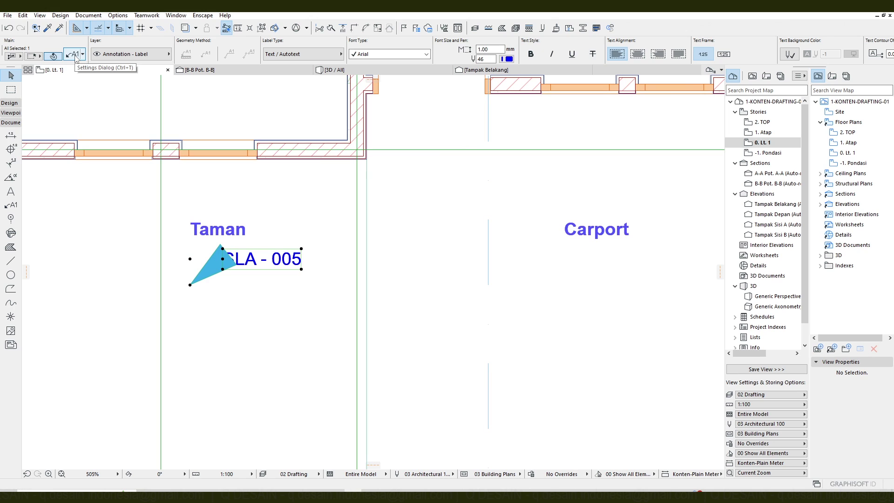
scroll(177, 53, down, 5)
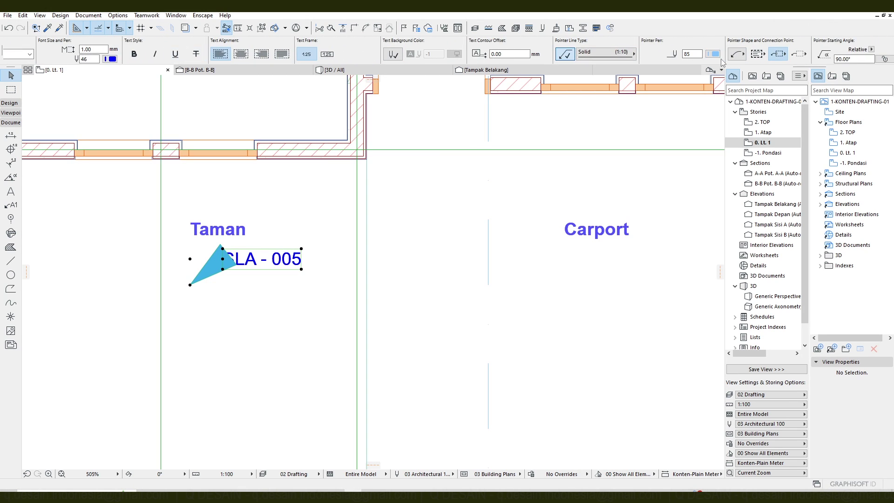
scroll(681, 56, up, 5)
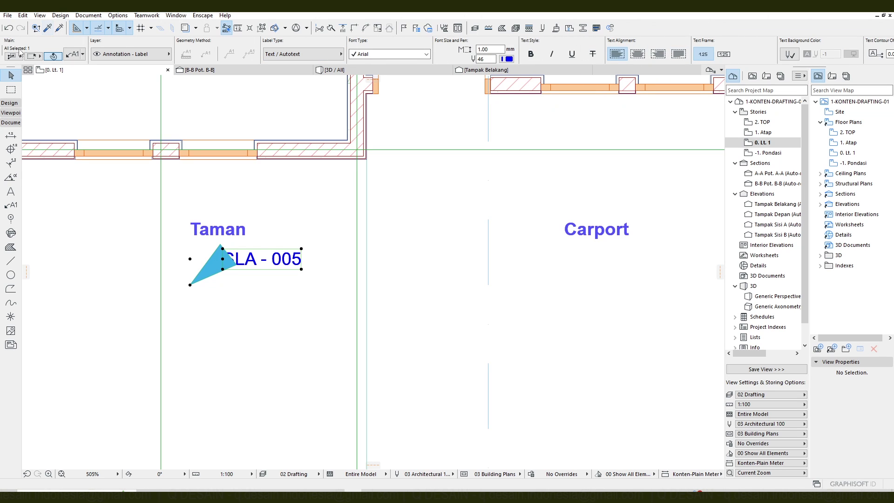
click(73, 54)
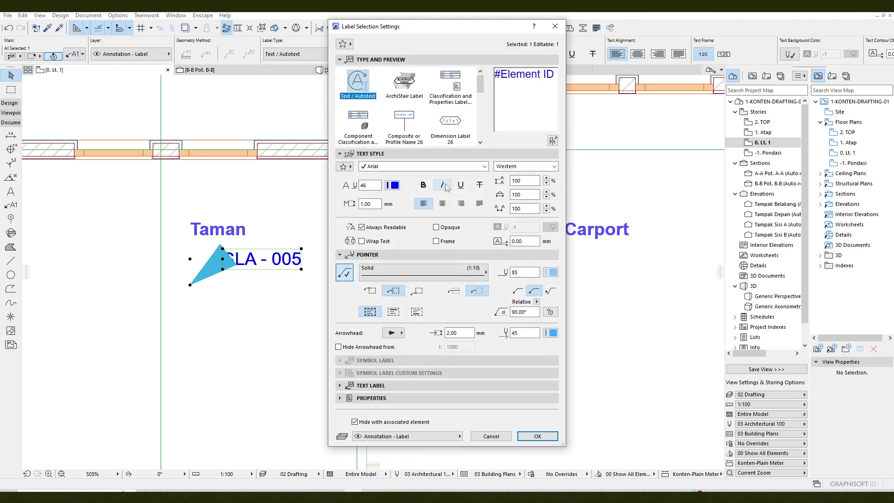
click(406, 60)
click(400, 72)
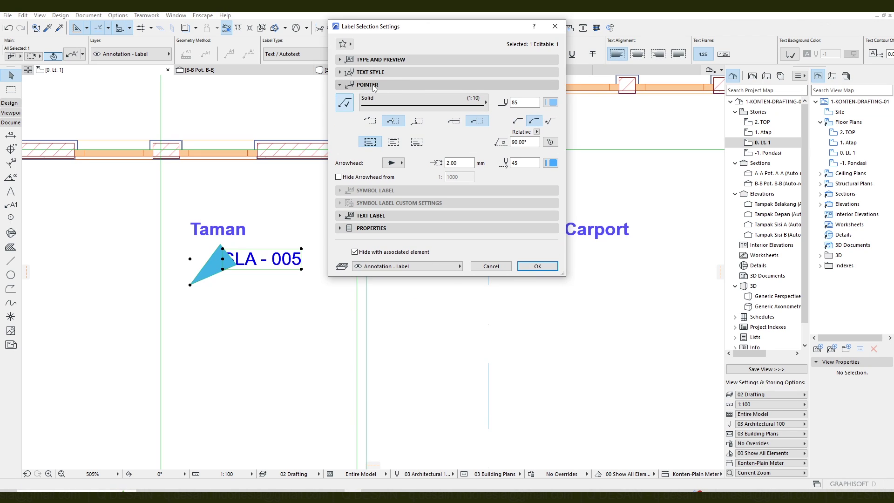
double_click(448, 163)
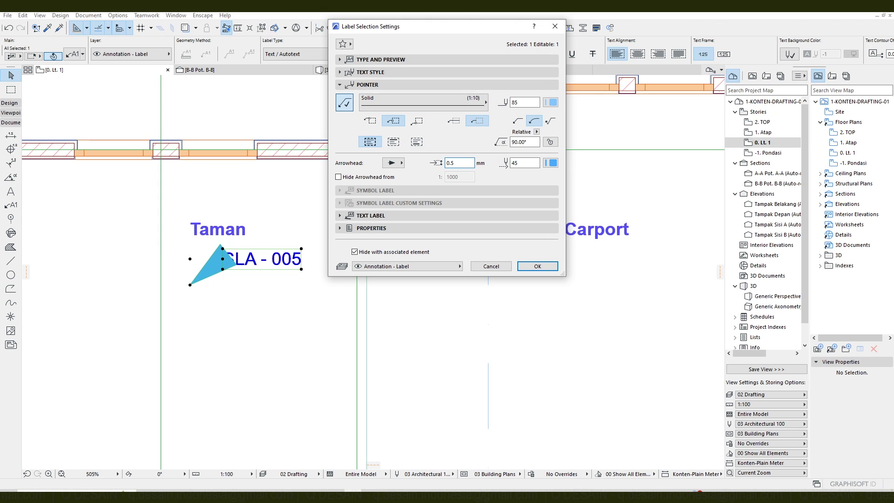
click(538, 266)
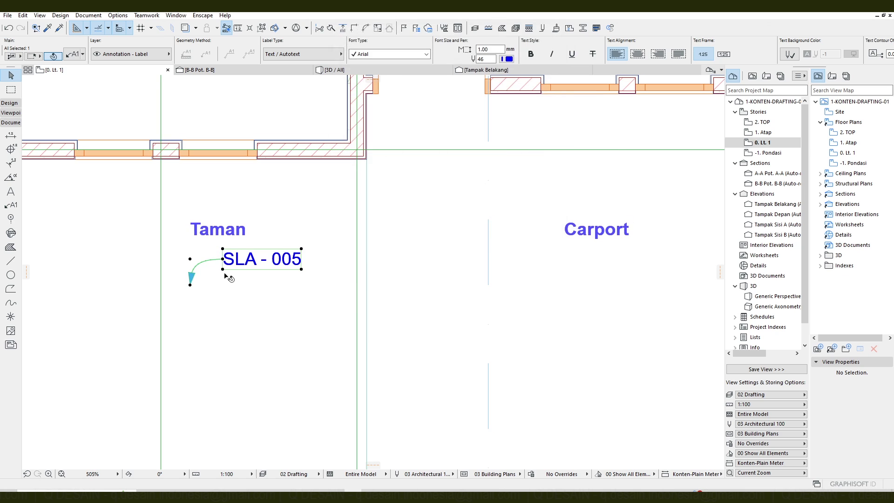
- Reopen the front garden slab's settings and review its ID, category and renovation properties without changing them
scroll(230, 276, up, 3)
middle_drag(346, 206, 349, 233)
scroll(328, 260, down, 3)
click(342, 275)
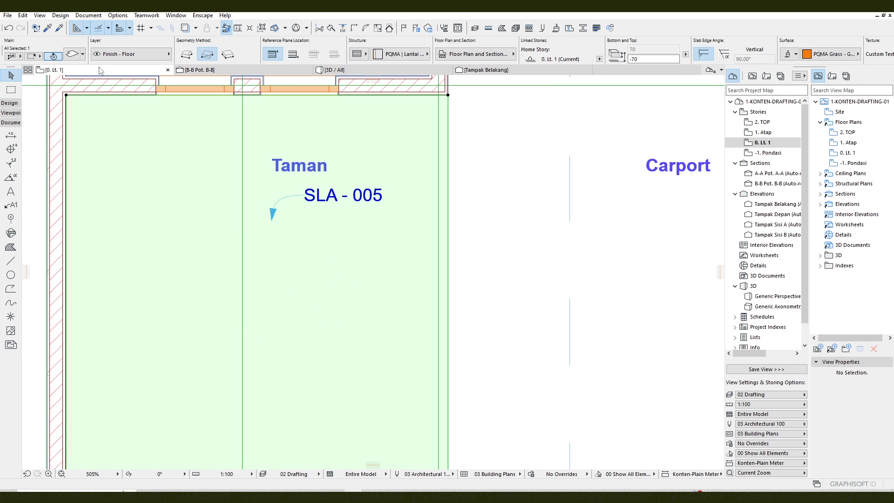
click(73, 54)
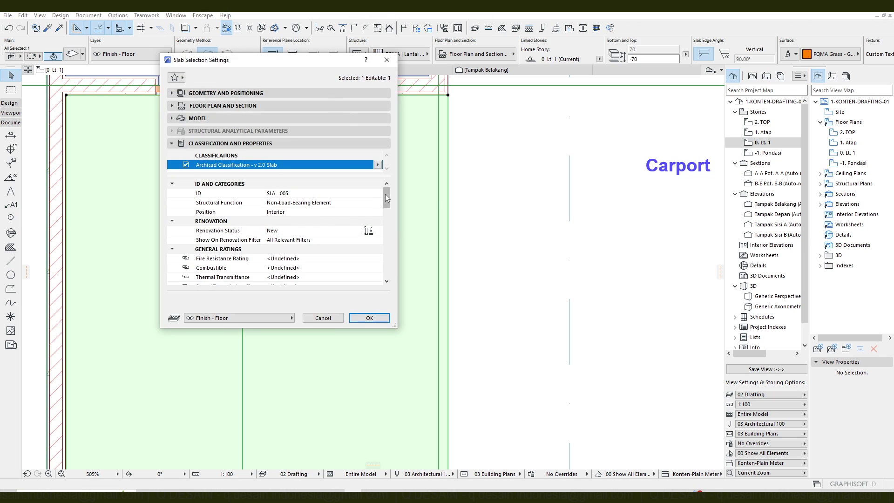
mouse_move(386, 195)
mouse_down()
mouse_move(386, 267)
mouse_move(389, 203)
mouse_up()
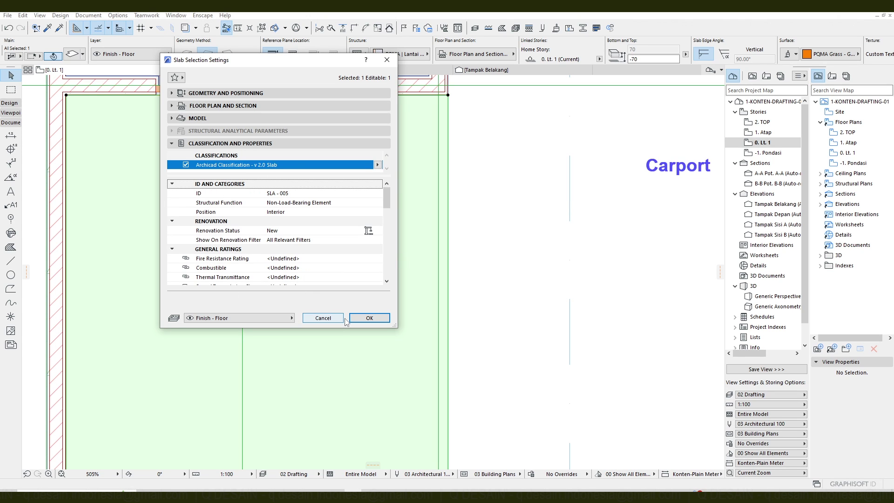
click(369, 318)
mouse_move(395, 222)
middle_down()
mouse_move(381, 250)
mouse_move(315, 252)
mouse_move(377, 224)
middle_up()
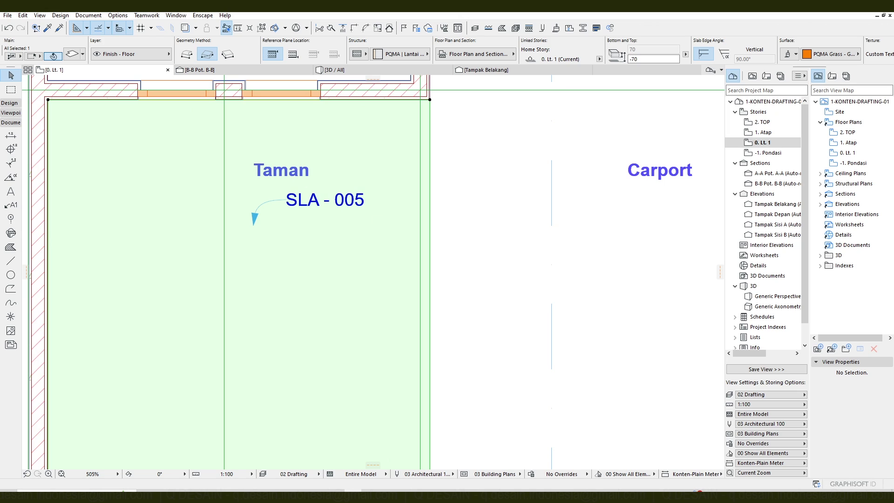
click(465, 141)
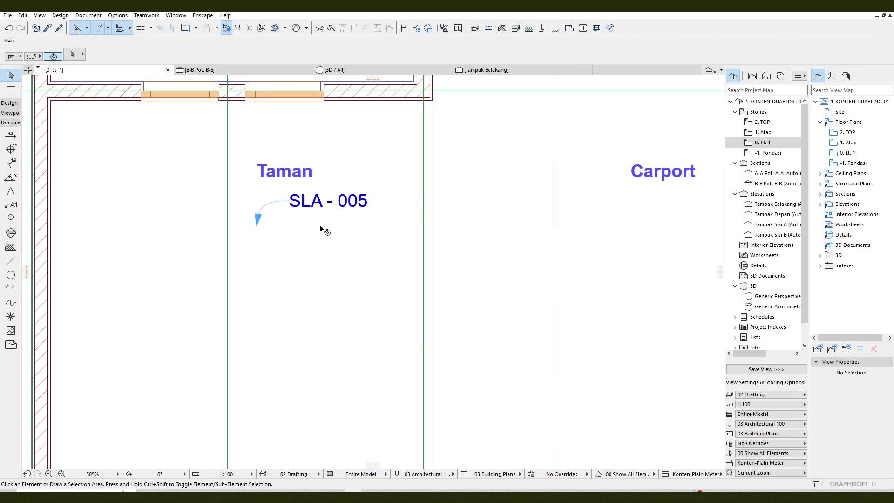
click(339, 257)
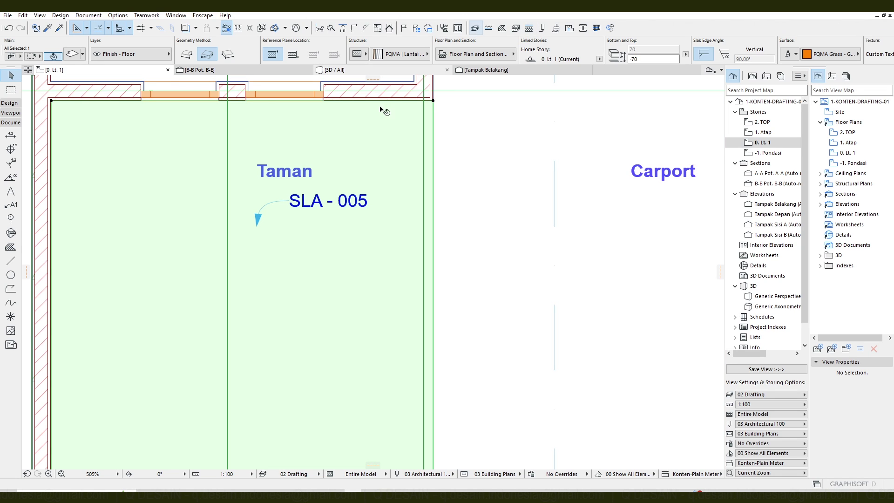
key(Escape)
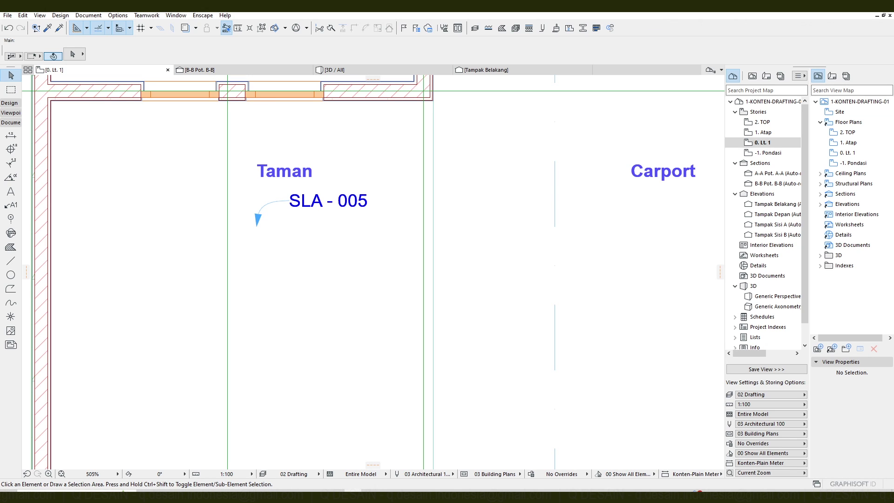
- Open the Property Manager from the Classification Manager to reach the list of property groups
click(127, 15)
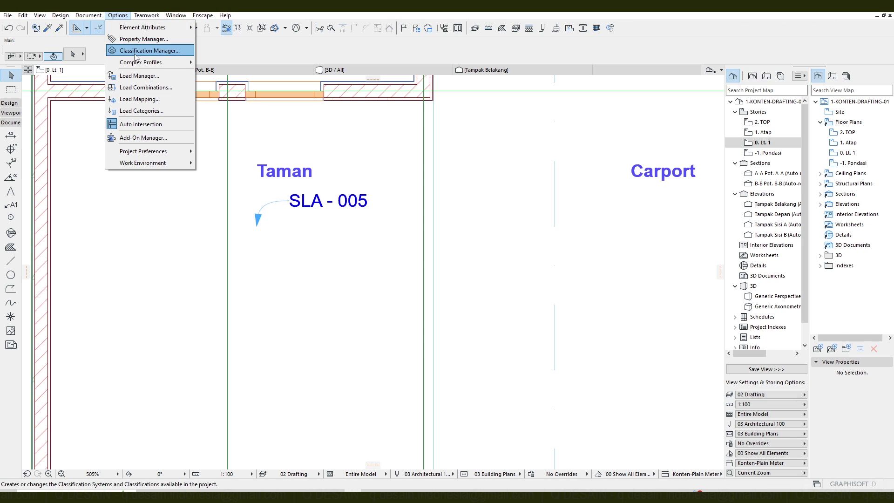
click(172, 51)
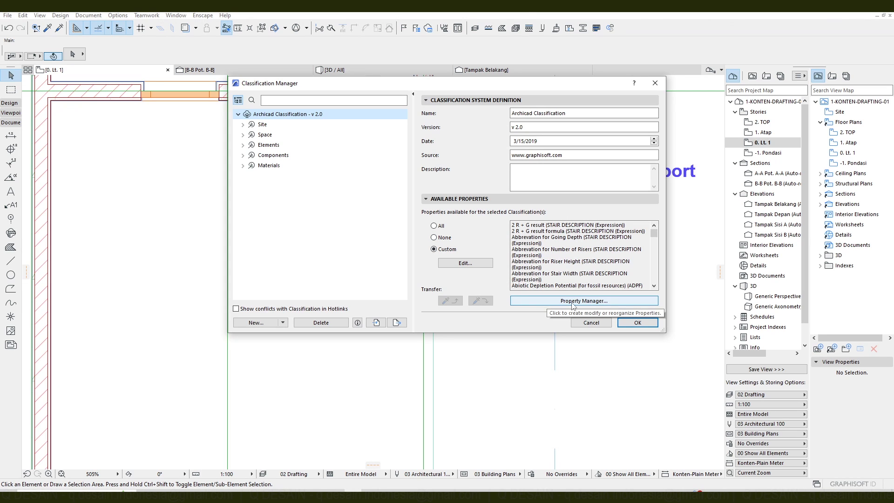
click(606, 302)
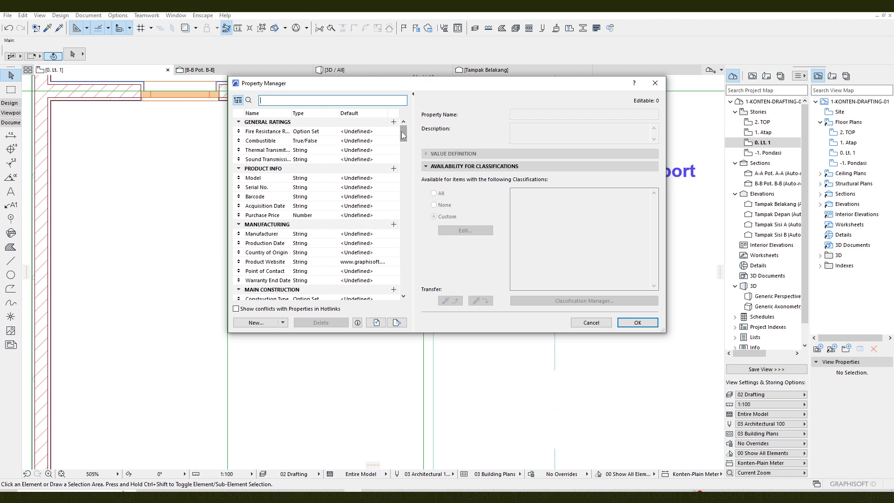
mouse_move(406, 135)
mouse_down()
mouse_move(406, 298)
mouse_move(404, 132)
mouse_up()
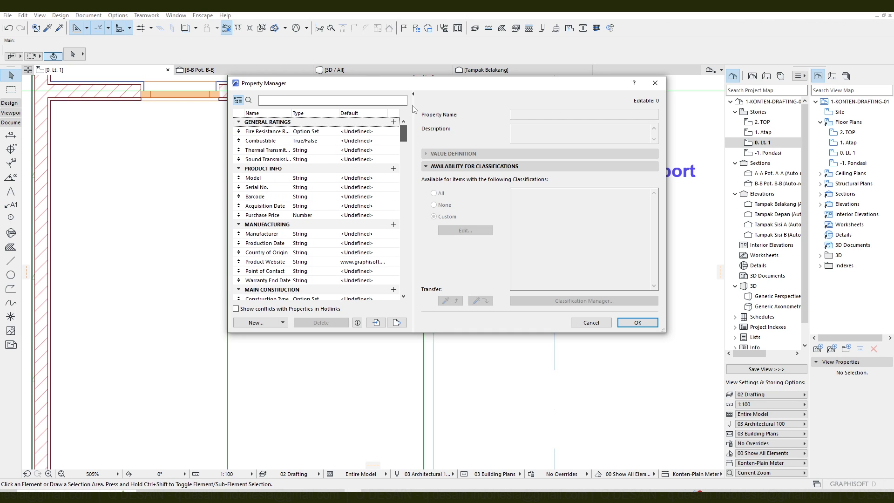
- Create a new property group named KONTEN INFO in the Property Manager
click(283, 323)
click(270, 334)
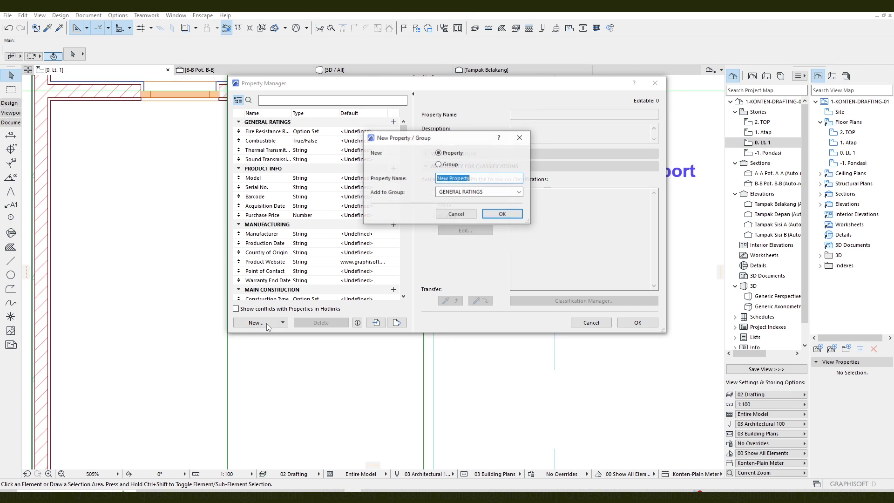
click(477, 179)
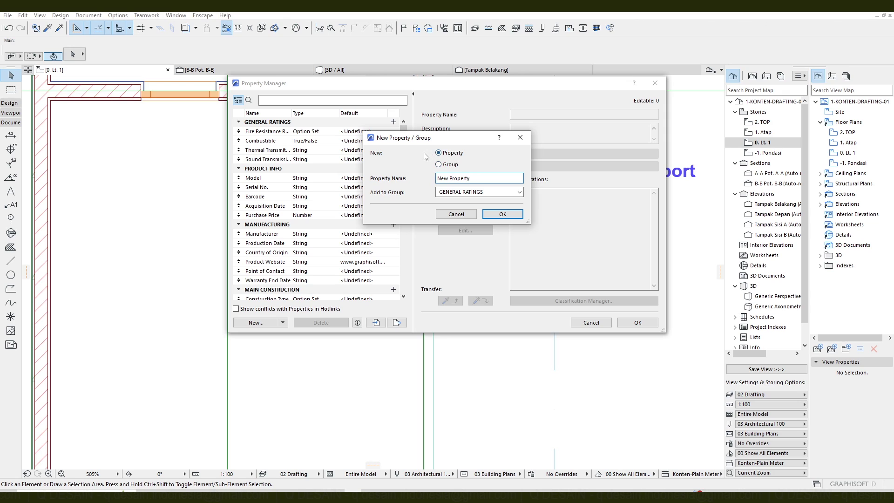
click(456, 169)
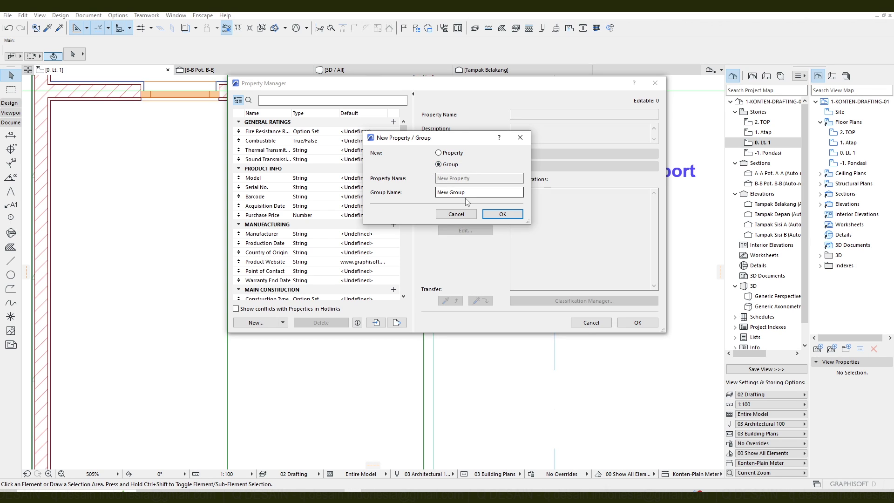
drag(470, 192, 413, 182)
text(KONTEN INFO)
click(503, 213)
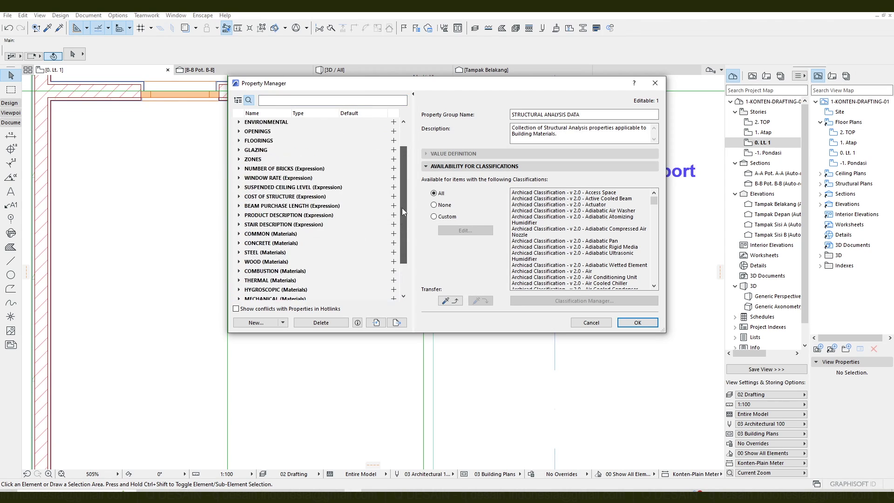
- Locate the KONTEN INFO group and add a new property named Nama Area to it
drag(402, 207, 403, 160)
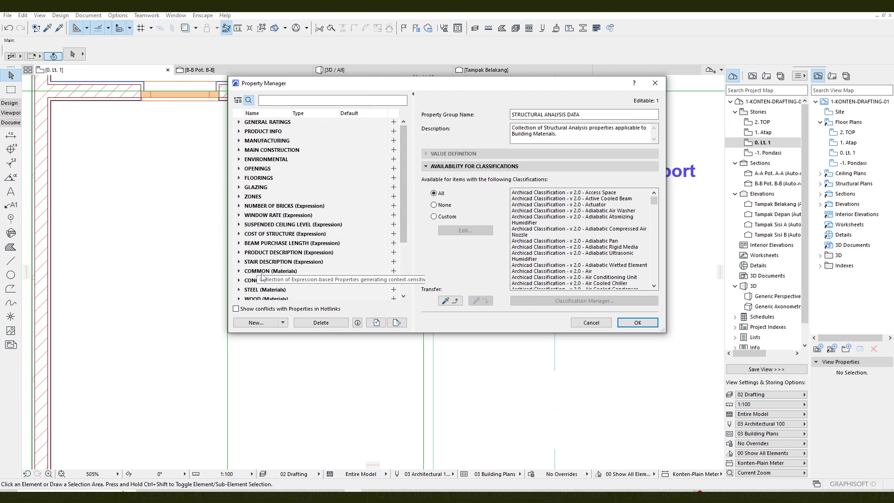
drag(404, 141, 404, 191)
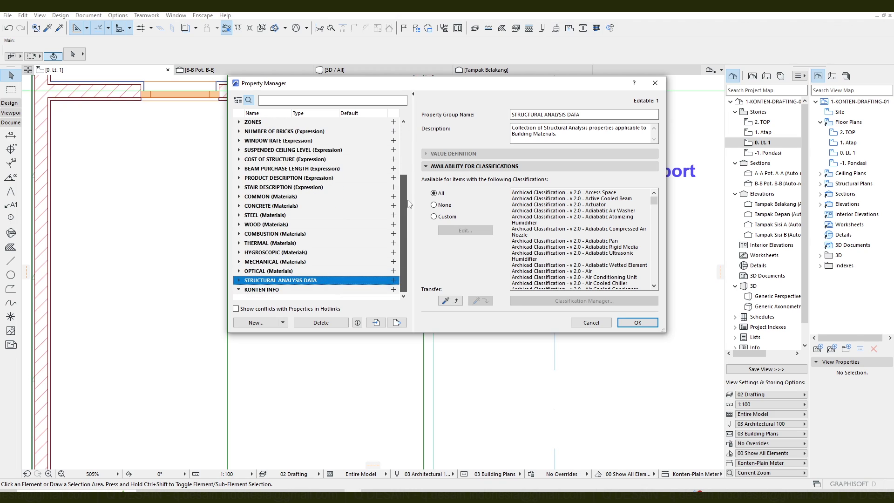
click(258, 290)
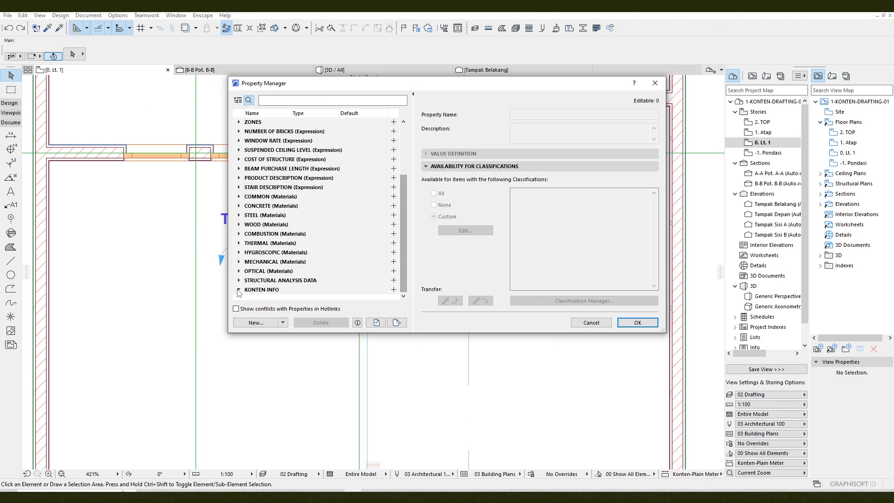
click(239, 290)
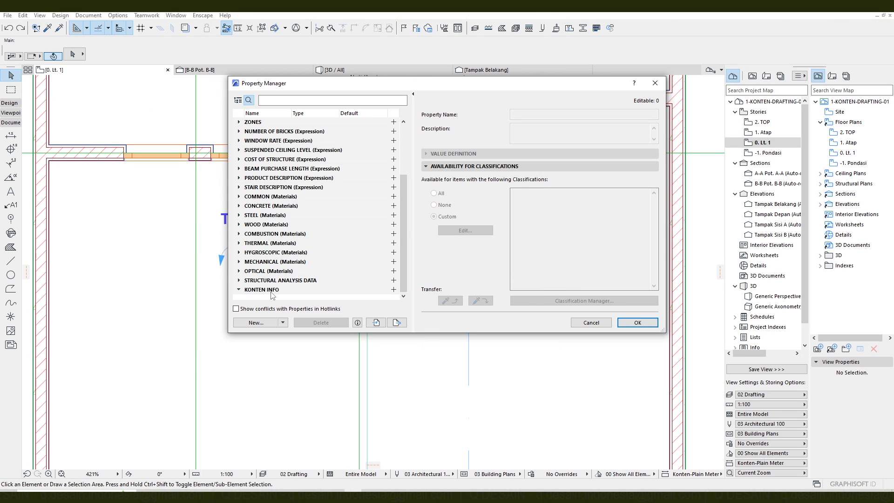
click(256, 322)
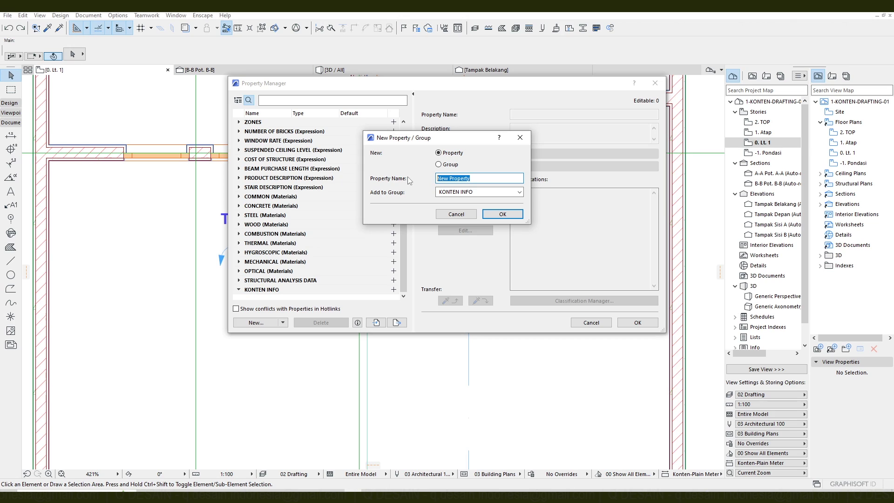
text(Nama Area)
click(477, 191)
click(477, 192)
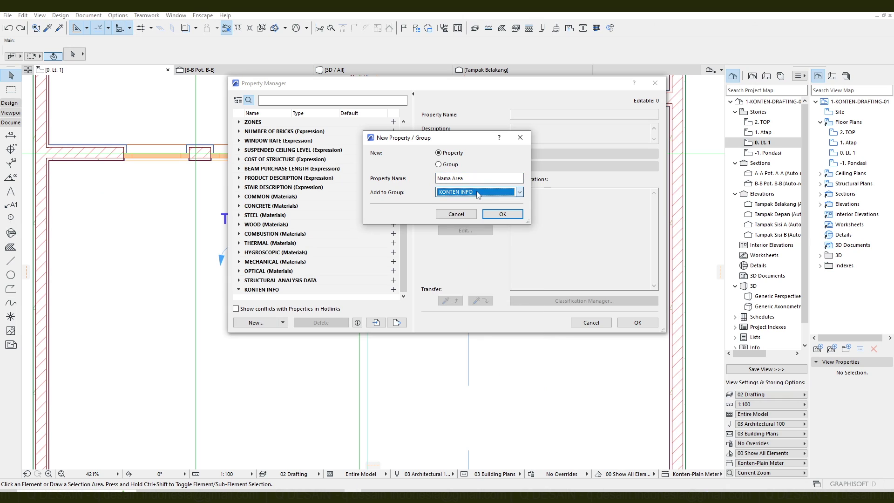
click(503, 214)
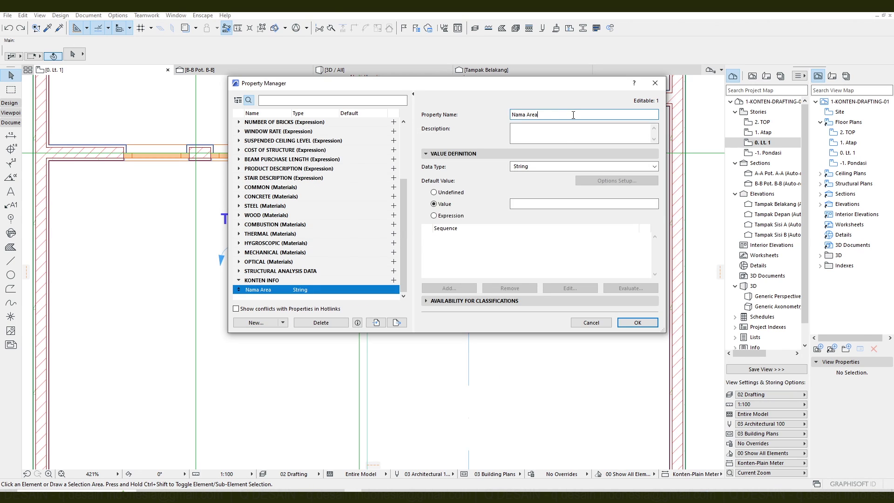
- Enter Nama Area/Ruang as the description of the Nama Area property
triple_click(551, 115)
click(555, 127)
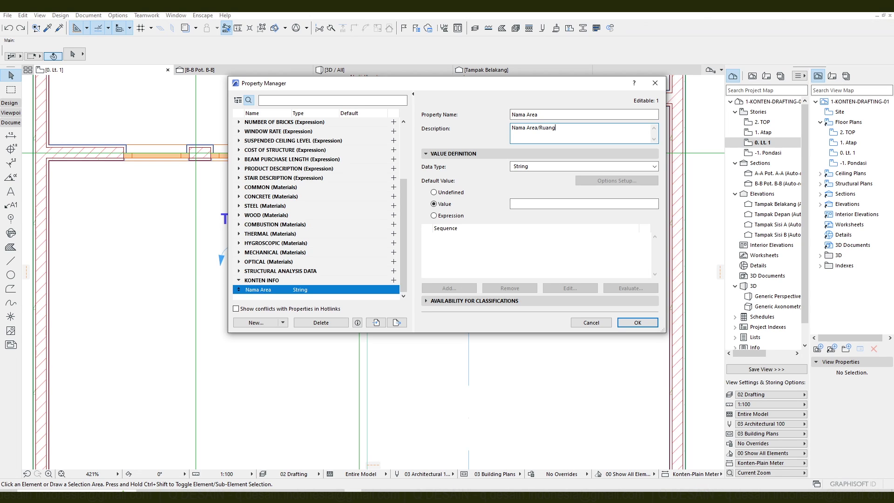
click(575, 118)
key(Tab)
click(568, 128)
- Define the Nama Area property as a String data type with an empty fixed value as its default
click(533, 168)
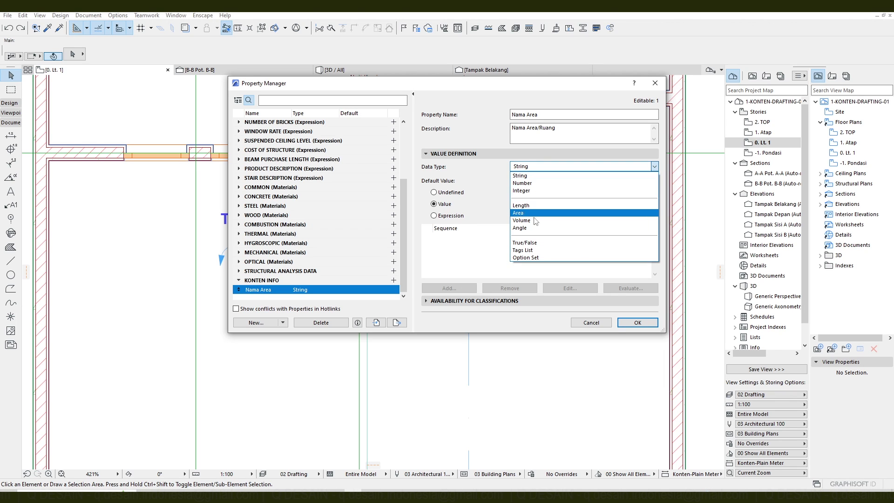
click(525, 178)
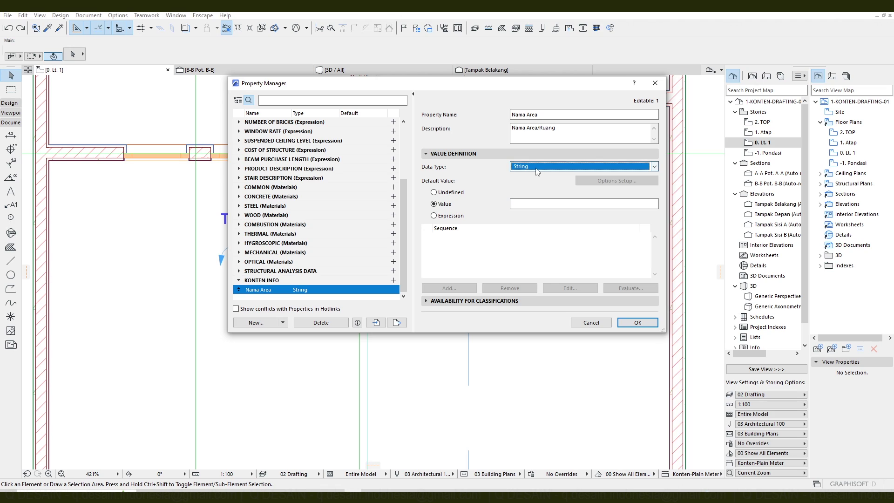
click(445, 216)
click(491, 234)
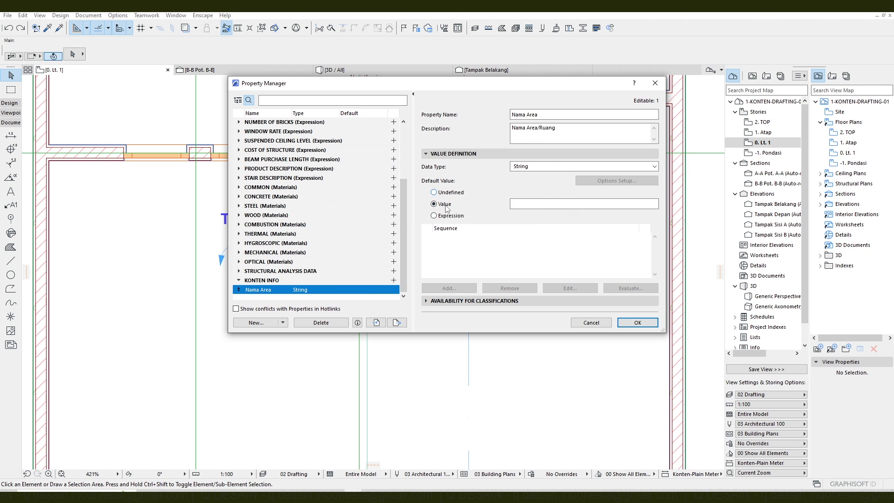
click(521, 204)
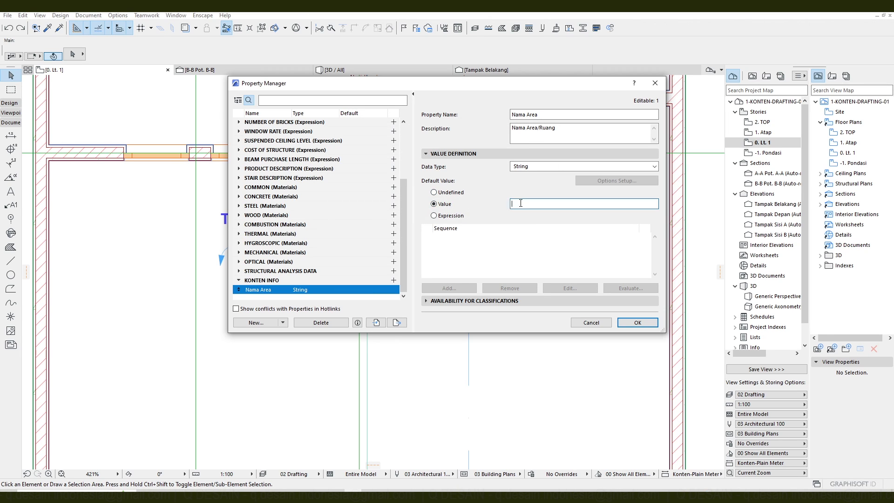
- Make the Nama Area property available for all classifications and accept the Property Manager changes
click(463, 154)
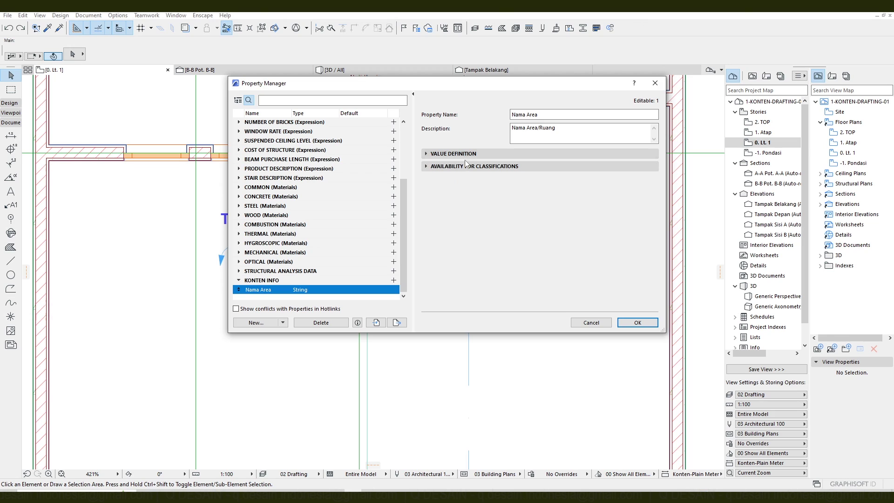
click(446, 167)
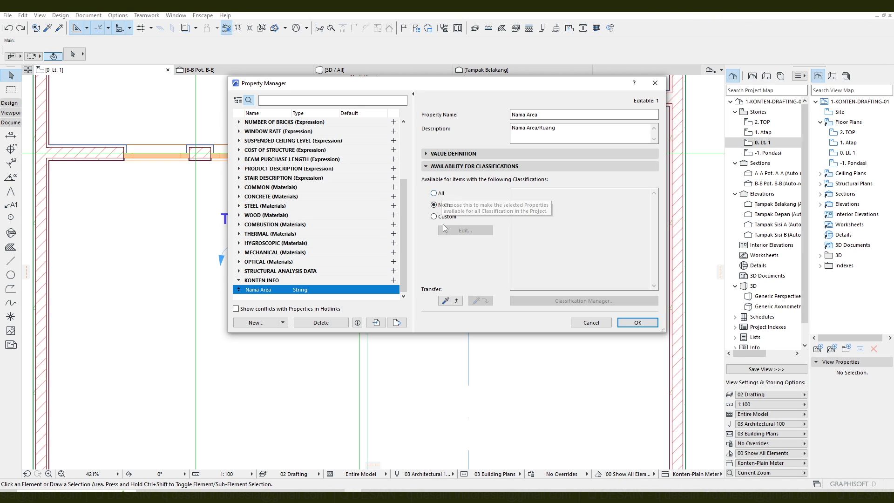
click(440, 196)
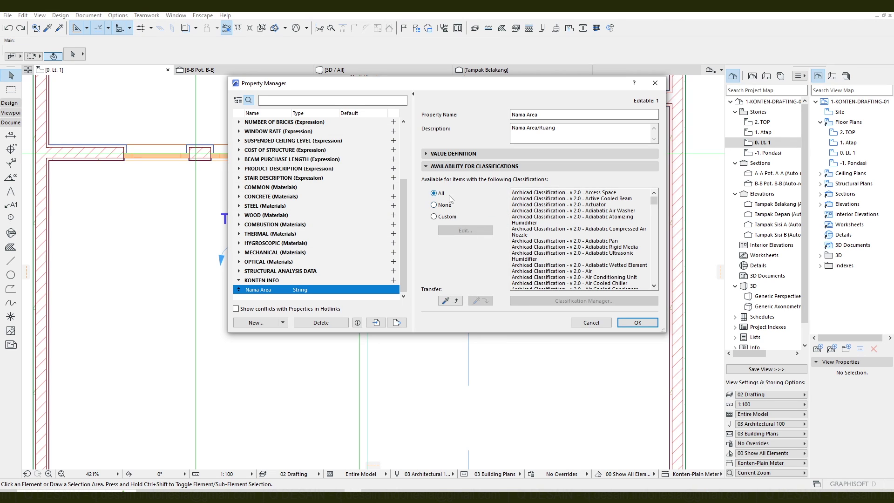
click(639, 323)
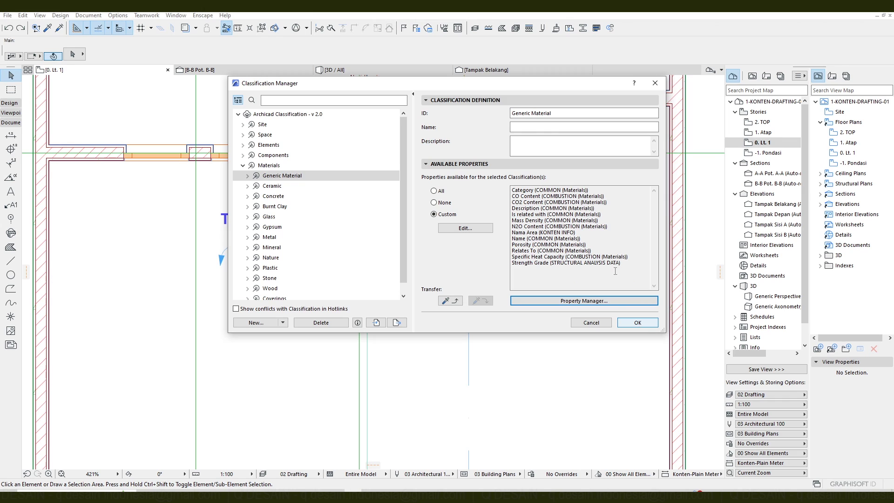
- Check the Ceramic and Materials classifications for the Nama Area property, and accept the Classification Manager changes
click(275, 186)
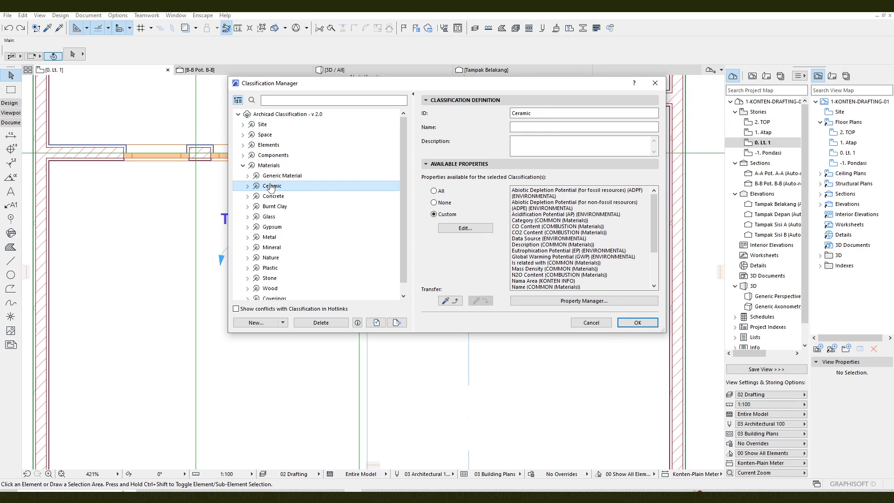
click(272, 115)
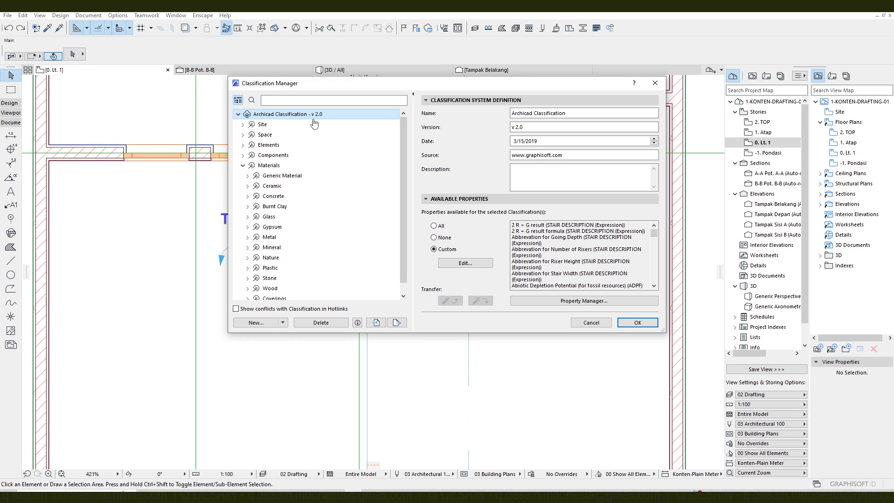
click(274, 168)
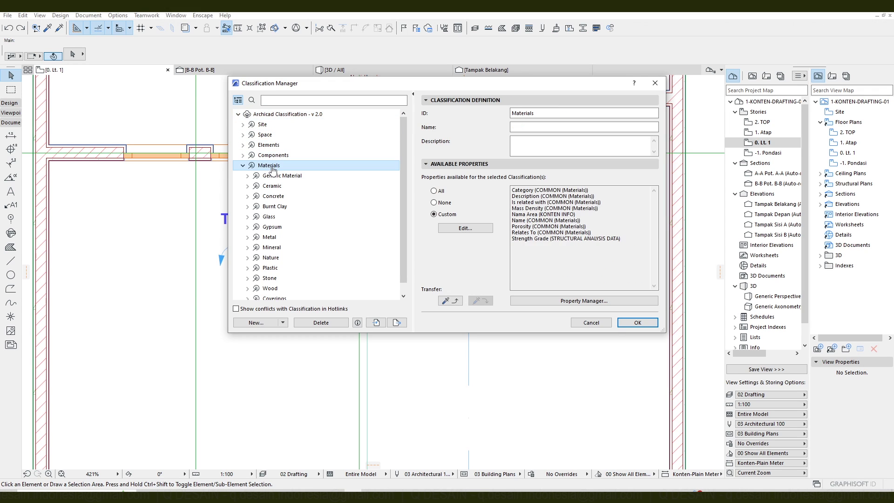
drag(581, 214, 511, 214)
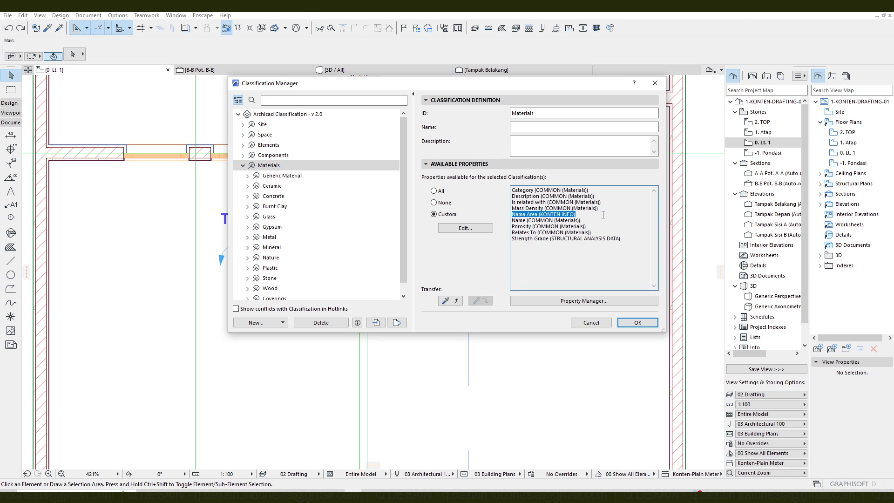
click(633, 324)
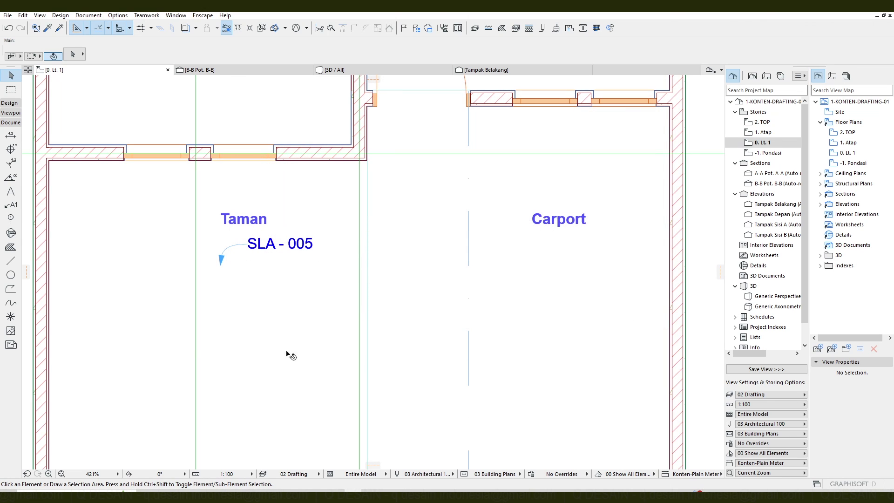
- Replace the text of the slab label below the Taman room name with the Nama Area property autotext from KONTEN INFO
click(265, 247)
scroll(205, 229, up, 3)
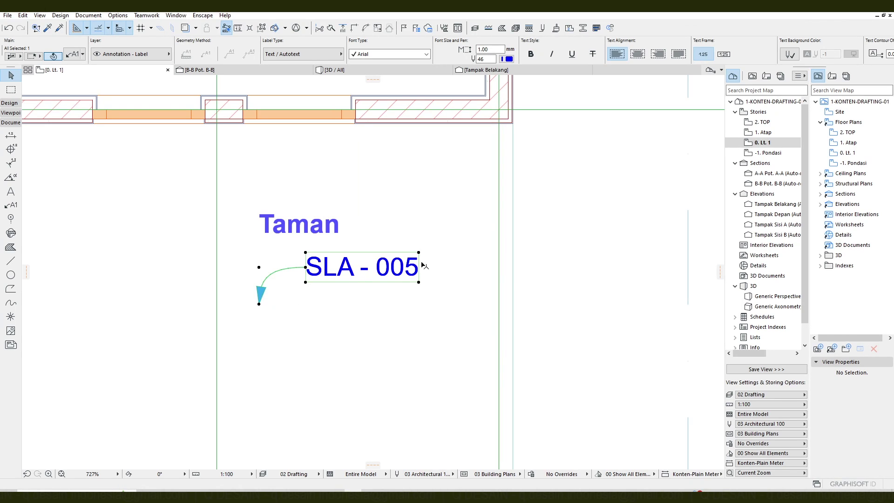
double_click(342, 271)
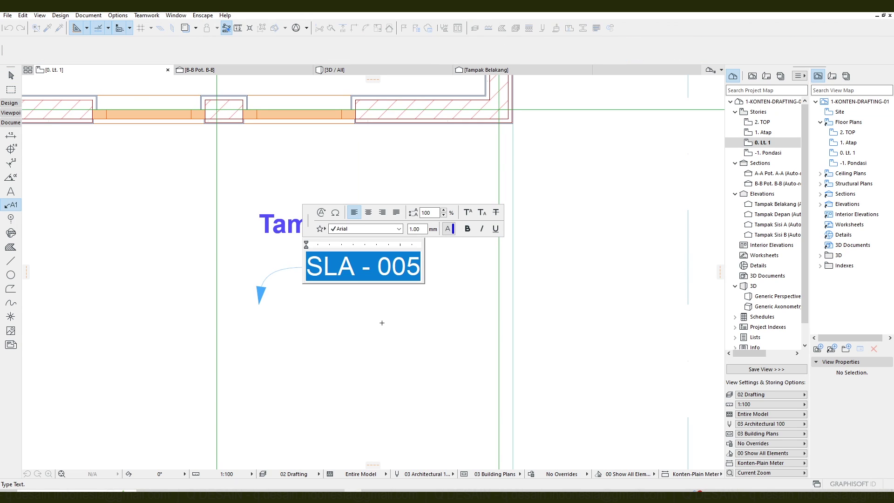
key(BackSpace)
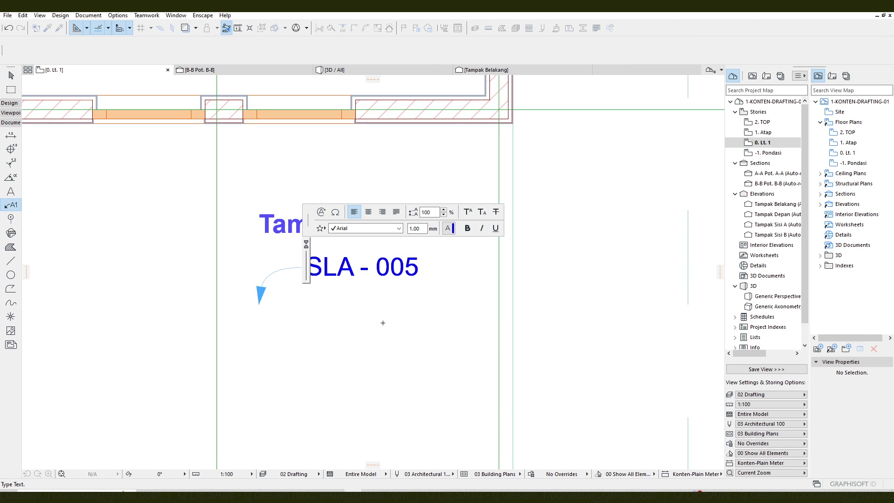
click(321, 213)
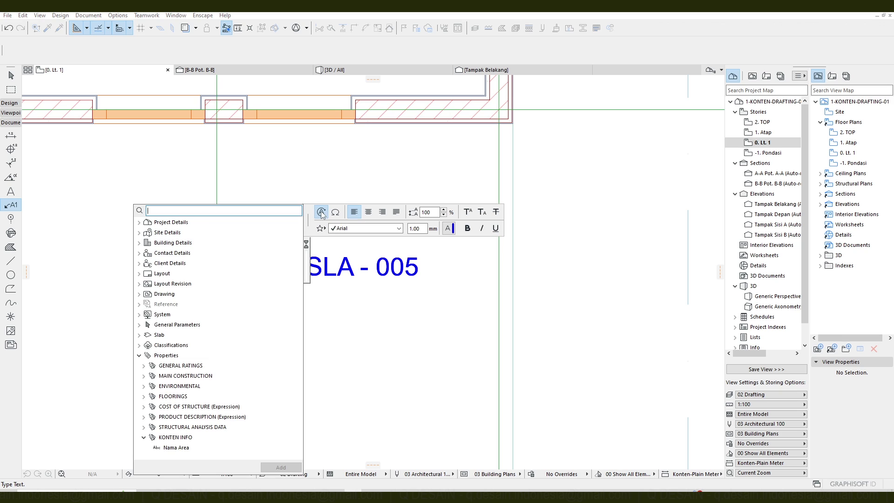
click(139, 356)
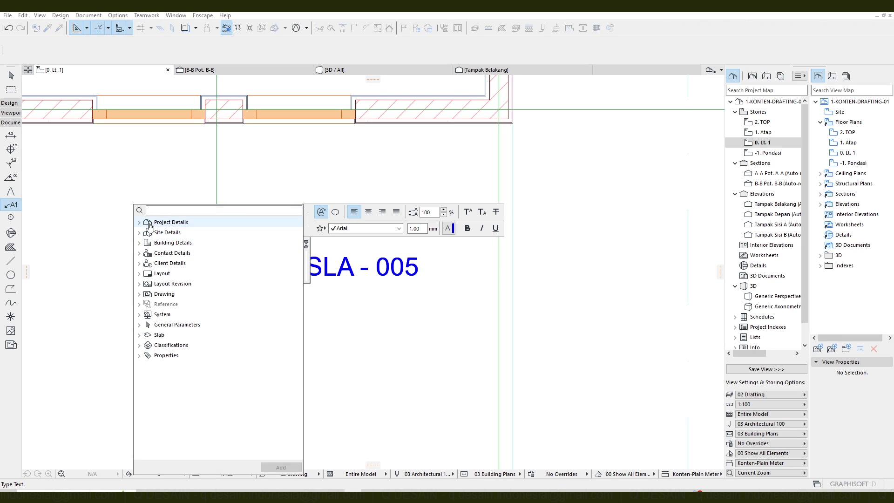
click(139, 356)
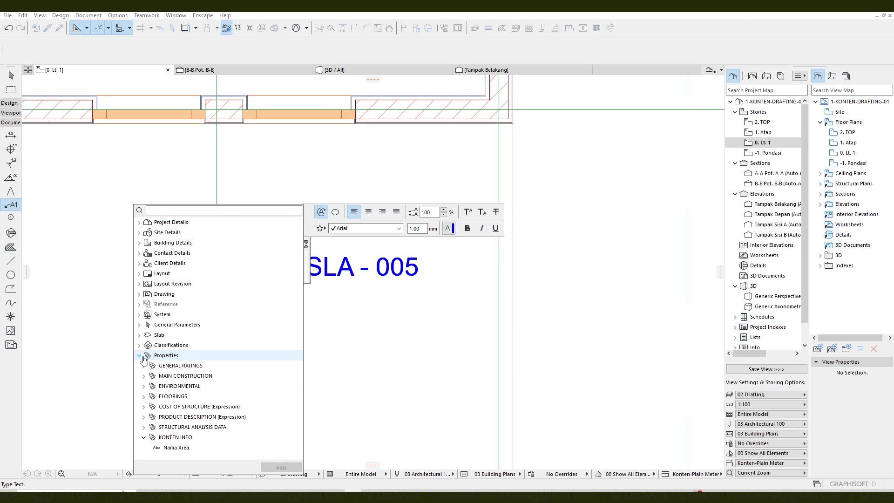
click(177, 438)
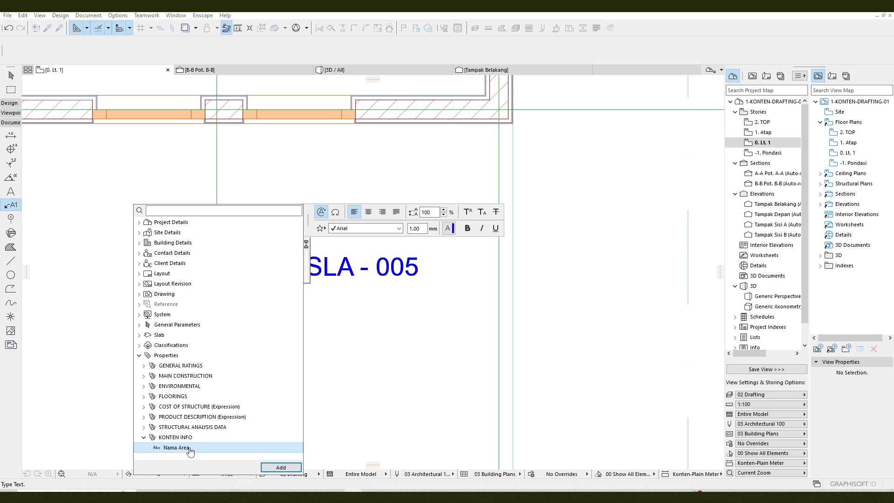
click(281, 467)
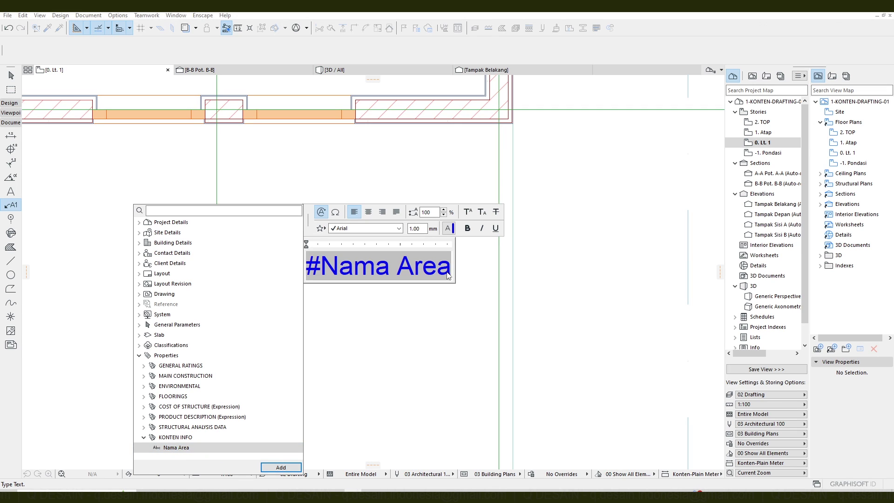
click(425, 330)
click(425, 328)
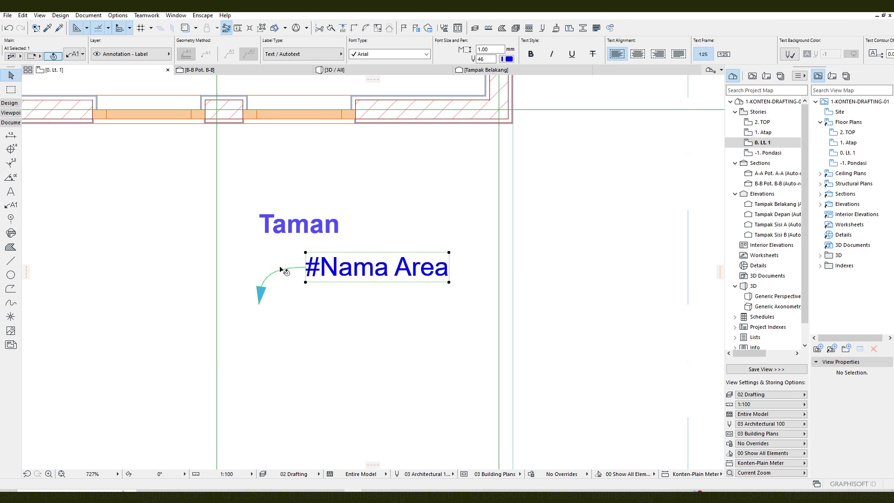
- Set the garden slab's Nama Area property to Taman in its classification and properties settings
click(322, 343)
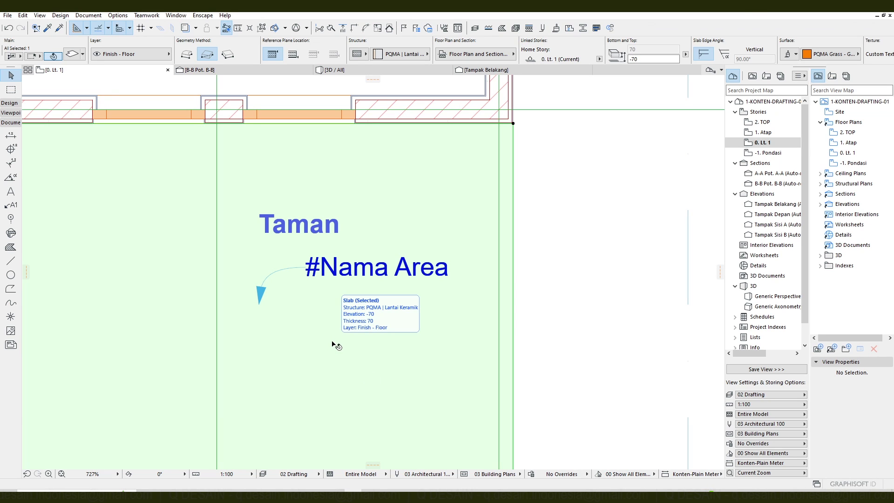
click(73, 55)
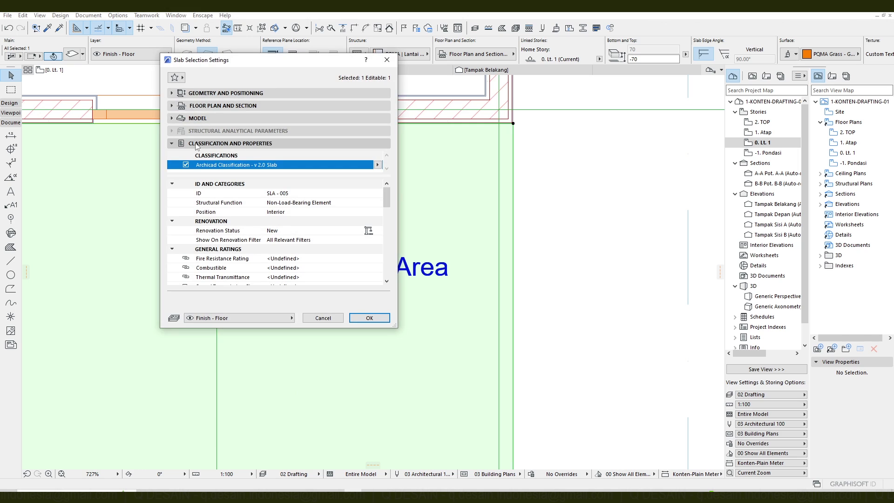
click(260, 144)
click(219, 144)
drag(390, 193, 384, 261)
click(213, 222)
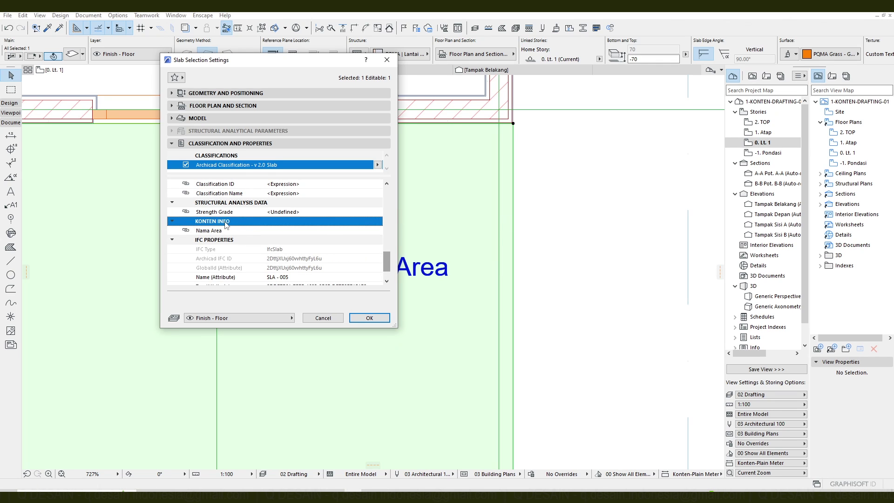
click(219, 231)
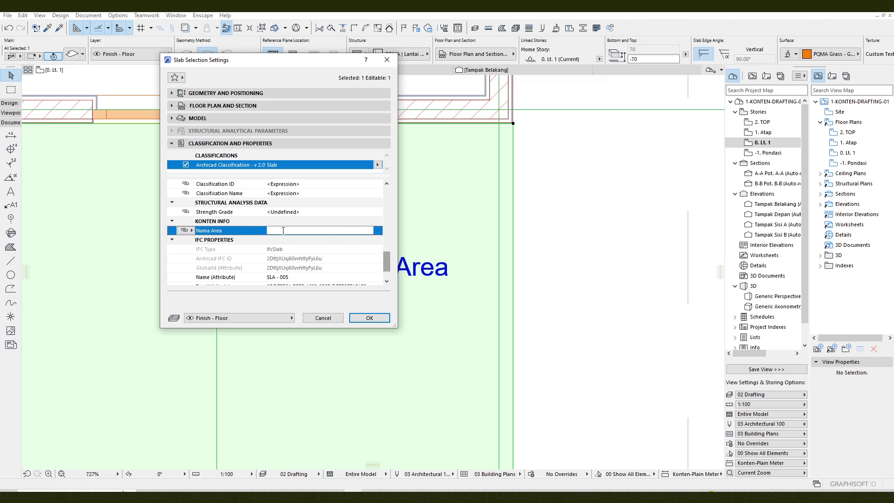
click(288, 230)
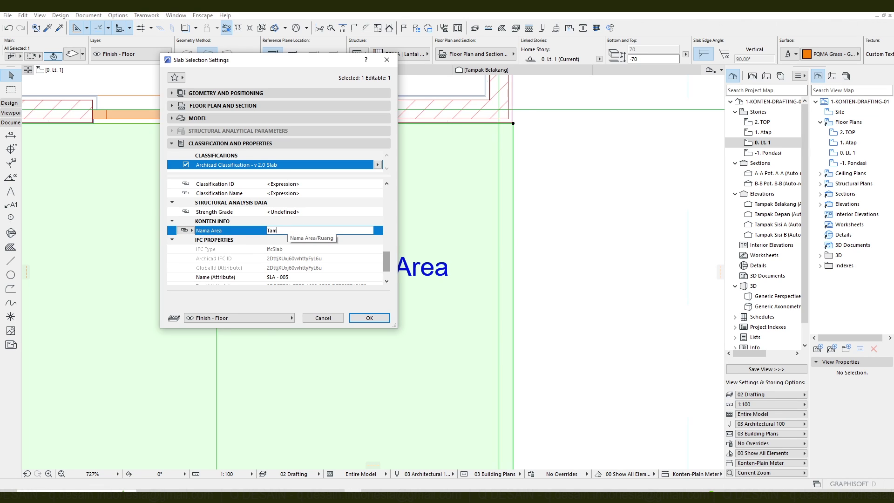
click(370, 317)
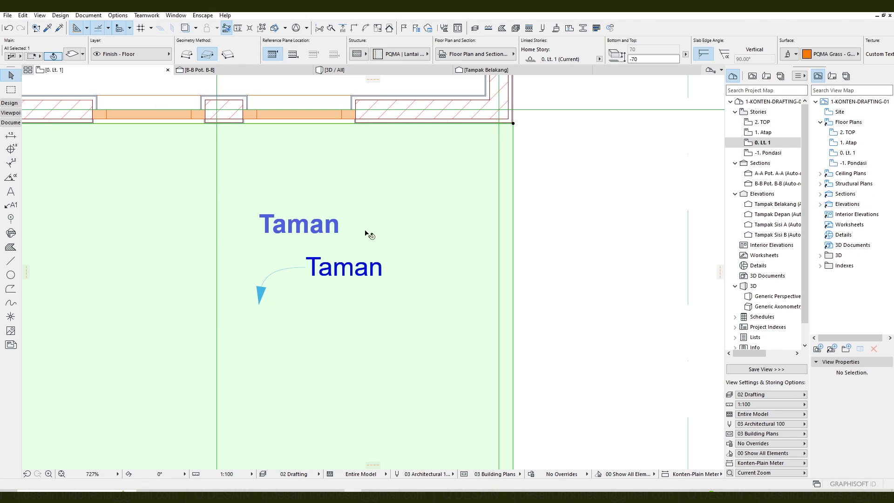
- Open the garden slab label's text for editing and add a second line below the area name
middle_drag(438, 274, 436, 272)
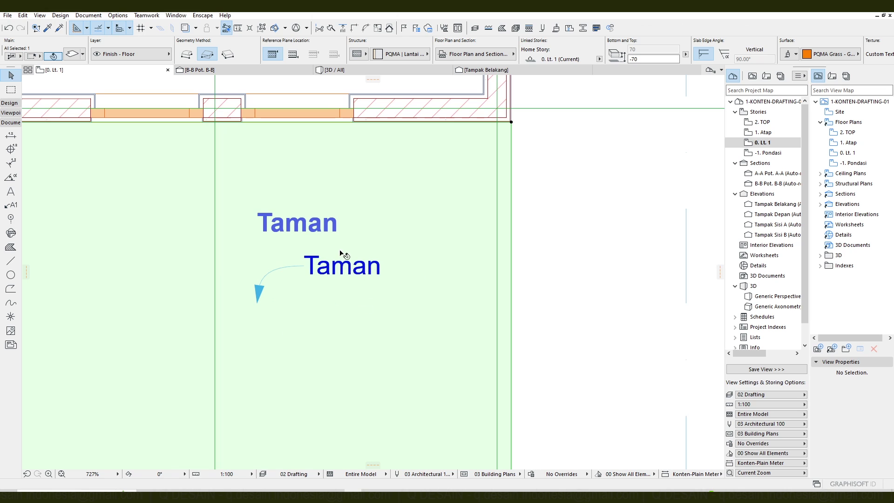
click(258, 304)
click(357, 267)
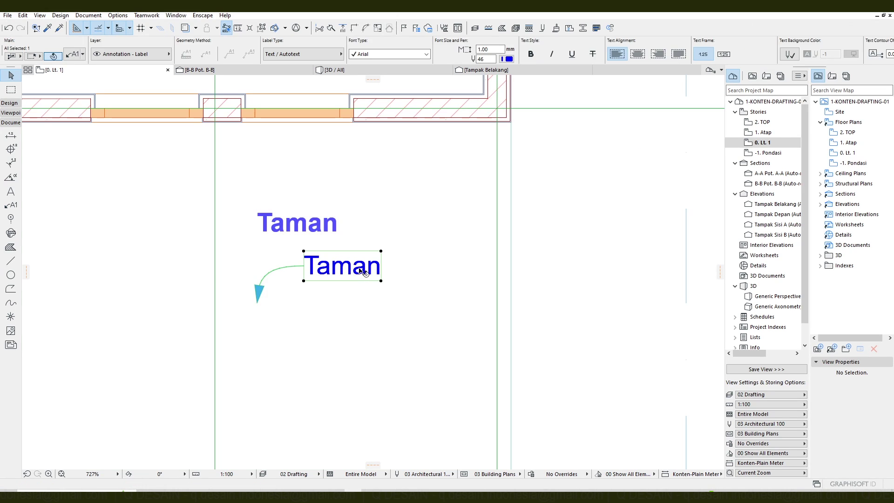
double_click(361, 271)
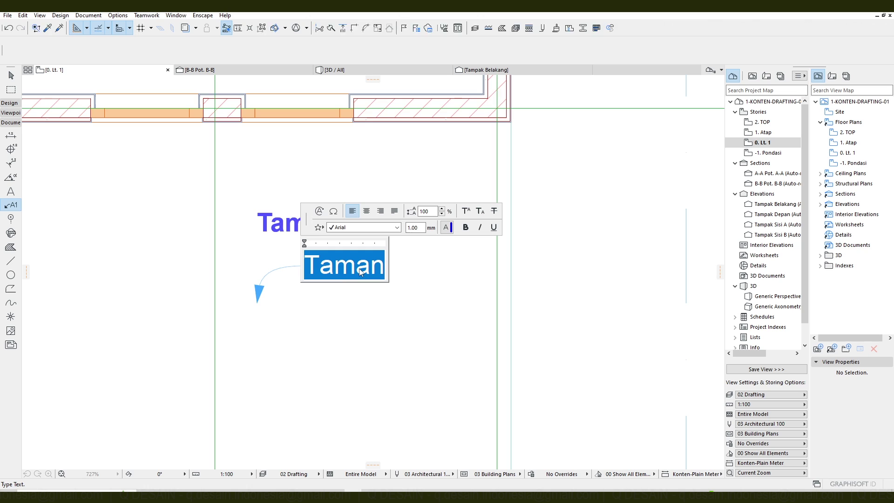
click(386, 269)
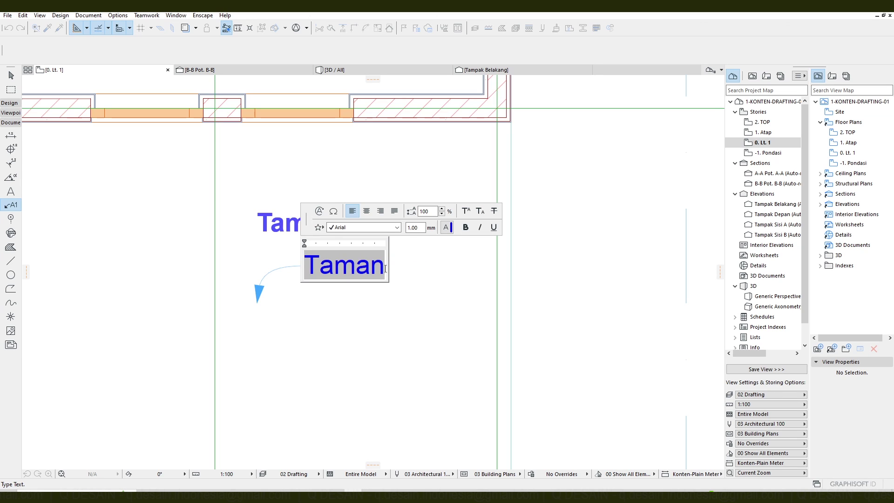
key(Return)
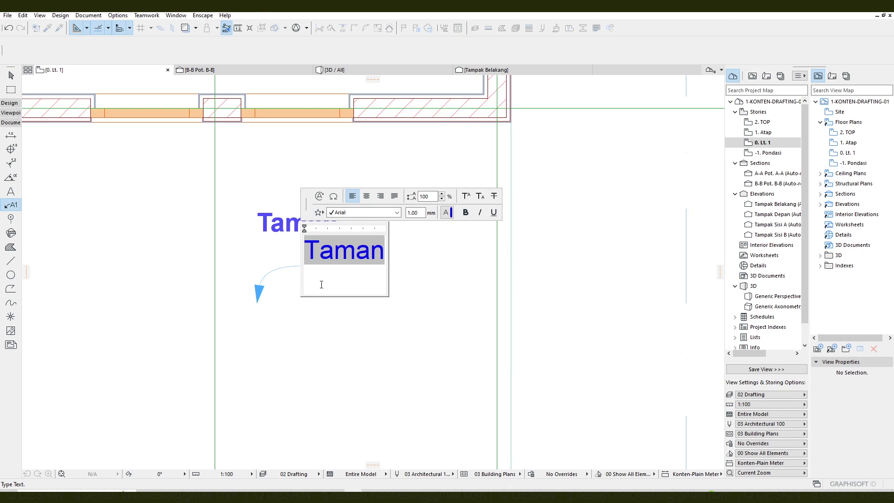
- Insert the slab's Elevation Top parameter as autotext on the label's second line
click(320, 196)
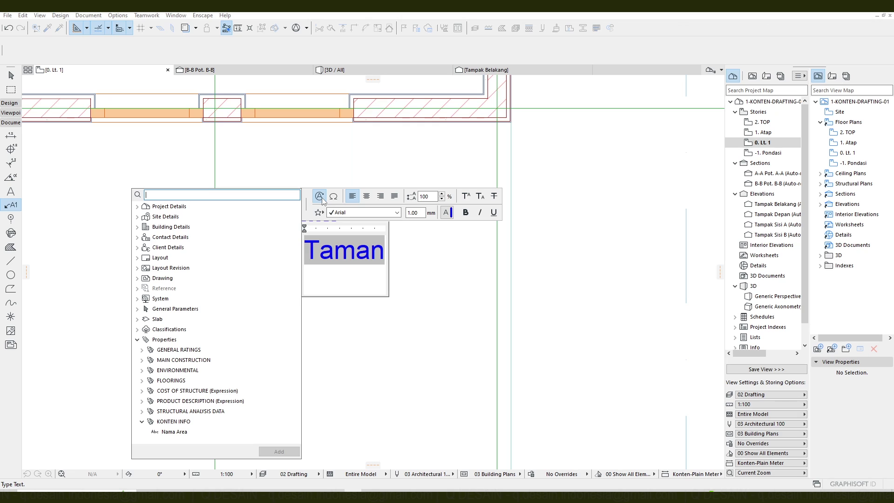
click(141, 422)
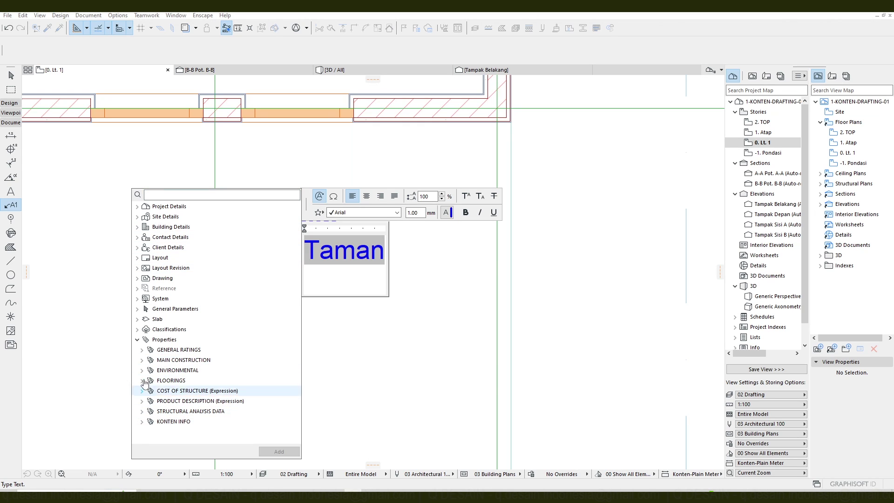
click(137, 341)
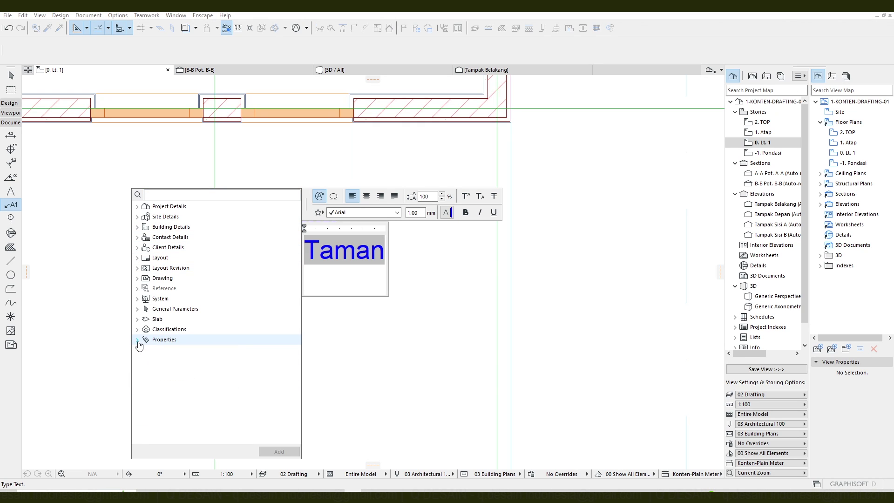
click(171, 311)
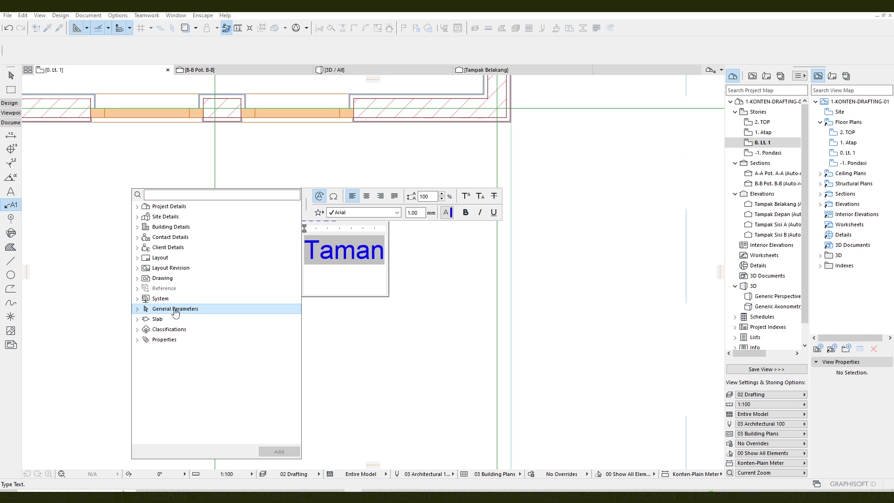
click(150, 321)
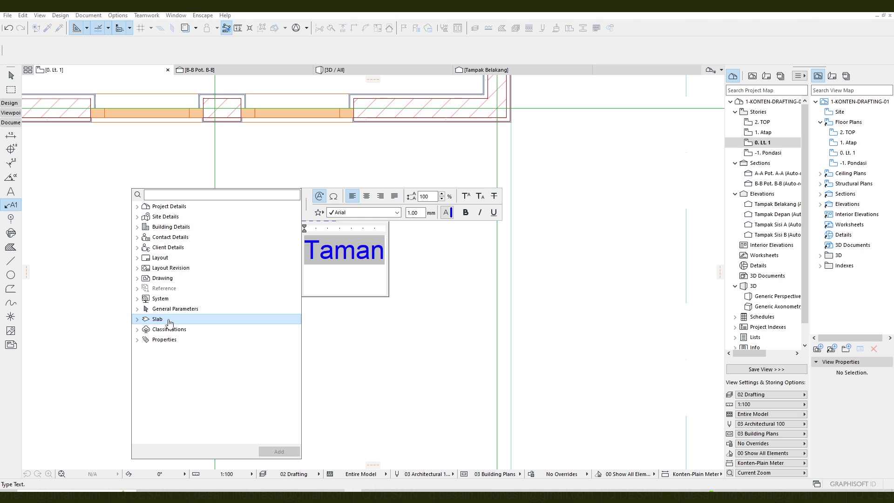
click(138, 320)
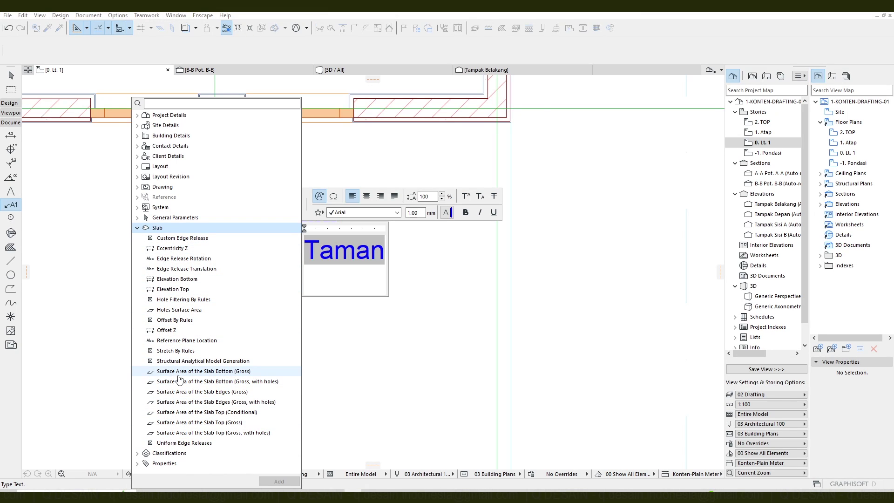
click(180, 291)
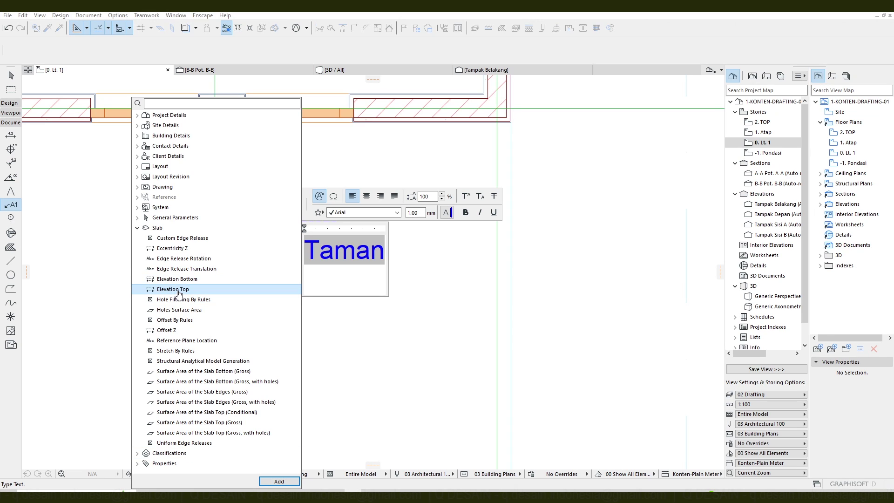
double_click(175, 290)
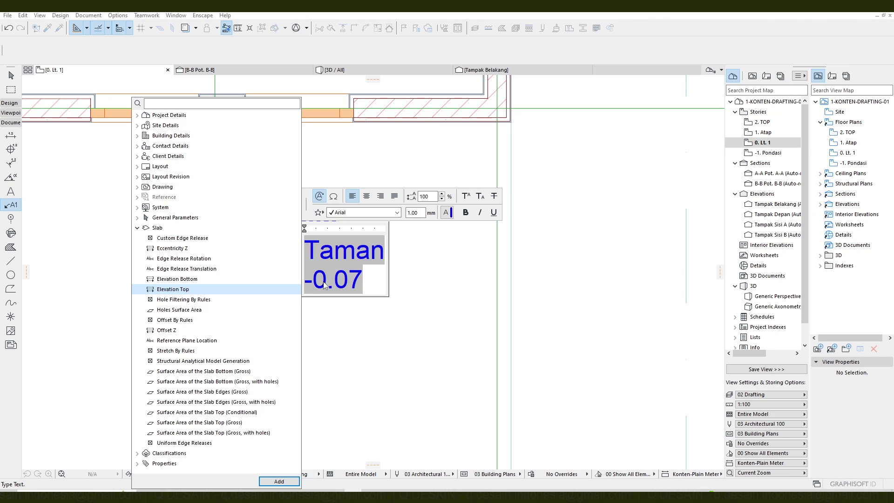
- Prefix the elevation autotext in the label with FFL and finish editing the text
click(351, 324)
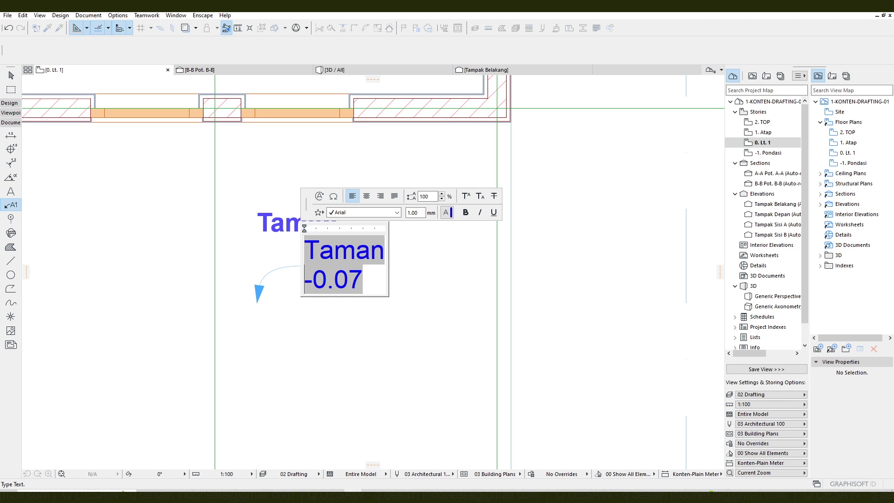
text(FFL)
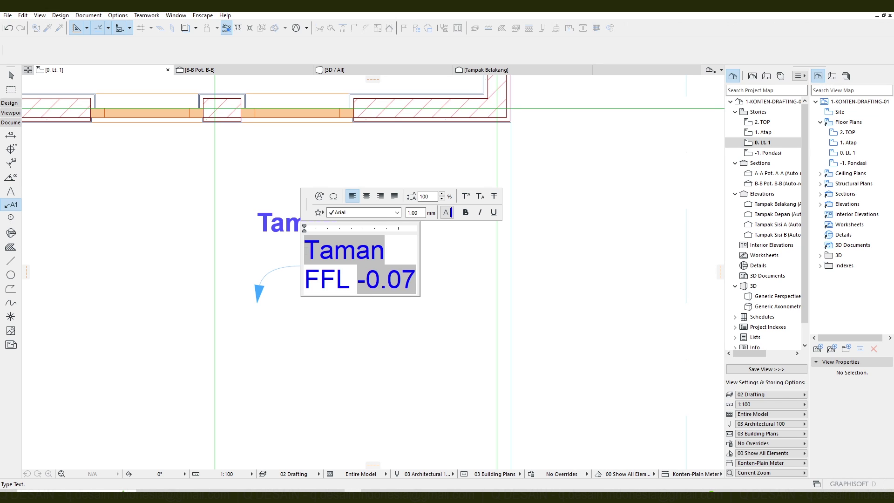
click(363, 313)
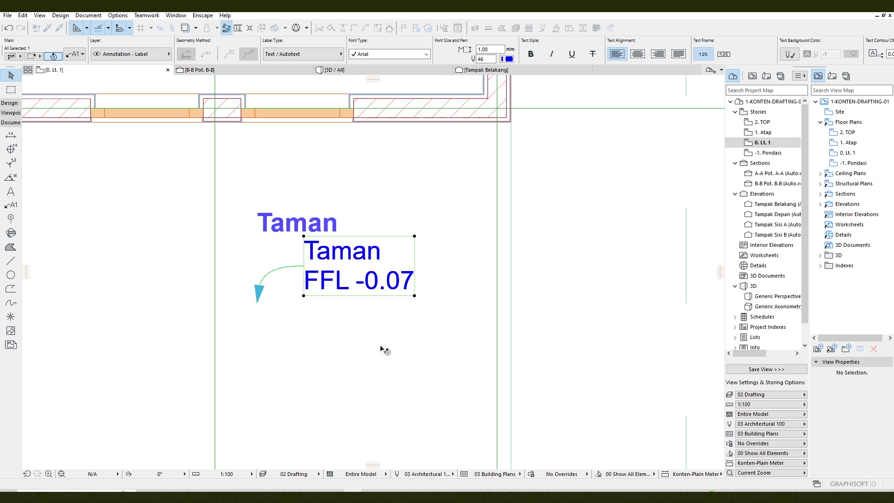
middle_drag(416, 277, 366, 308)
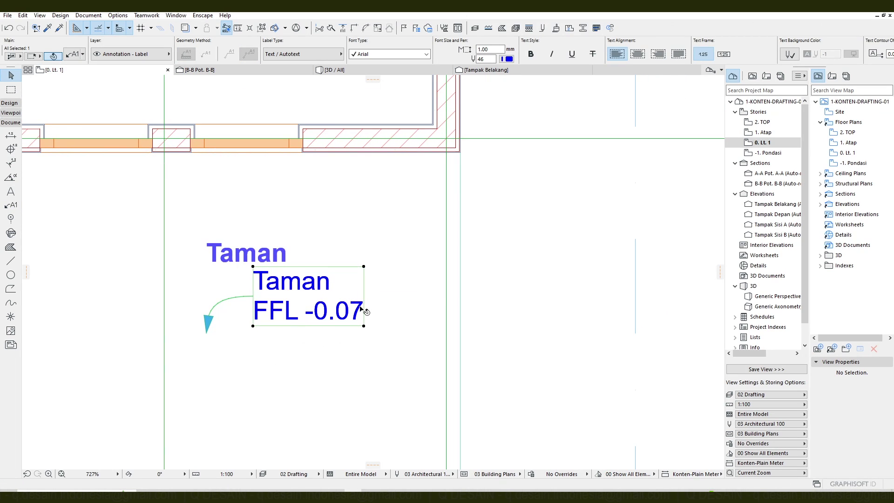
- Check the garden slab's reference plane offset to its home story against the elevation in the label
click(365, 364)
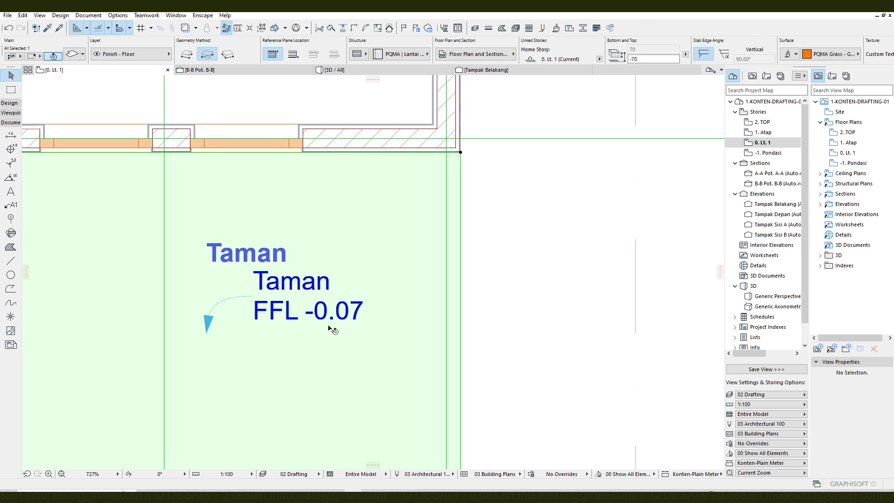
double_click(643, 58)
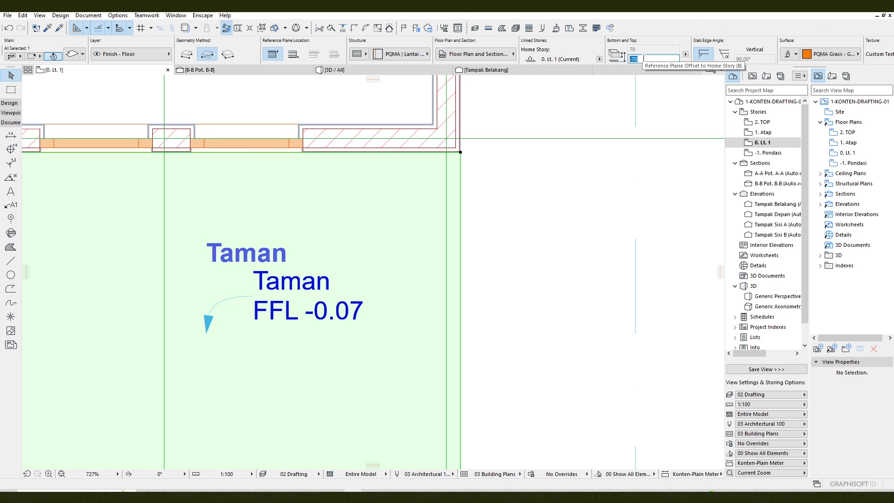
scroll(363, 261, down, 6)
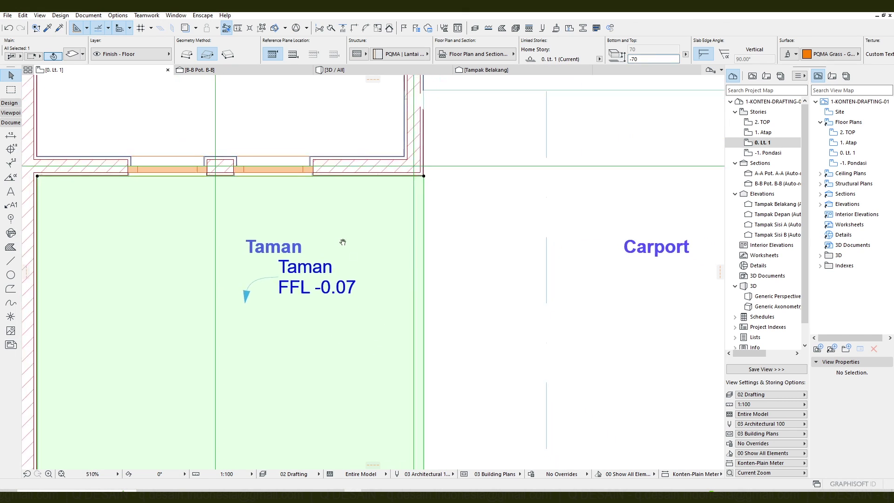
- Set the carport slab's Nama Area property to Carport
scroll(400, 299, up, 1)
click(399, 299)
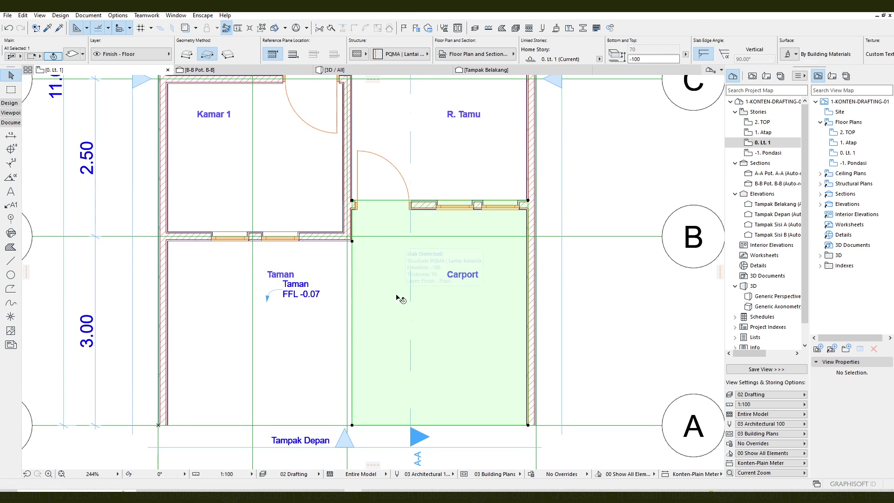
scroll(458, 216, up, 3)
scroll(459, 215, down, 2)
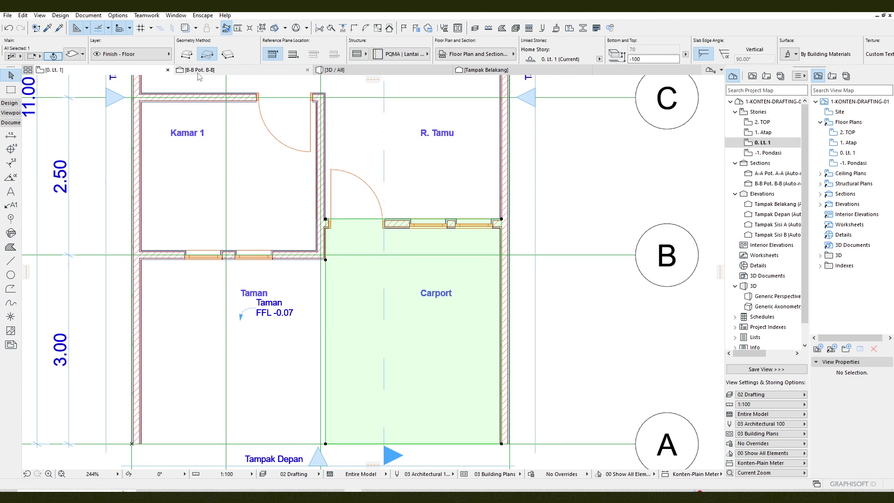
key(ctrl+t)
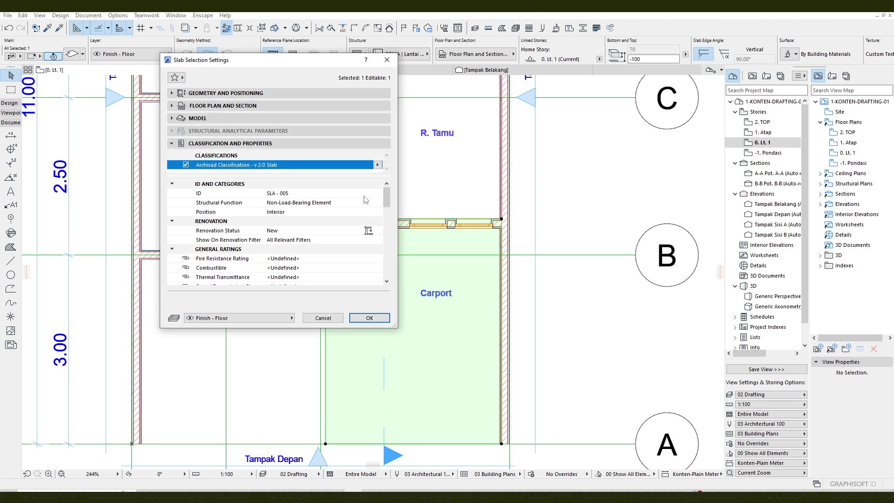
scroll(366, 209, down, 5)
click(349, 240)
text(Carport)
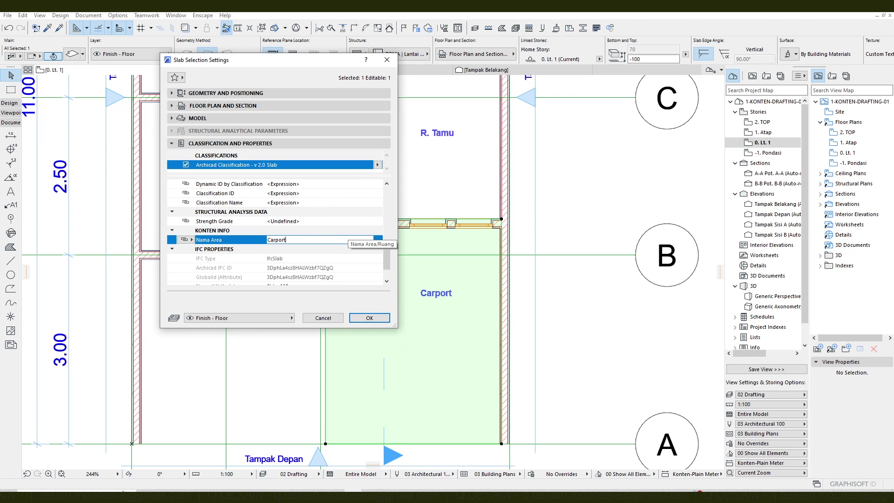
click(369, 318)
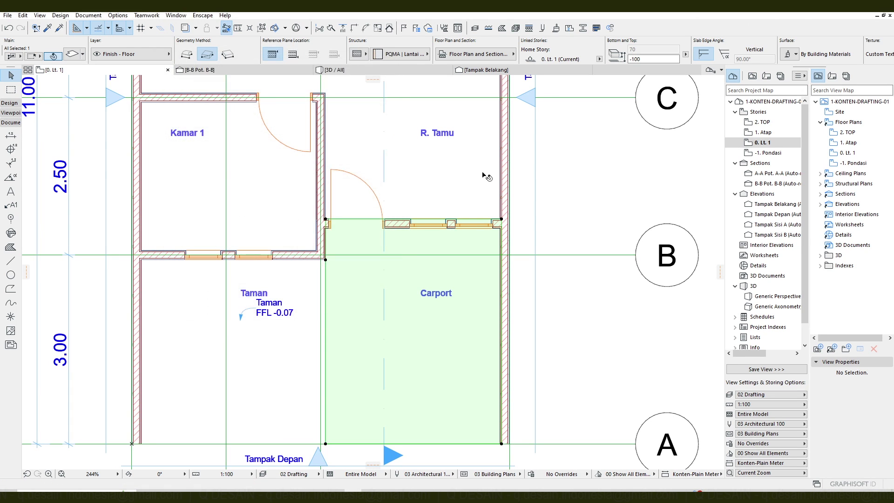
- Set the Nama Area property of the Kamar 1 room's slab to Kamar 1
click(483, 176)
middle_drag(483, 176, 477, 349)
scroll(477, 349, down, 3)
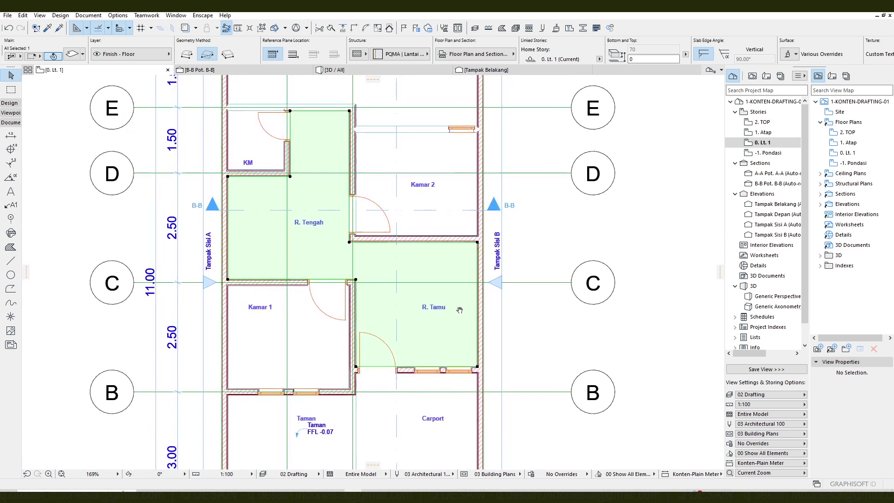
middle_drag(454, 304, 453, 304)
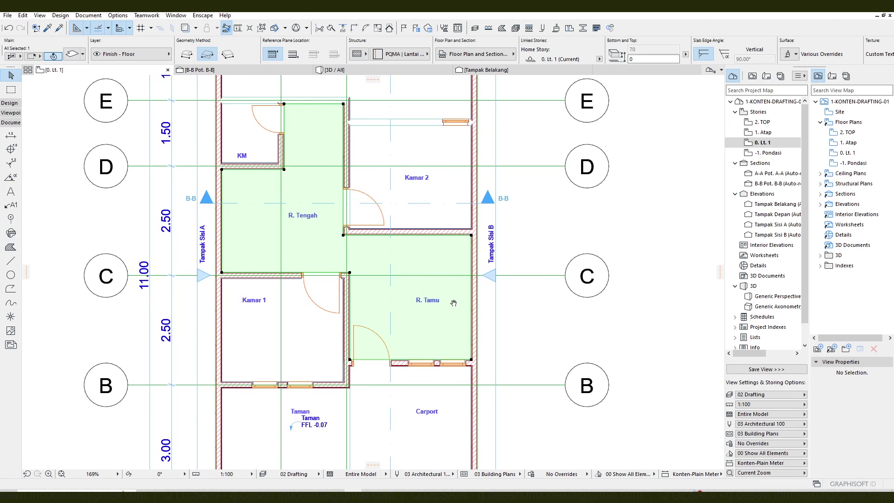
click(328, 315)
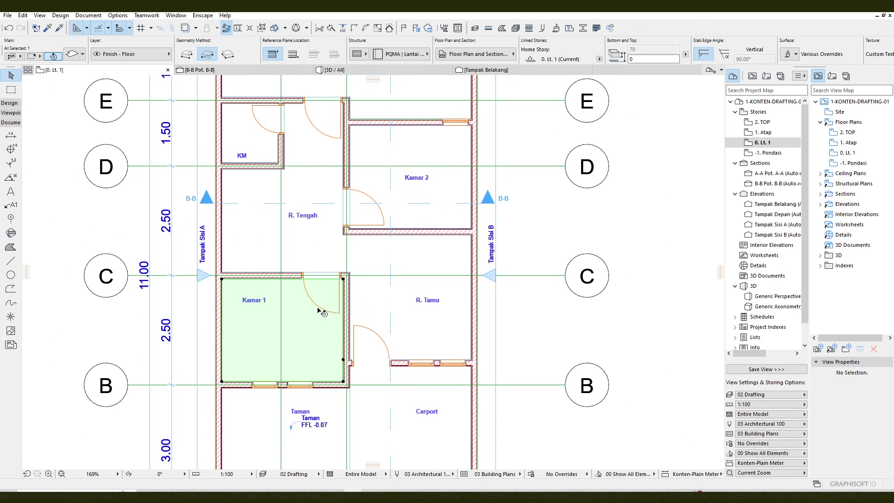
click(71, 56)
key(Escape)
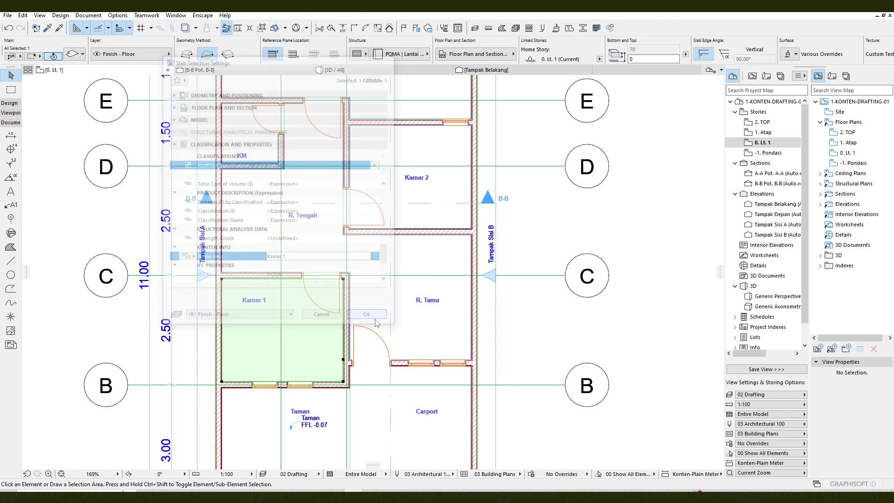
- Set the Nama Area property of the Kamar 2 room's slab to Kamar 2
click(443, 185)
click(55, 55)
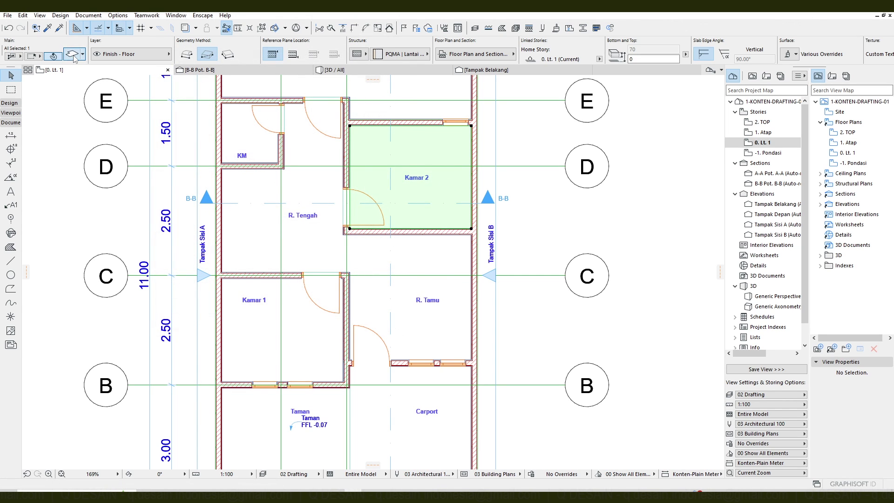
scroll(313, 226, down, 12)
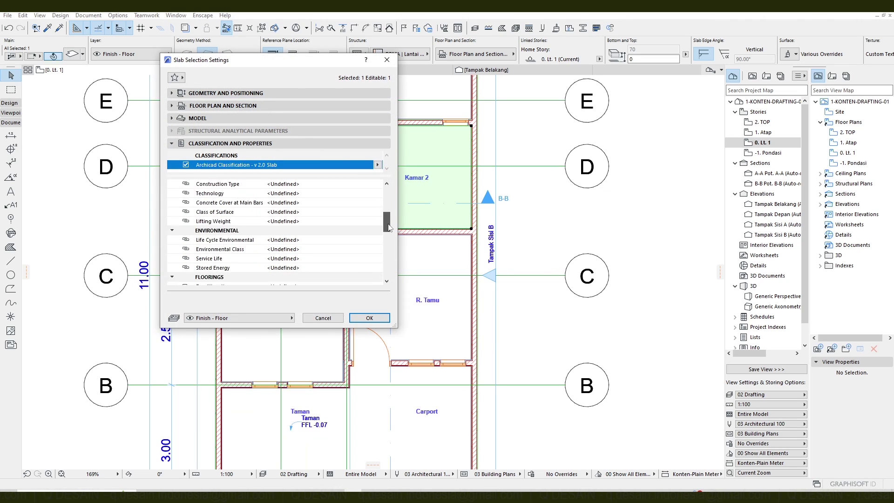
click(327, 203)
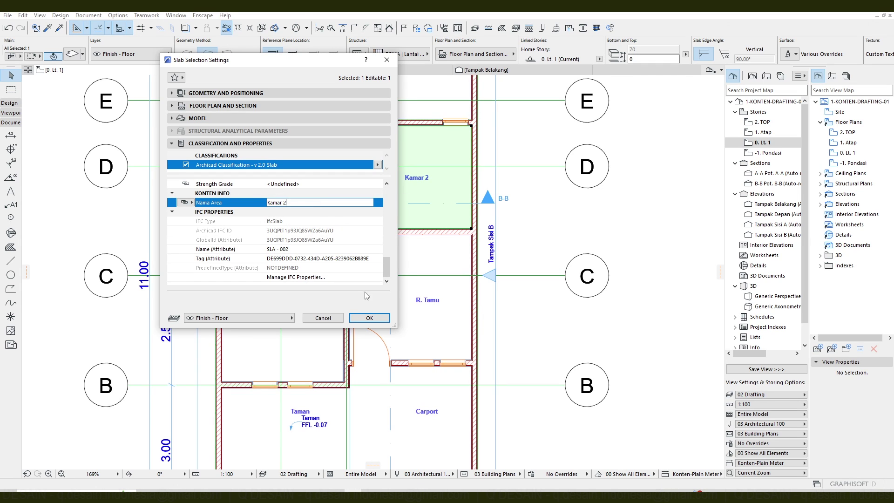
click(369, 317)
- Set the Nama Area property of the bathroom slab beside grid D to KM
click(261, 128)
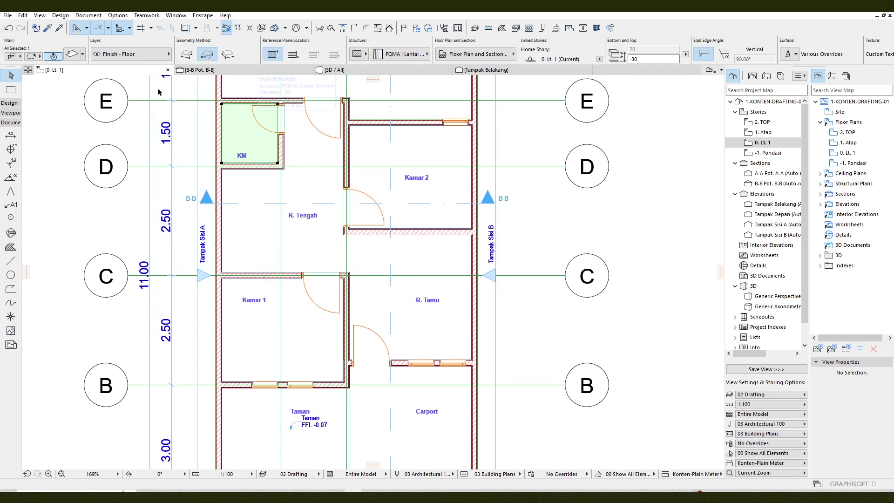
click(72, 53)
drag(389, 201, 387, 279)
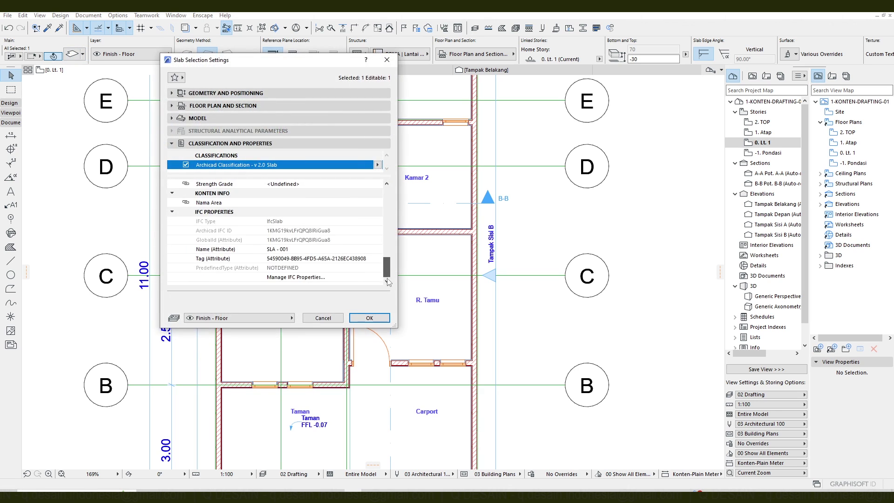
click(302, 203)
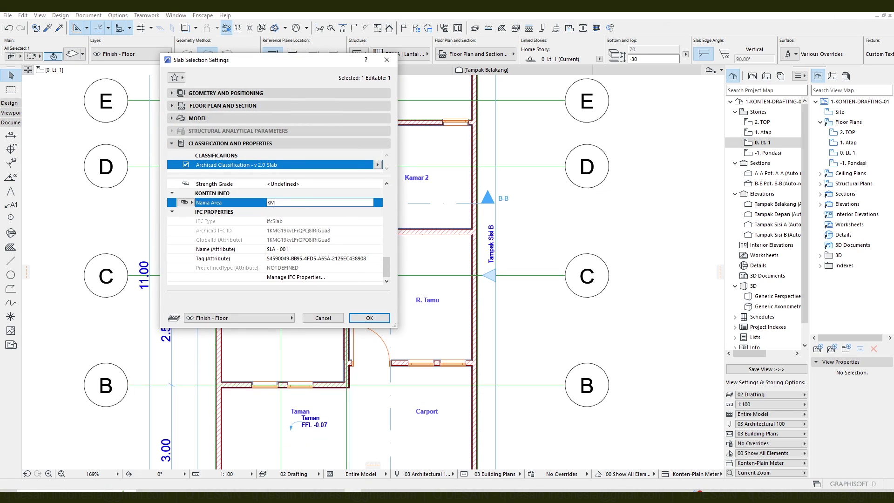
click(369, 318)
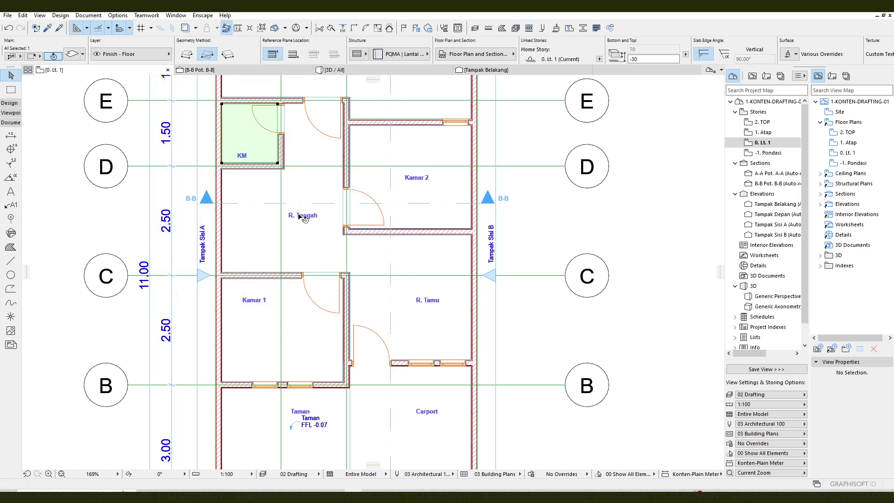
- Set the Nama Area property of the rear garden slab between grids E and F to Taman, then clear the selection
middle_drag(379, 236, 347, 298)
click(391, 138)
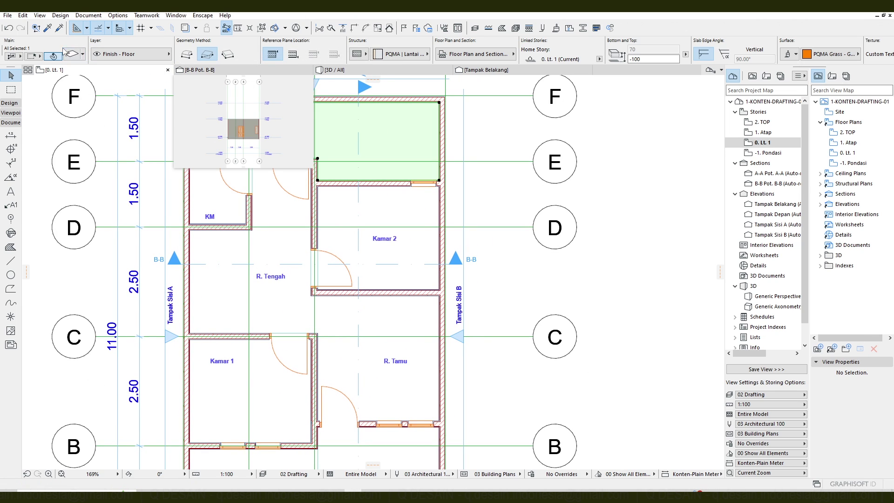
click(73, 54)
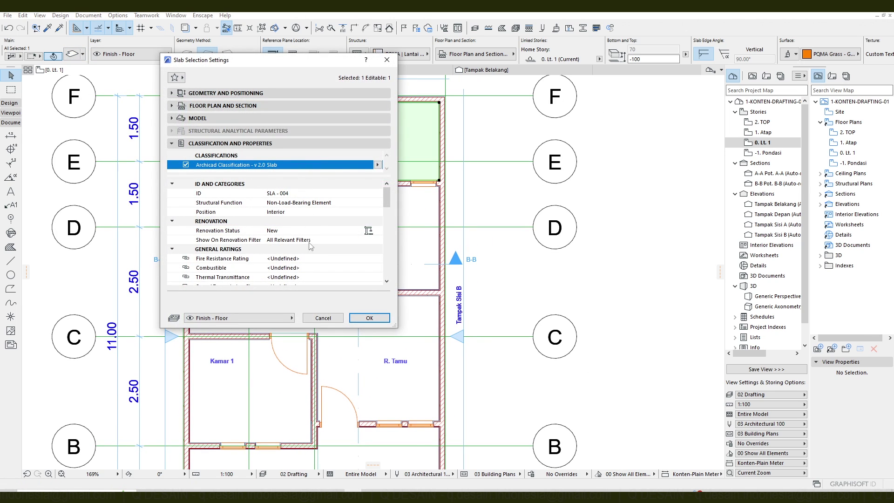
scroll(319, 250, down, 5)
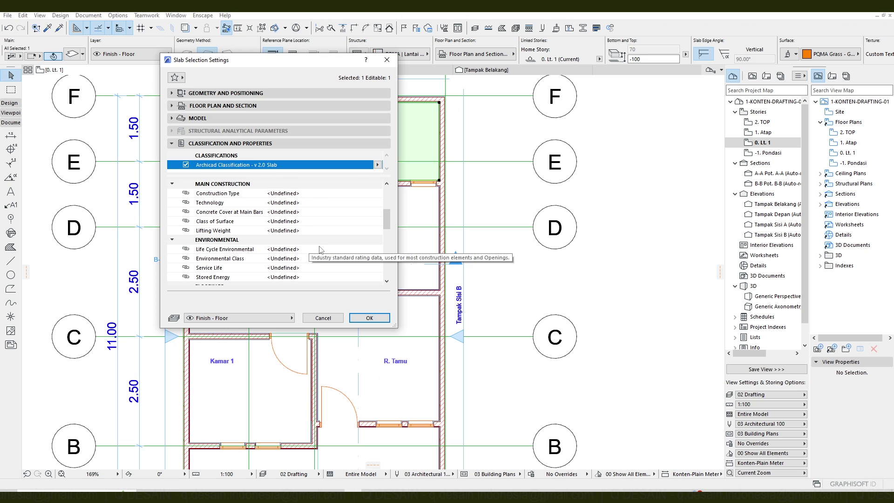
scroll(320, 250, down, 5)
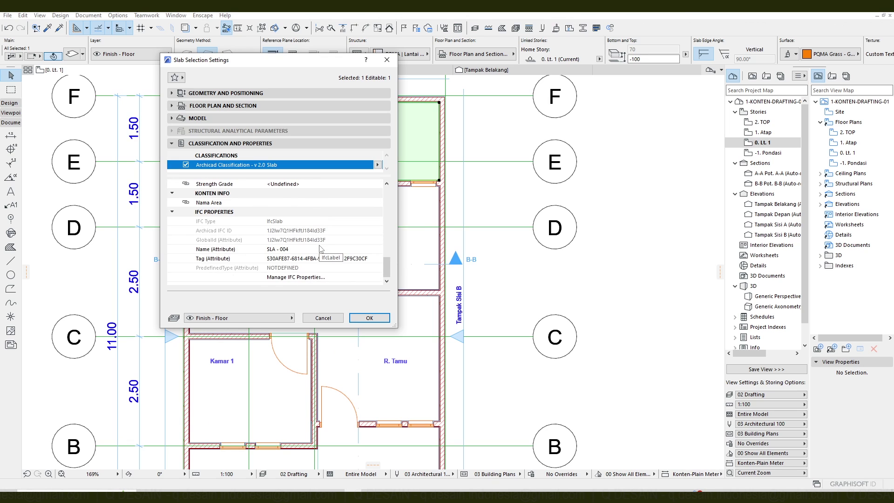
click(326, 202)
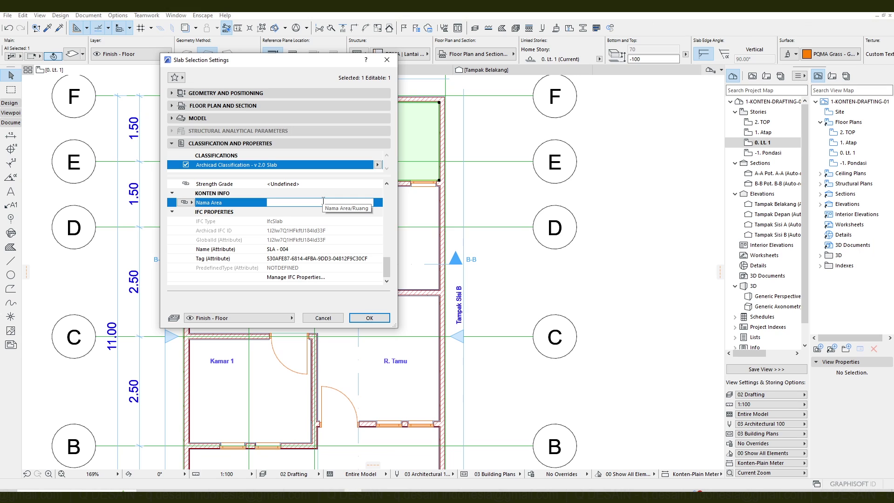
click(370, 318)
key(Escape)
- Pick up the settings of the front garden's label and place a matching associative label with a leader on the carport slab
middle_drag(303, 396, 295, 271)
scroll(277, 371, up, 4)
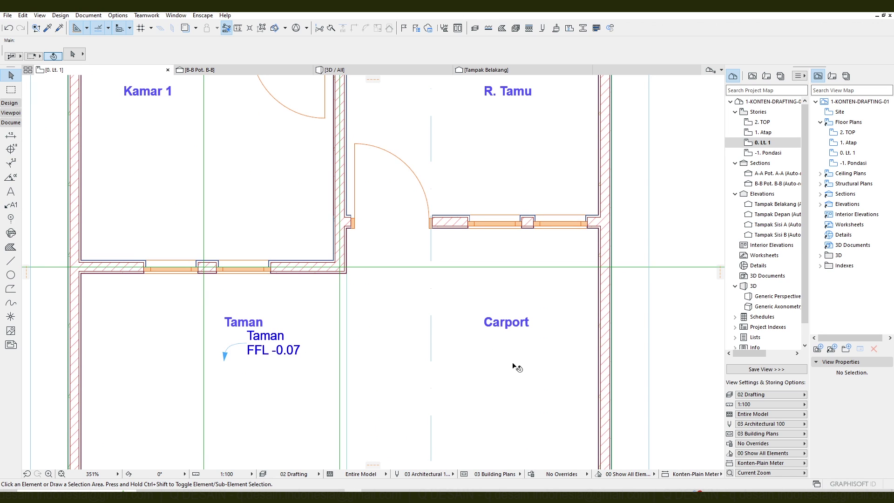
click(273, 354)
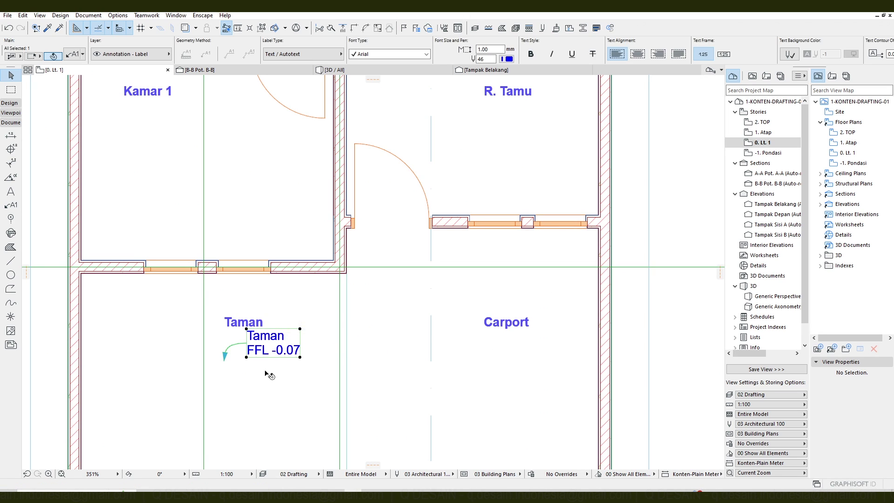
key(Escape)
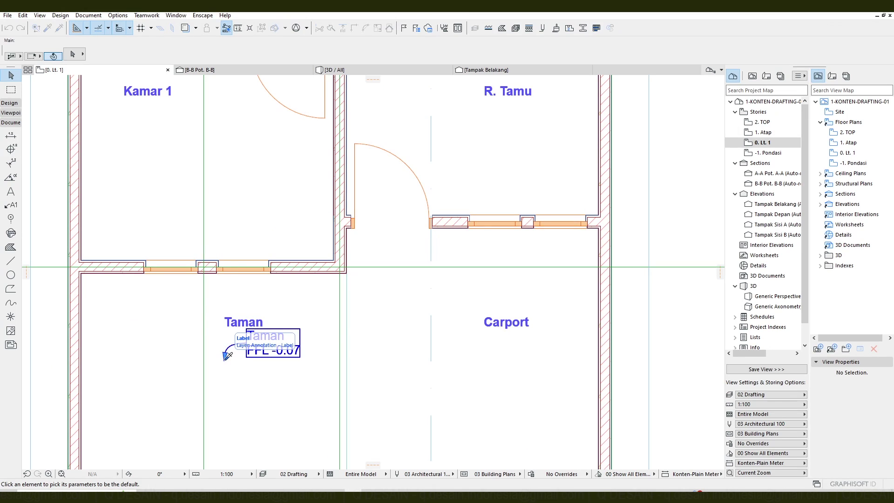
click(225, 359)
click(465, 360)
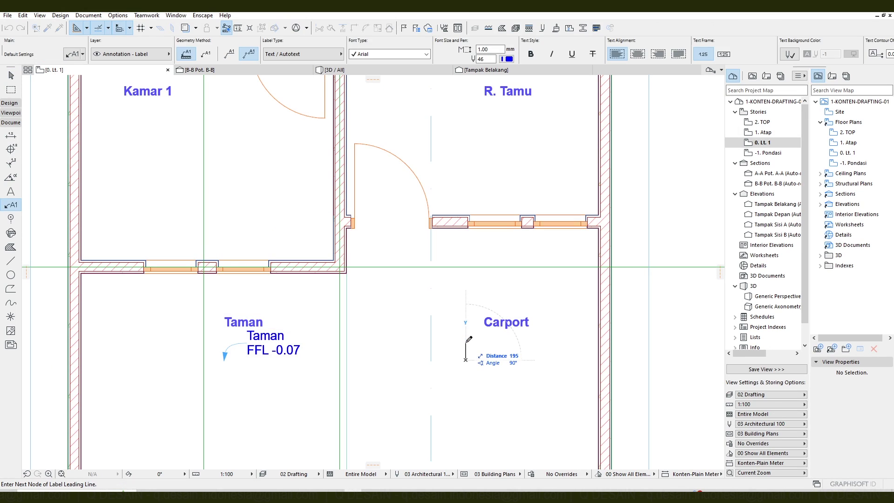
click(466, 343)
click(481, 342)
- Place associative labels with leaders on the Kamar 1 and Kamar 2 slabs near their room names
scroll(506, 273, down, 2)
middle_drag(506, 273, 481, 356)
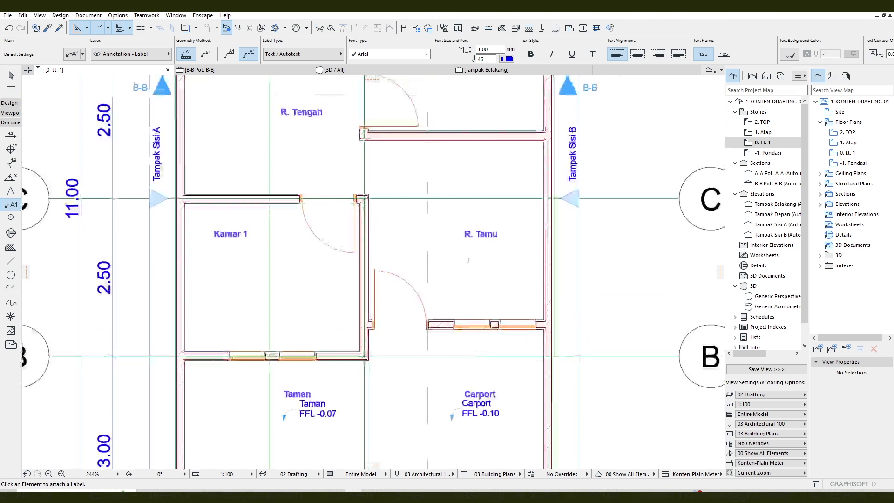
click(217, 258)
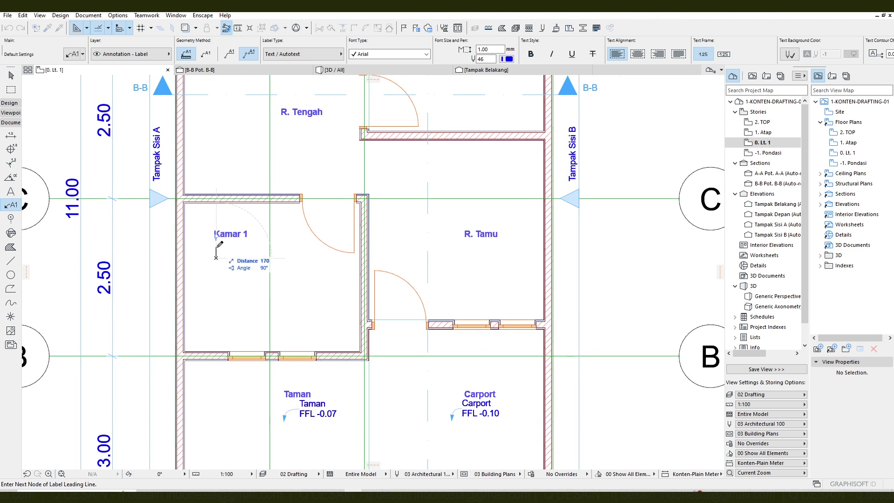
click(216, 247)
click(228, 247)
middle_drag(310, 223, 291, 382)
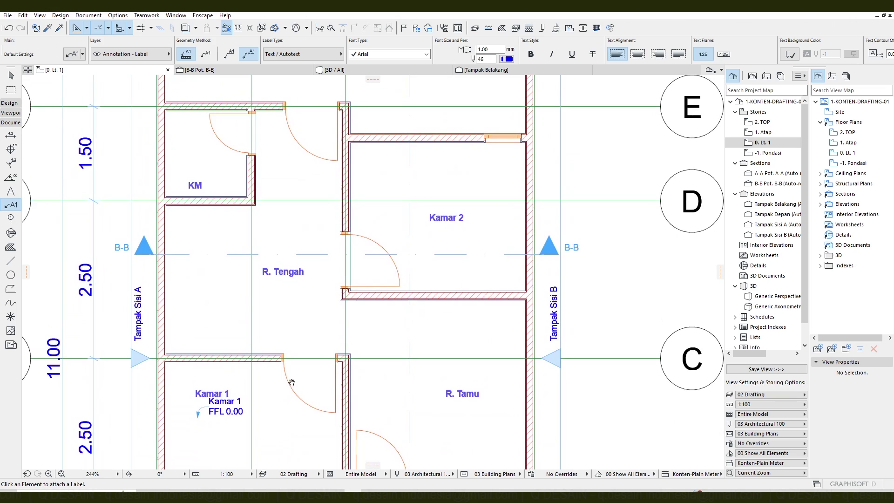
click(428, 241)
click(438, 228)
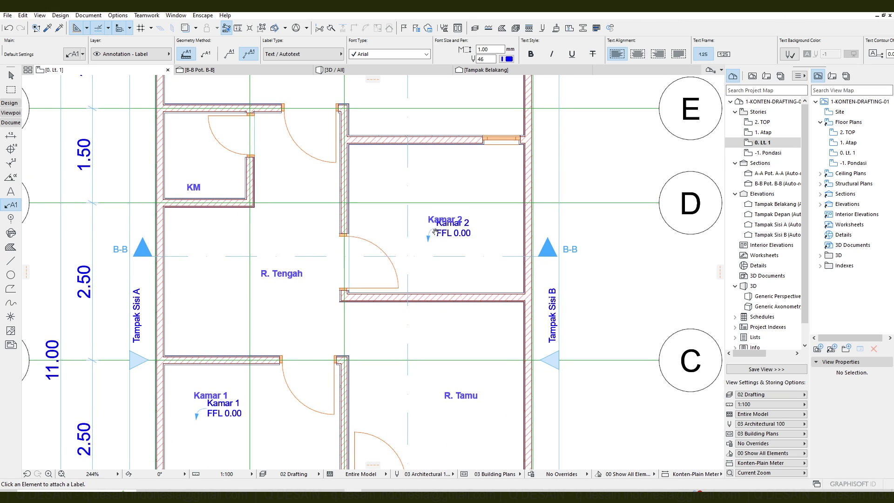
- Place associative labels with leaders on the KM slab and the rear garden slab
middle_drag(438, 227, 437, 276)
click(181, 229)
click(181, 210)
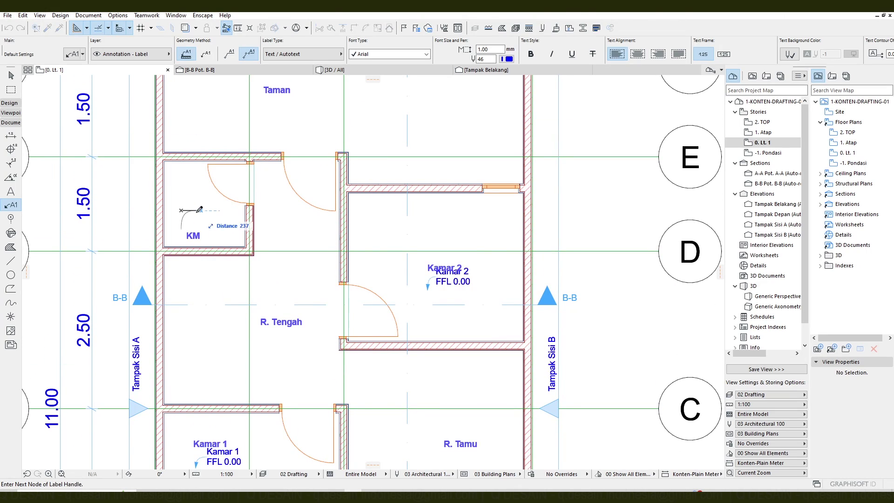
click(196, 211)
scroll(288, 222, down, 1)
middle_drag(295, 117, 275, 221)
scroll(275, 221, up, 4)
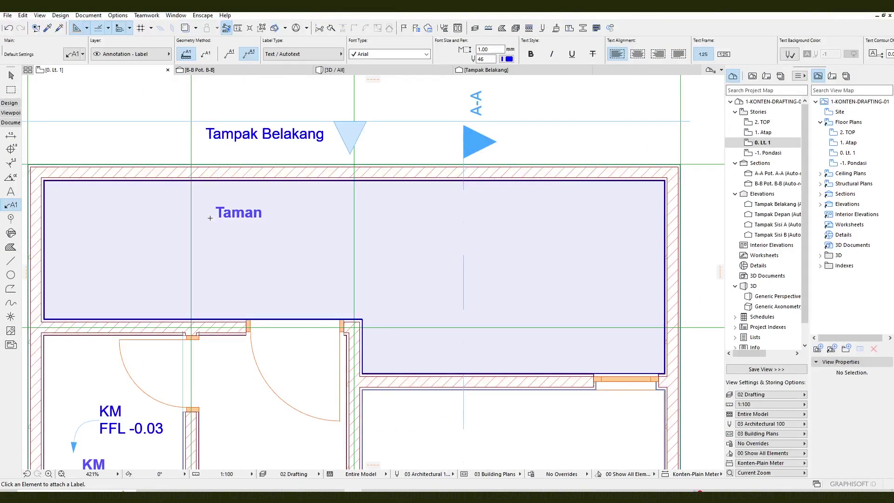
click(208, 221)
click(222, 239)
- Place an associative label with a leader on the shared R. Tengah and R. Tamu slab, just below the R. Tamu room name
scroll(311, 279, down, 4)
scroll(310, 279, down, 1)
middle_drag(309, 279, 326, 144)
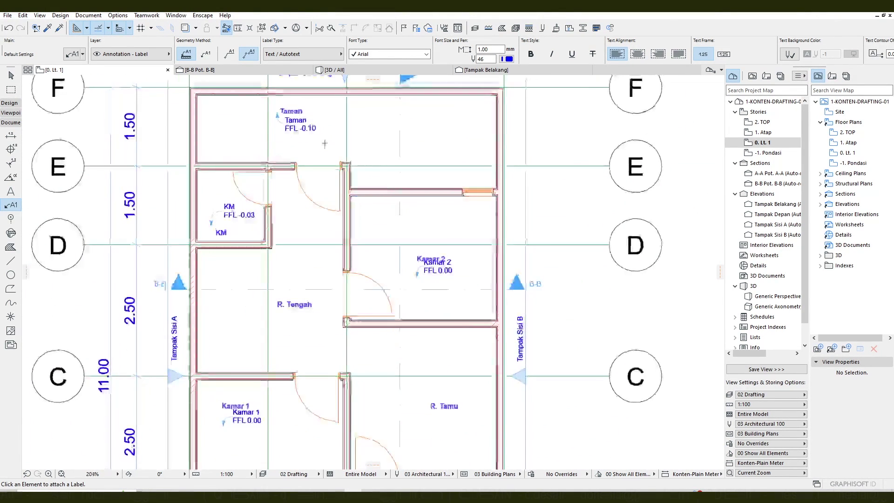
scroll(401, 204, down, 1)
middle_drag(402, 204, 384, 156)
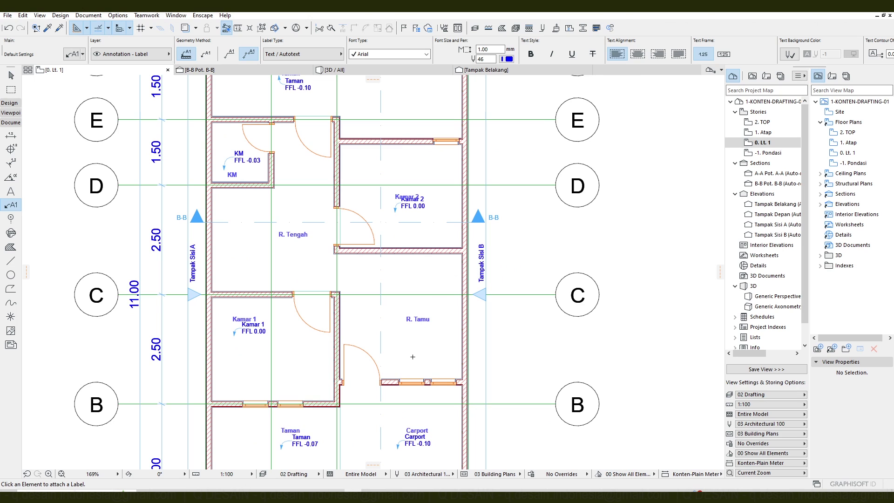
middle_drag(412, 357, 395, 320)
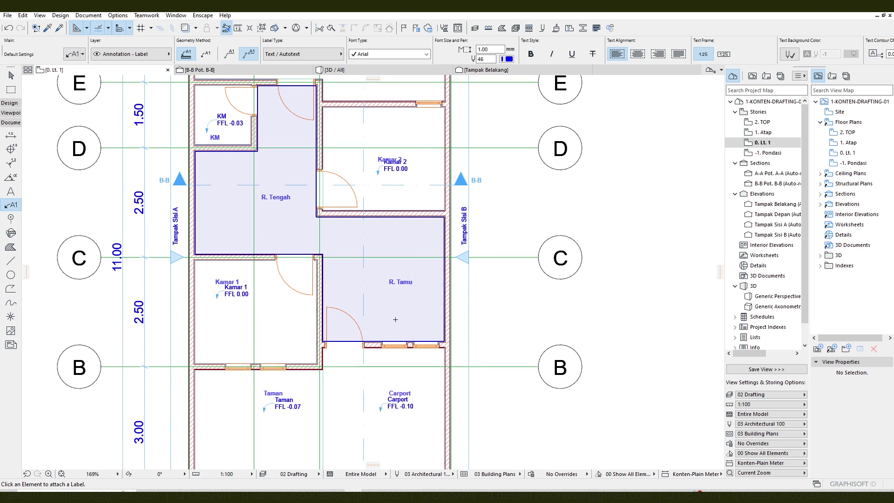
middle_drag(327, 269, 296, 317)
key(Escape)
click(360, 287)
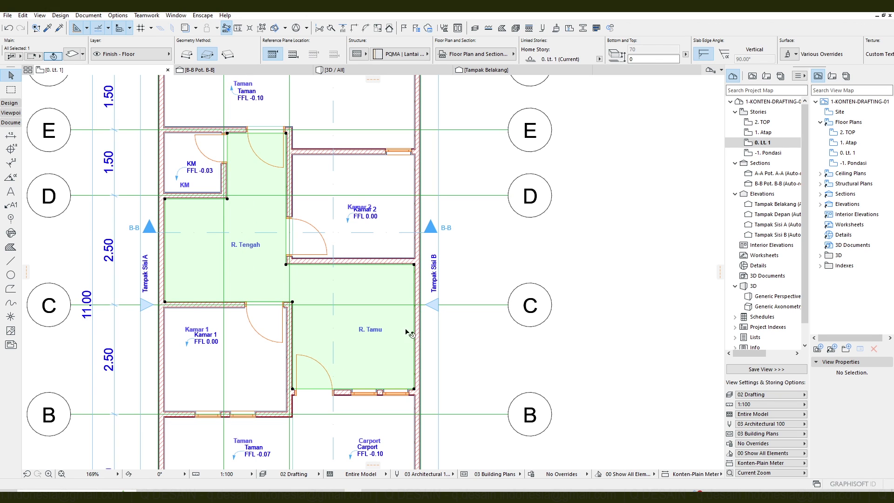
scroll(399, 350, up, 4)
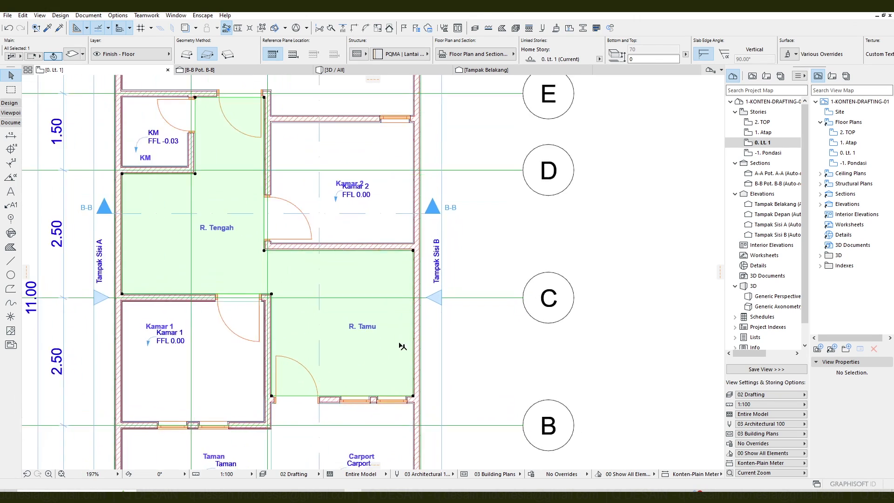
key(Escape)
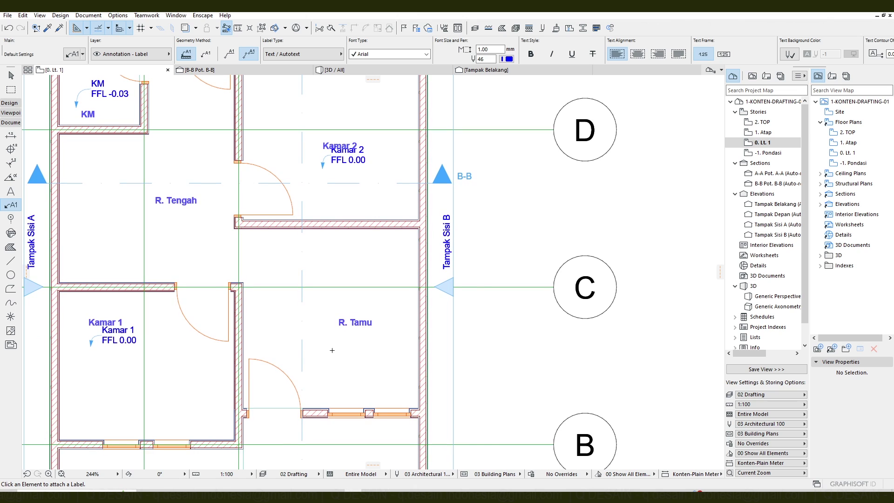
click(332, 346)
click(344, 335)
middle_drag(351, 307, 370, 335)
- Place a second associative label on the shared slab near R. Tengah and move it down clear of the room name
click(171, 249)
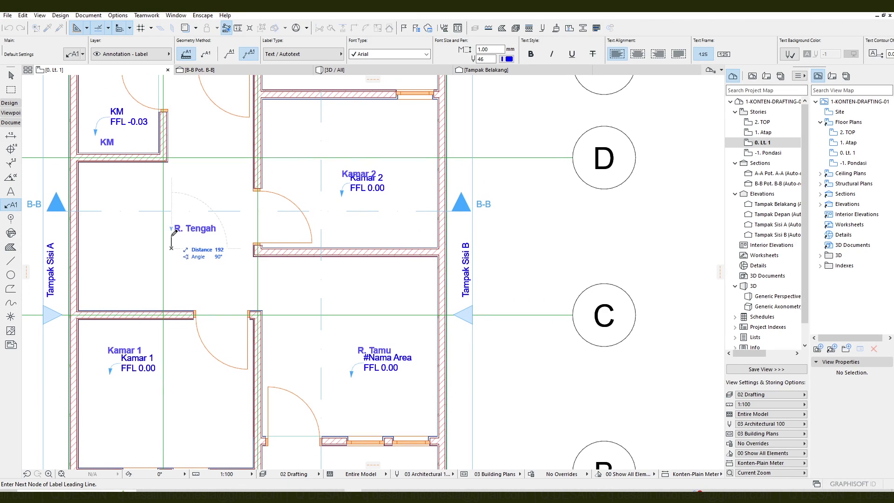
click(173, 236)
click(184, 236)
middle_drag(224, 249, 230, 246)
key(Escape)
click(178, 246)
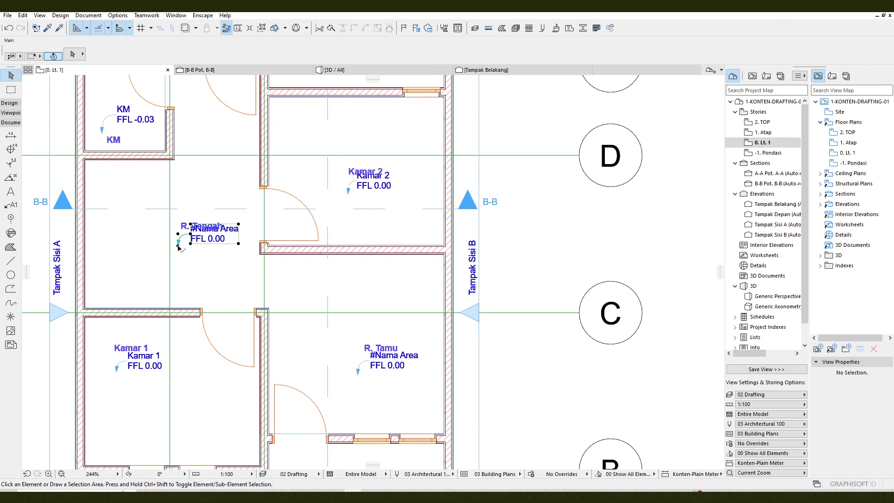
drag(178, 246, 178, 260)
- Set the Nama Area property of the shared R. Tengah and R. Tamu slab to R. Tamu
middle_drag(365, 303, 359, 271)
click(365, 337)
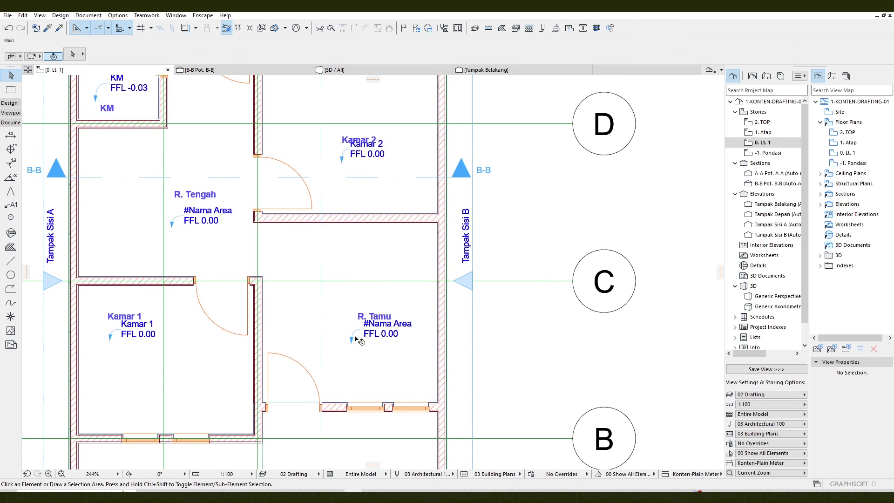
middle_drag(413, 303, 436, 352)
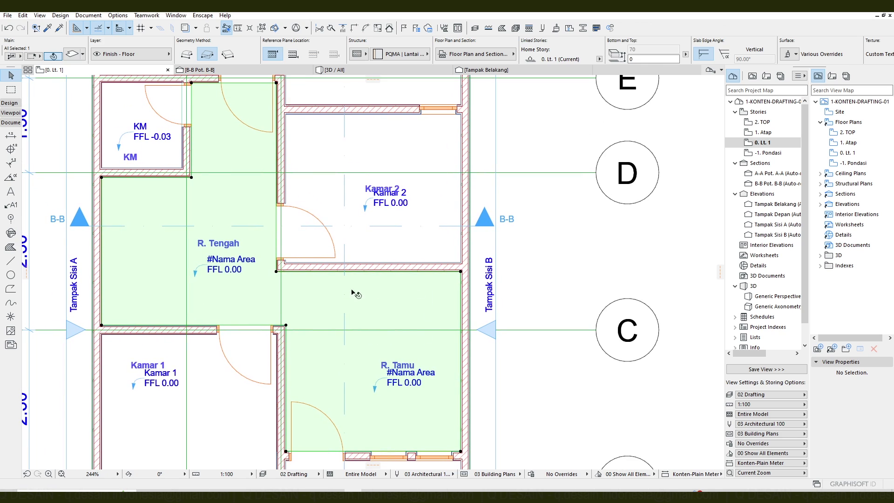
click(72, 54)
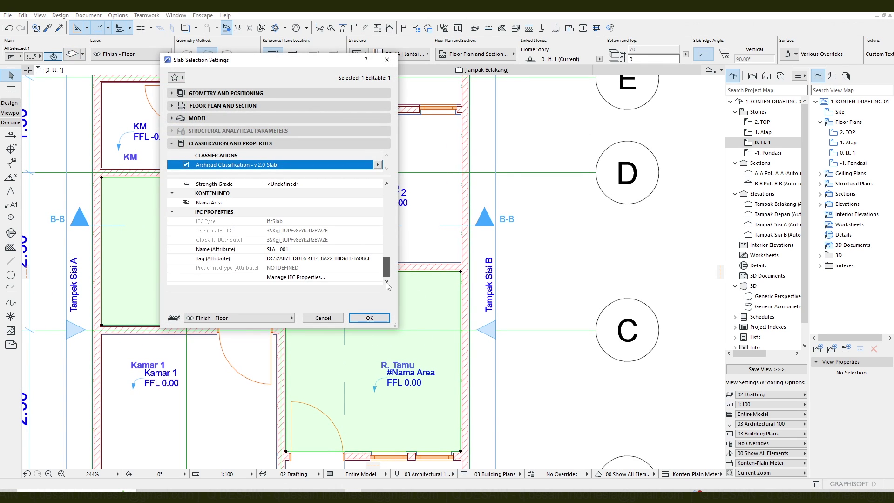
click(320, 204)
text(R)
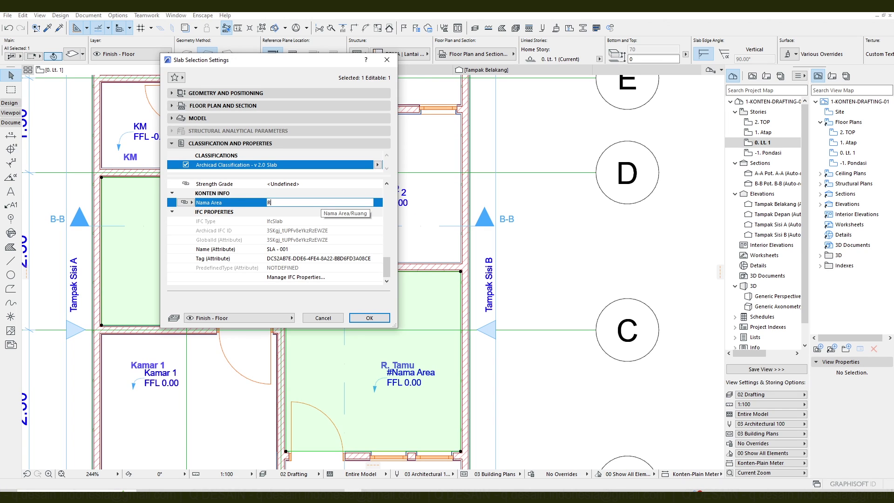
text(uan)
key(BackSpace)
key(BackSpace)
key(BackSpace)
text(. Tamu)
click(381, 319)
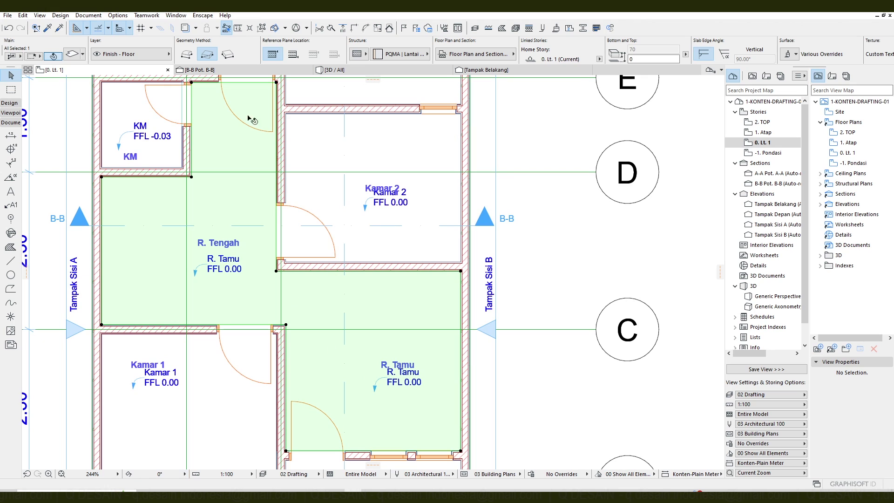
- Move the Kamar 2 slab label slightly down so it clears the room name, and clear the selection
click(365, 209)
click(366, 211)
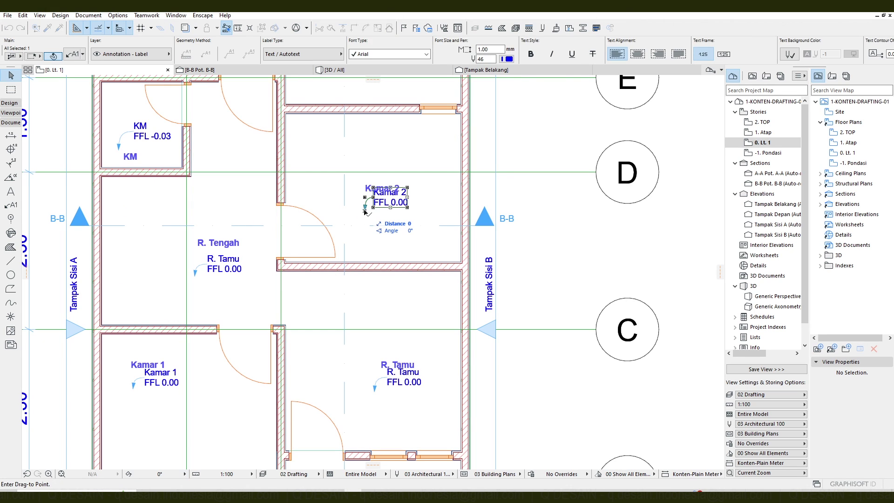
click(364, 218)
middle_drag(394, 223, 395, 220)
key(Escape)
- Replace the linked area name in the slab label below the R. Tengah room name with the text R. Tengah
click(394, 306)
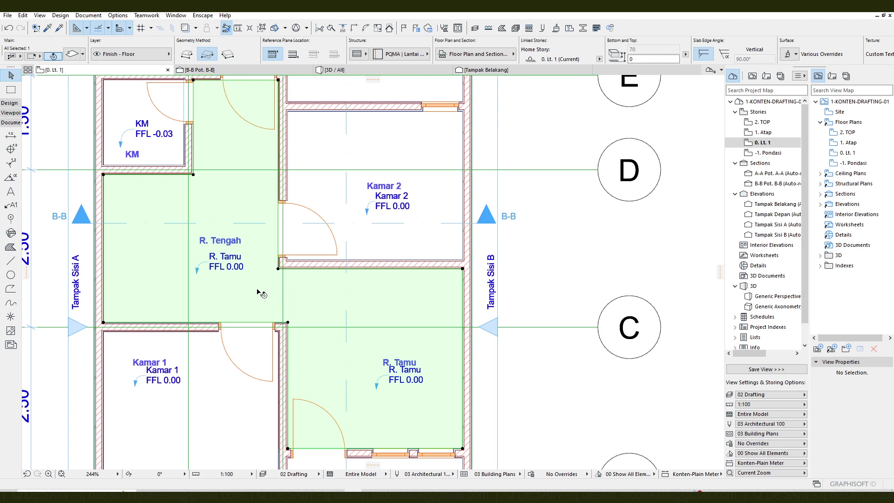
scroll(376, 368, up, 1)
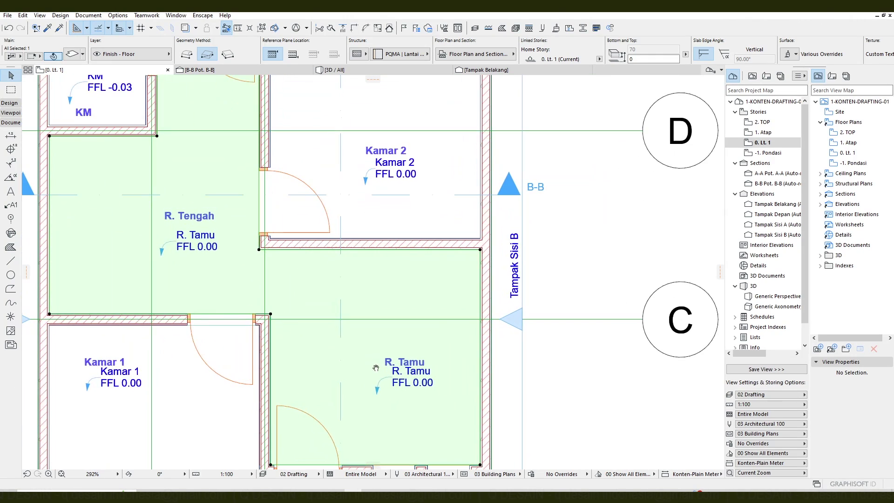
key(Escape)
click(162, 253)
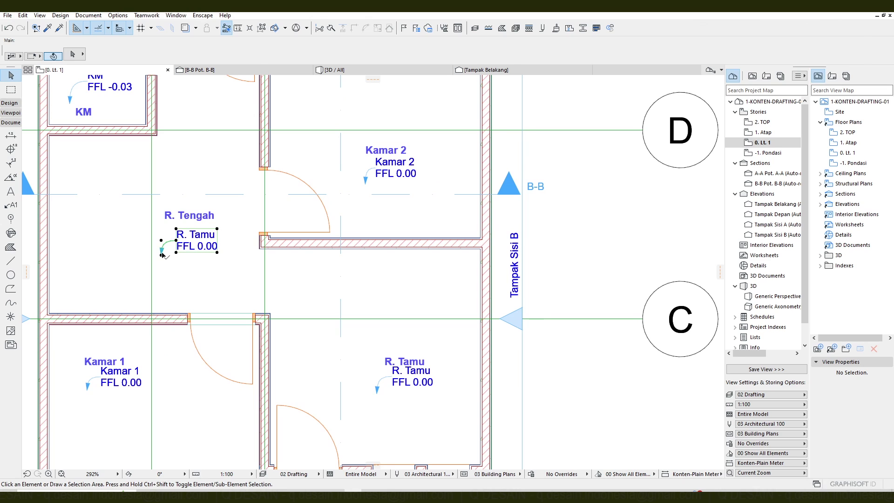
double_click(187, 236)
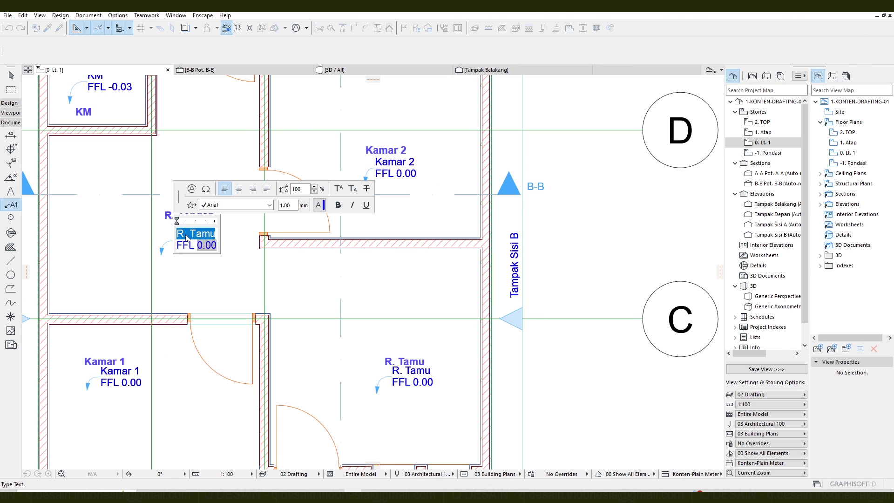
click(217, 234)
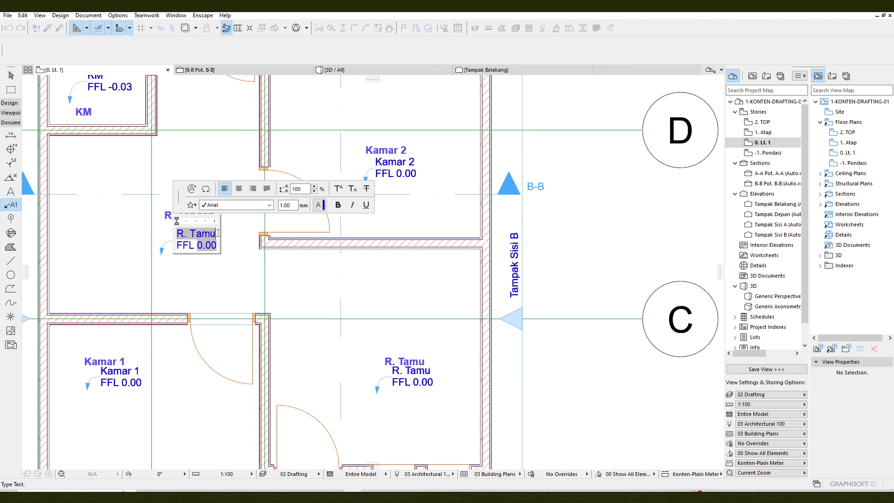
drag(217, 234, 177, 232)
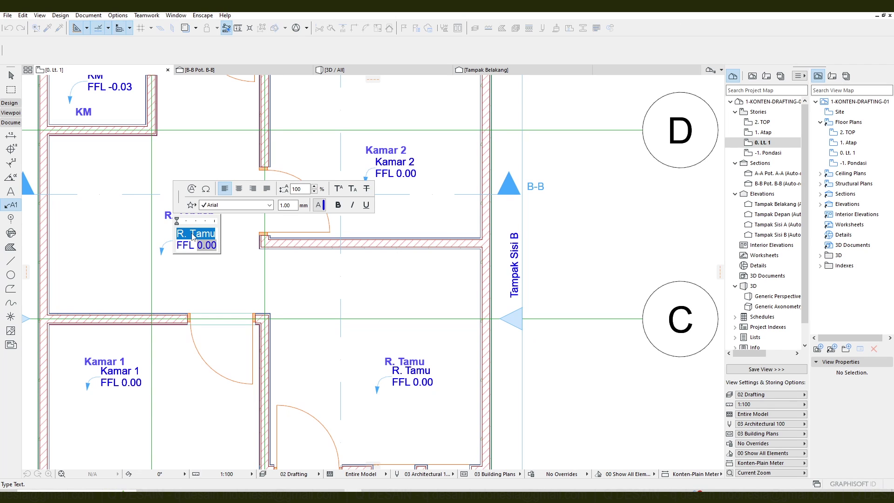
text(R.)
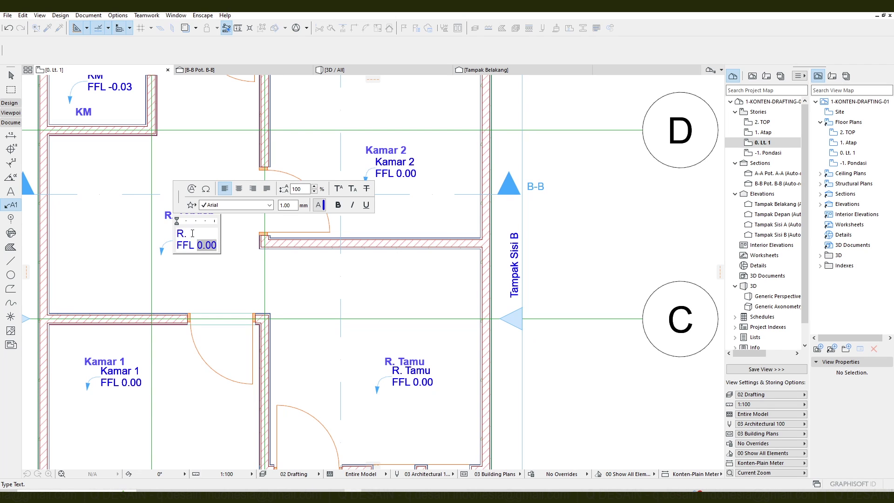
text( Tengah)
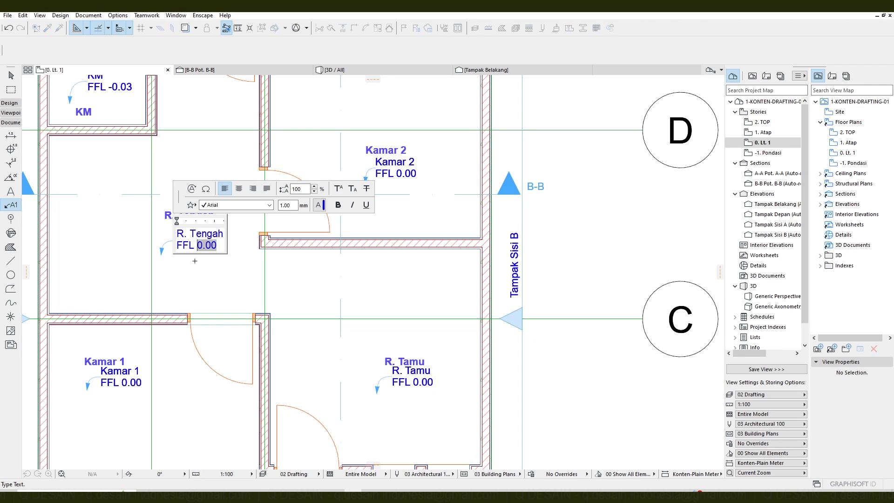
- Copy the ± sign from the Character Map and insert it before the FFL value in the R. Tengah label
click(206, 189)
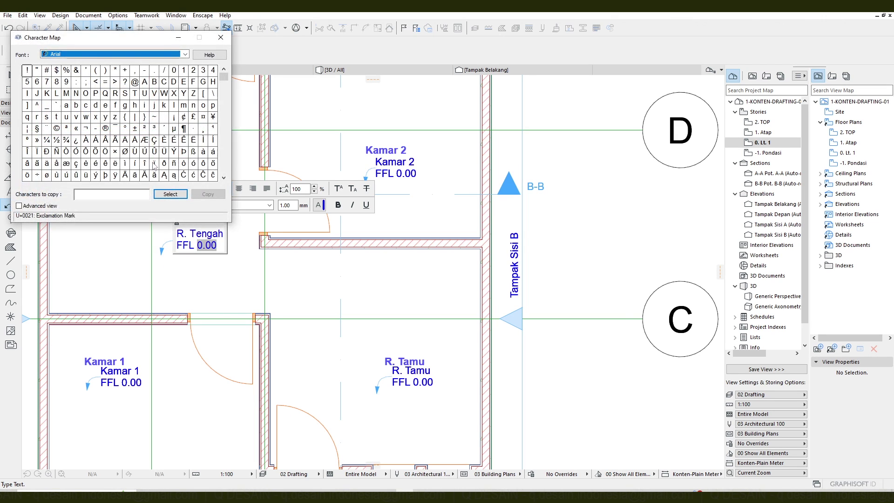
click(135, 130)
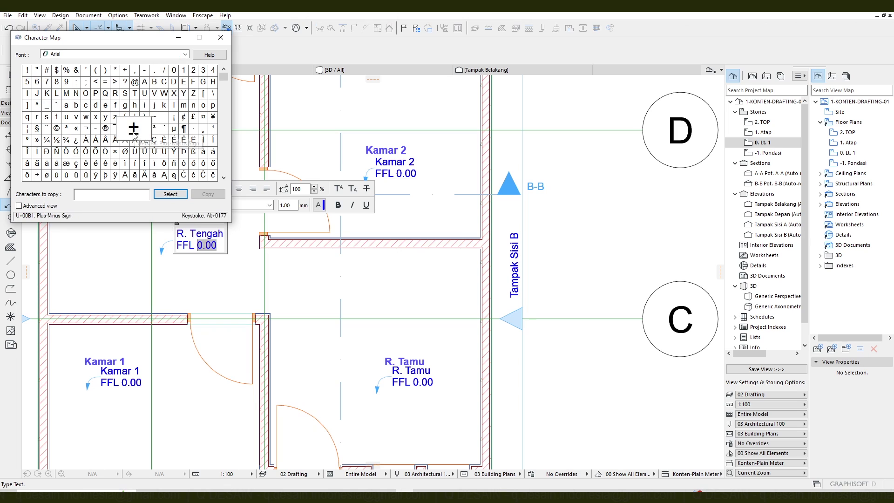
double_click(136, 130)
drag(116, 196, 75, 195)
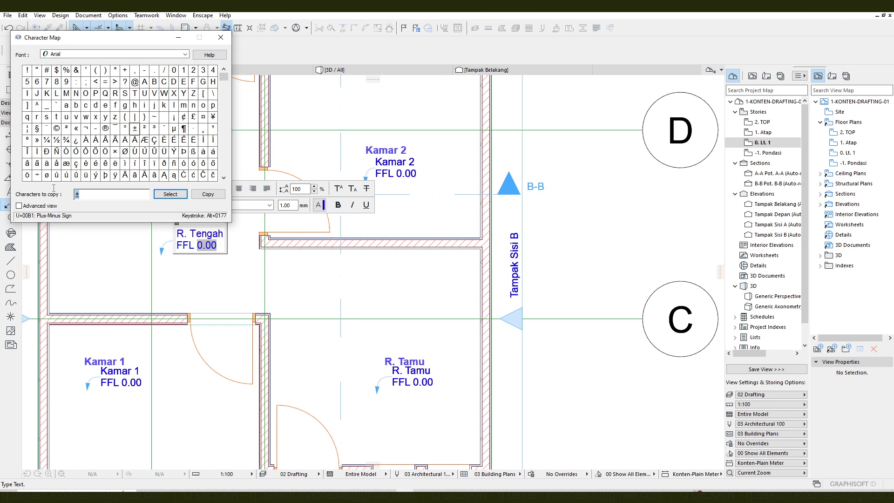
click(210, 197)
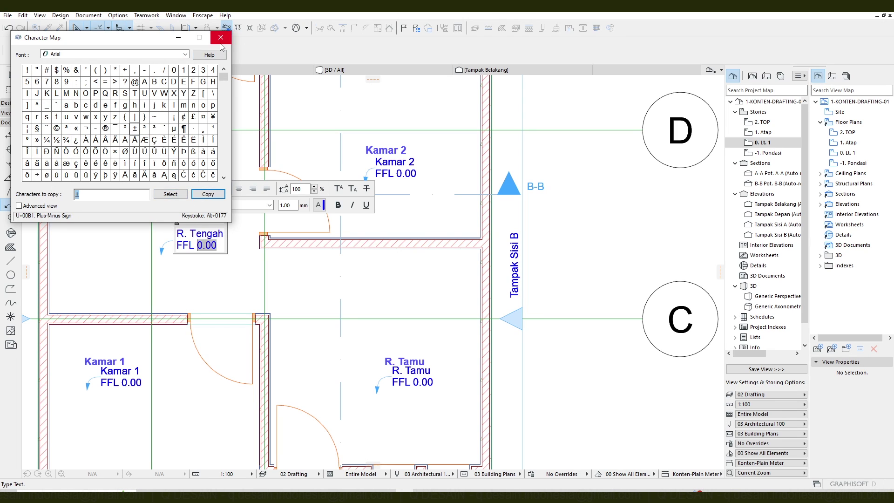
click(195, 246)
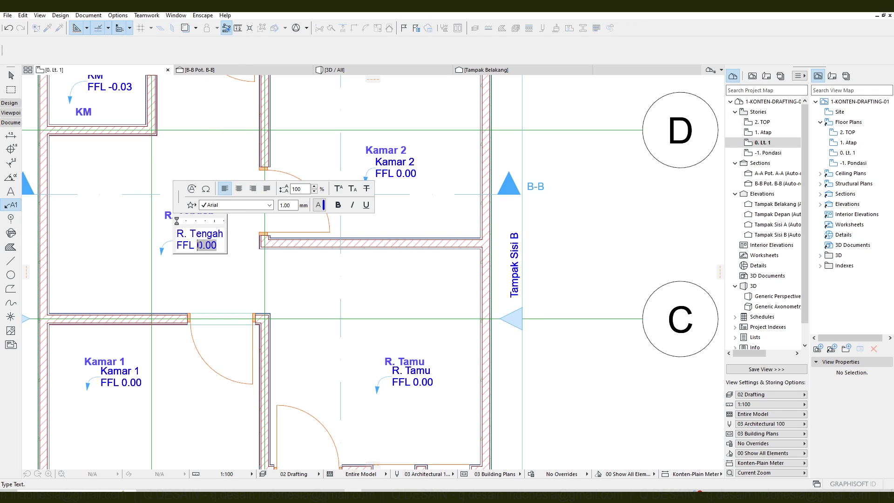
key(ctrl+v)
click(216, 267)
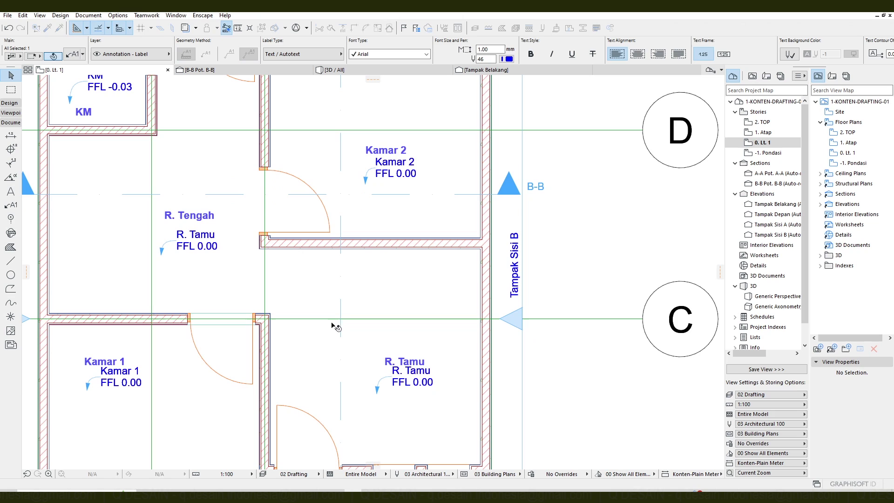
- Insert the copied ± sign before the FFL value in the R. Tamu label and clear the selection
click(413, 383)
click(412, 383)
key(ctrl+v)
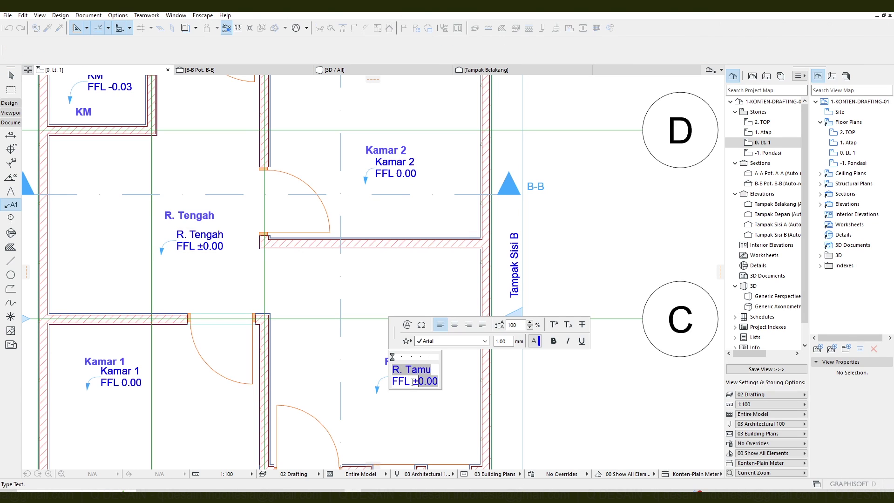
click(449, 400)
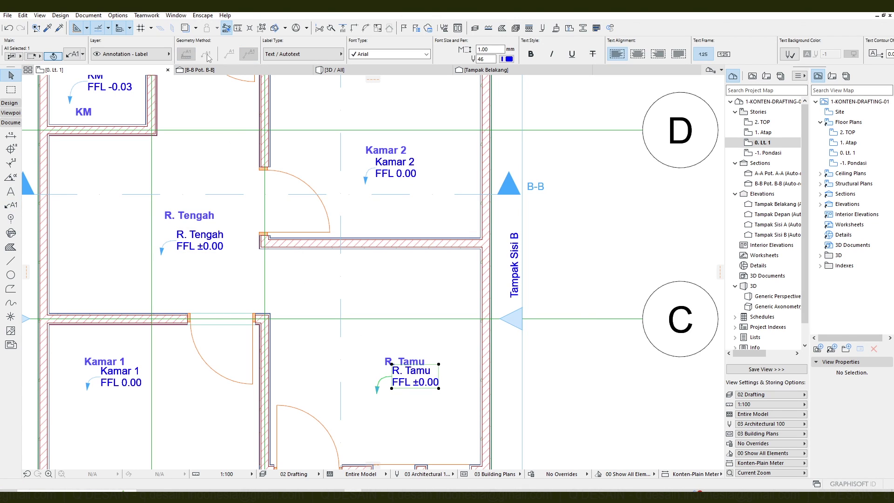
scroll(234, 190, up, 2)
click(238, 193)
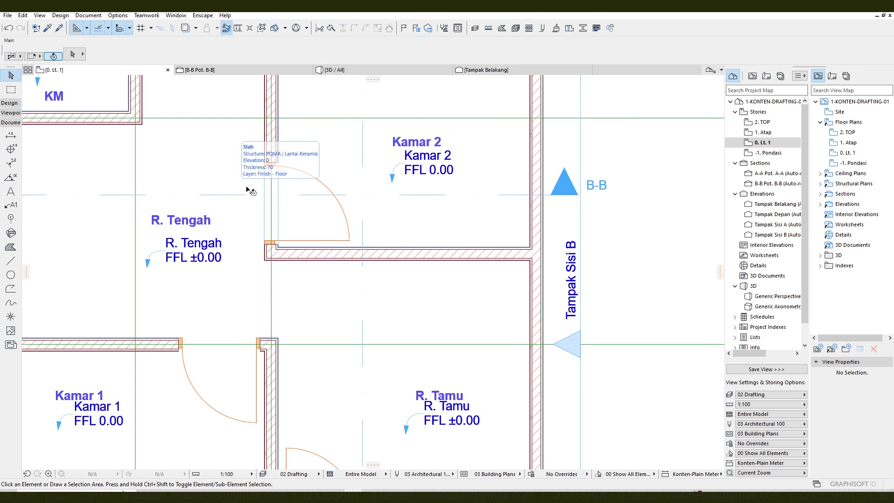
- Insert the ± sign before the FFL value in the Kamar 1 label
scroll(409, 233, down, 4)
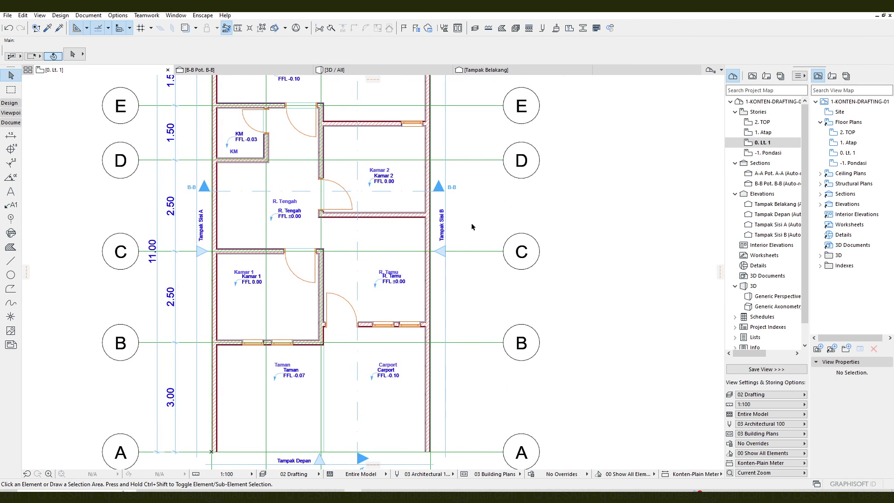
scroll(254, 279, up, 4)
click(256, 277)
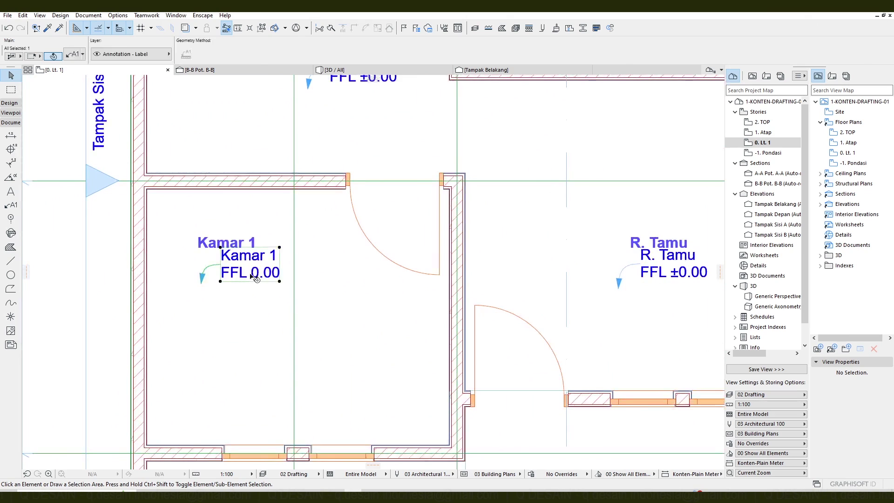
double_click(255, 278)
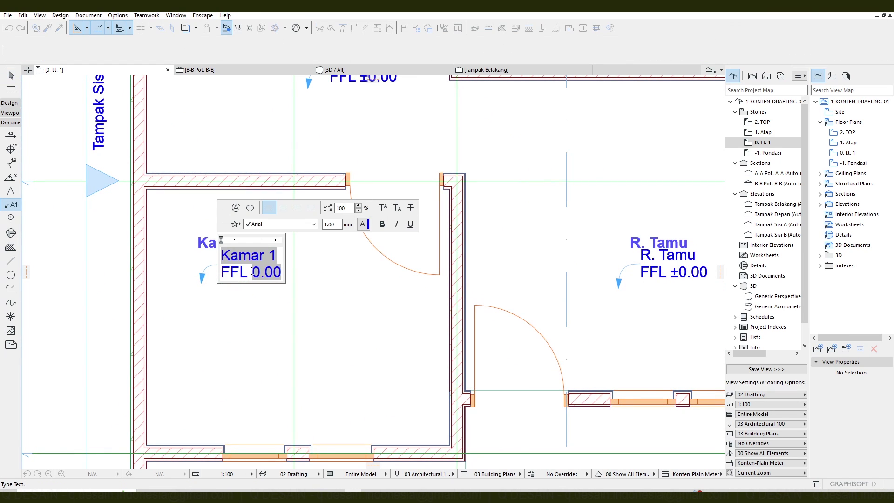
text(±)
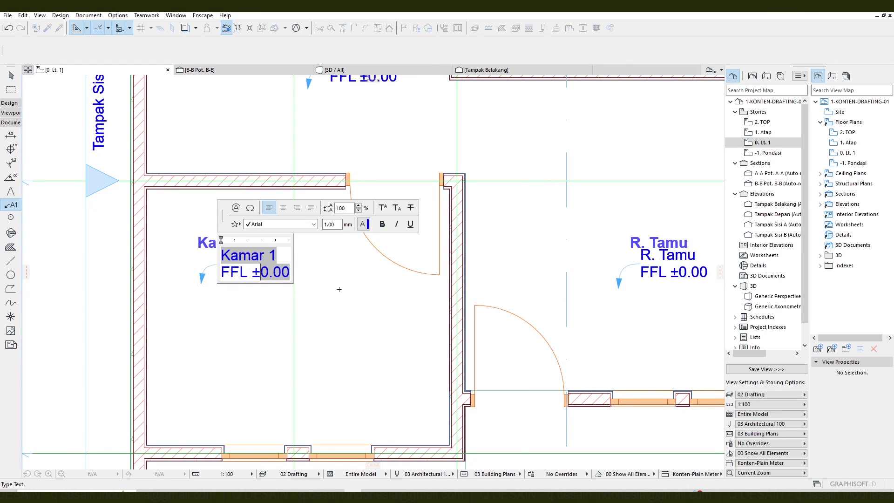
click(339, 289)
- Insert the ± sign before the FFL value in the Kamar 2 label and clear the selection
middle_drag(365, 130, 322, 323)
scroll(410, 217, down, 3)
middle_drag(549, 215, 462, 282)
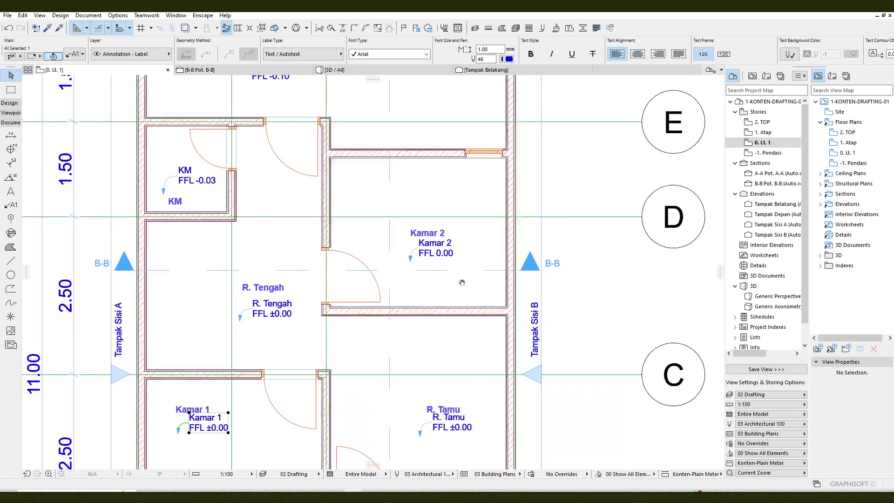
scroll(462, 283, up, 3)
double_click(437, 254)
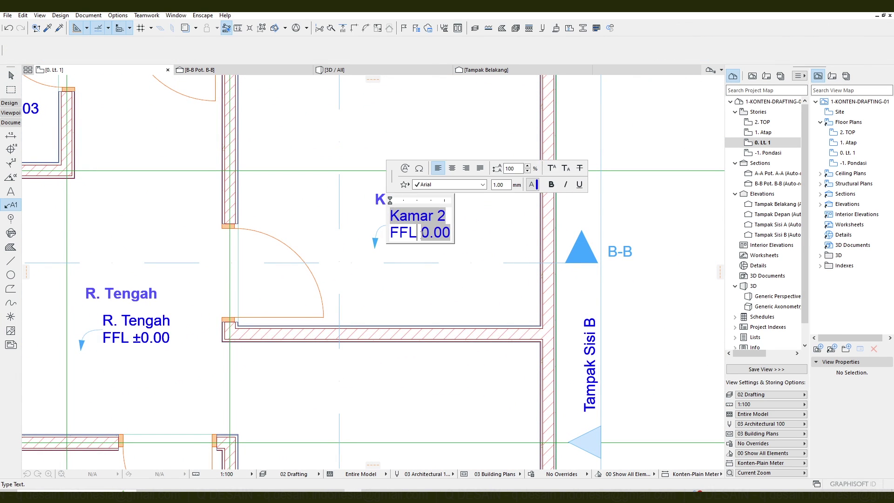
key(Right)
text(±)
click(444, 275)
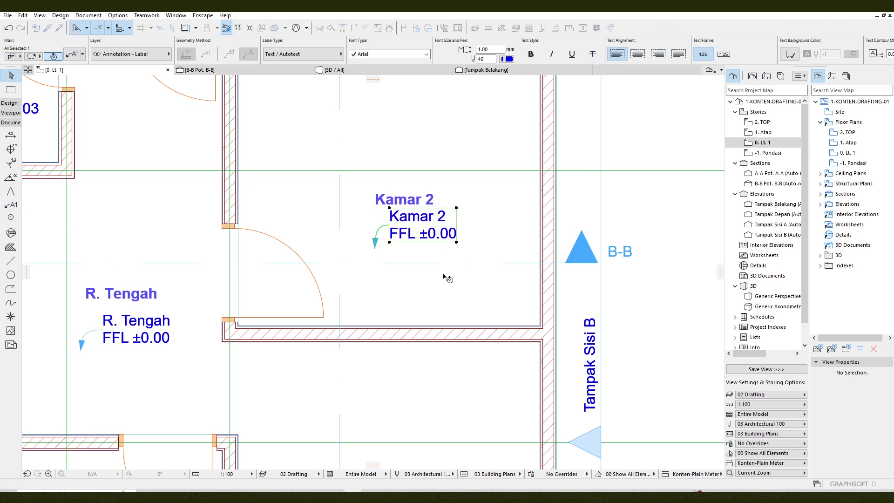
scroll(443, 275, down, 4)
middle_drag(443, 274, 399, 239)
scroll(399, 239, down, 4)
scroll(429, 266, up, 1)
click(570, 281)
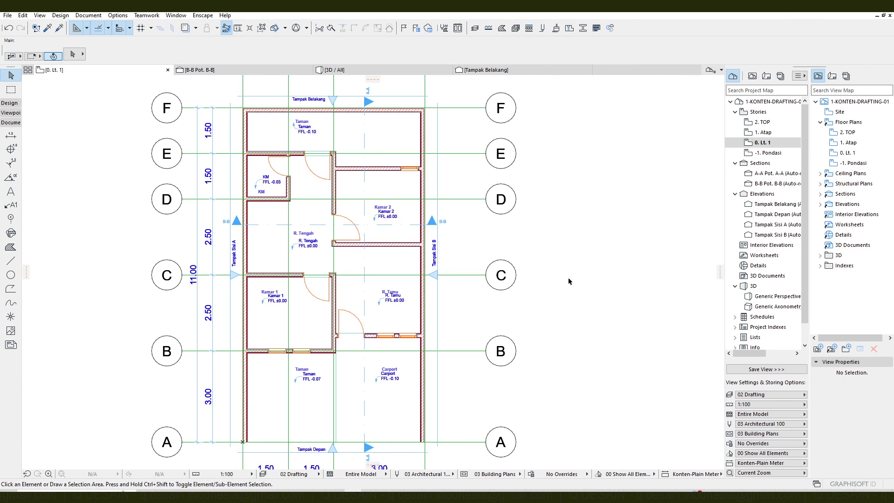